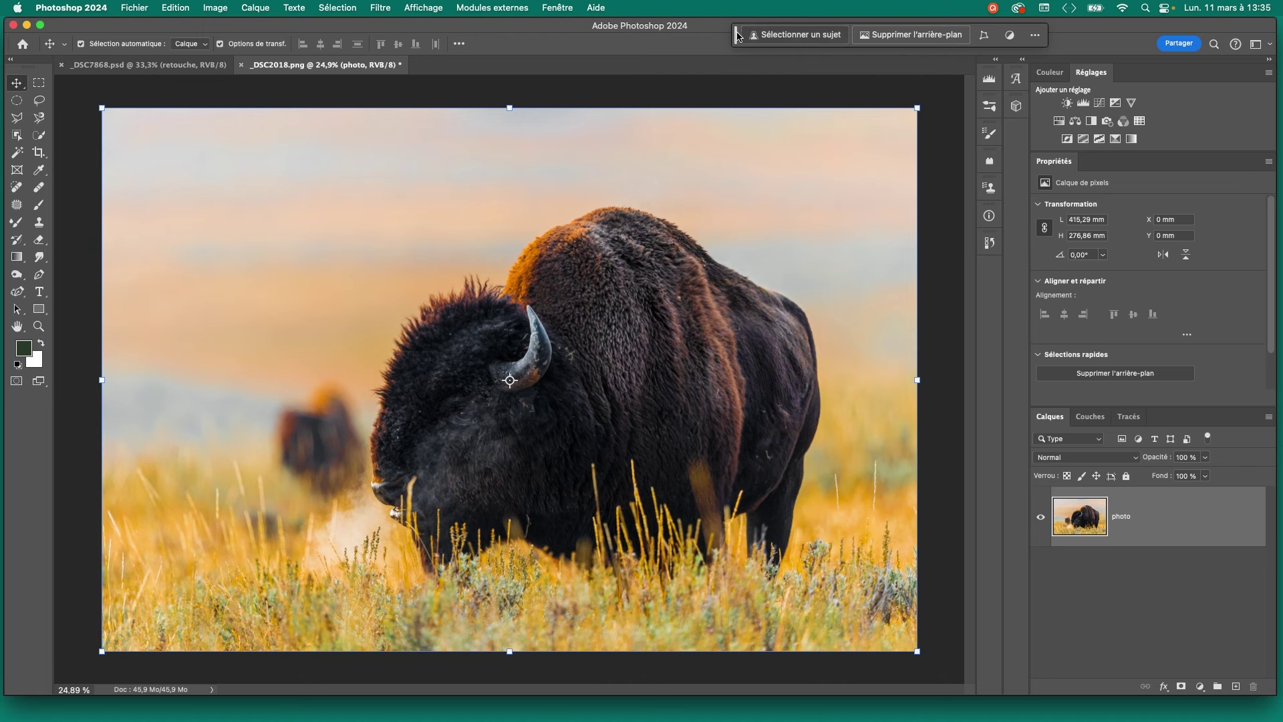
- Mask out the meadow with a cloud-processed Select Subject on the bison using the Object Selection tool
{"action": "mouse_move", "coordinate": [735, 35]}
{"action": "left_mouse_down"}
{"action": "mouse_move", "coordinate": [748, 39]}
{"action": "mouse_move", "coordinate": [720, 37]}
{"action": "left_mouse_up"}
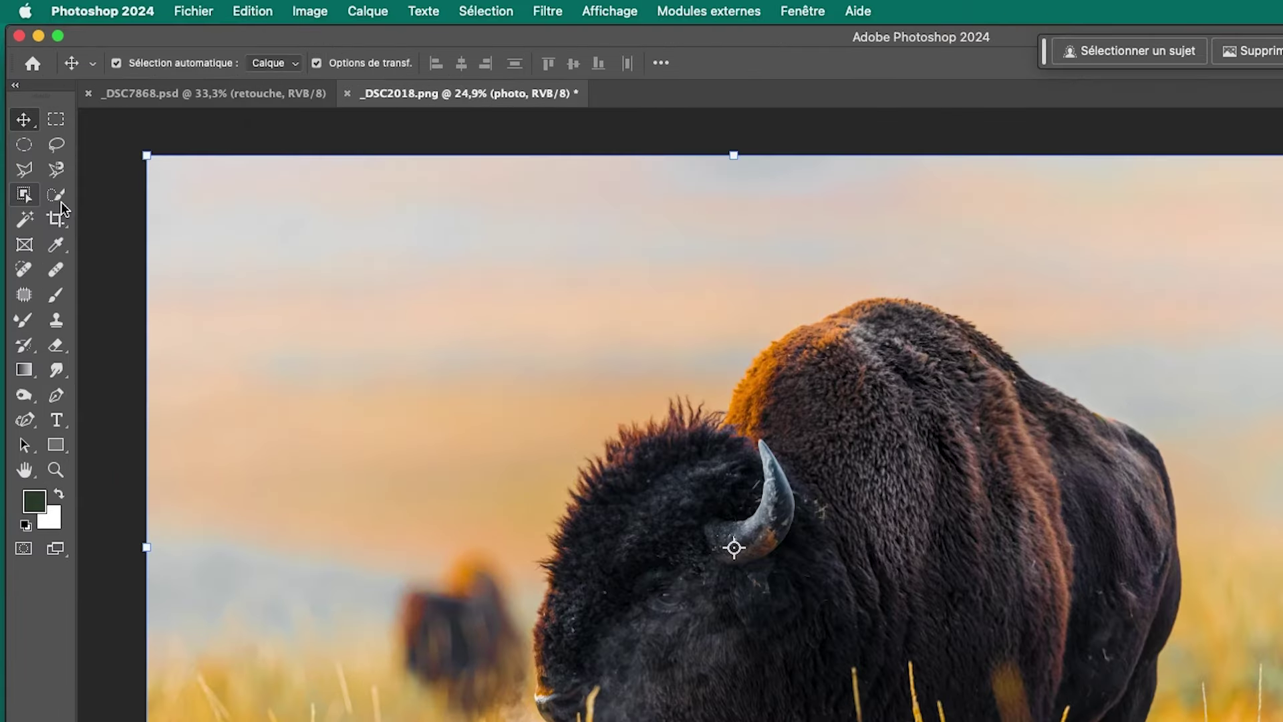
{"action": "left_click", "coordinate": [16, 136]}
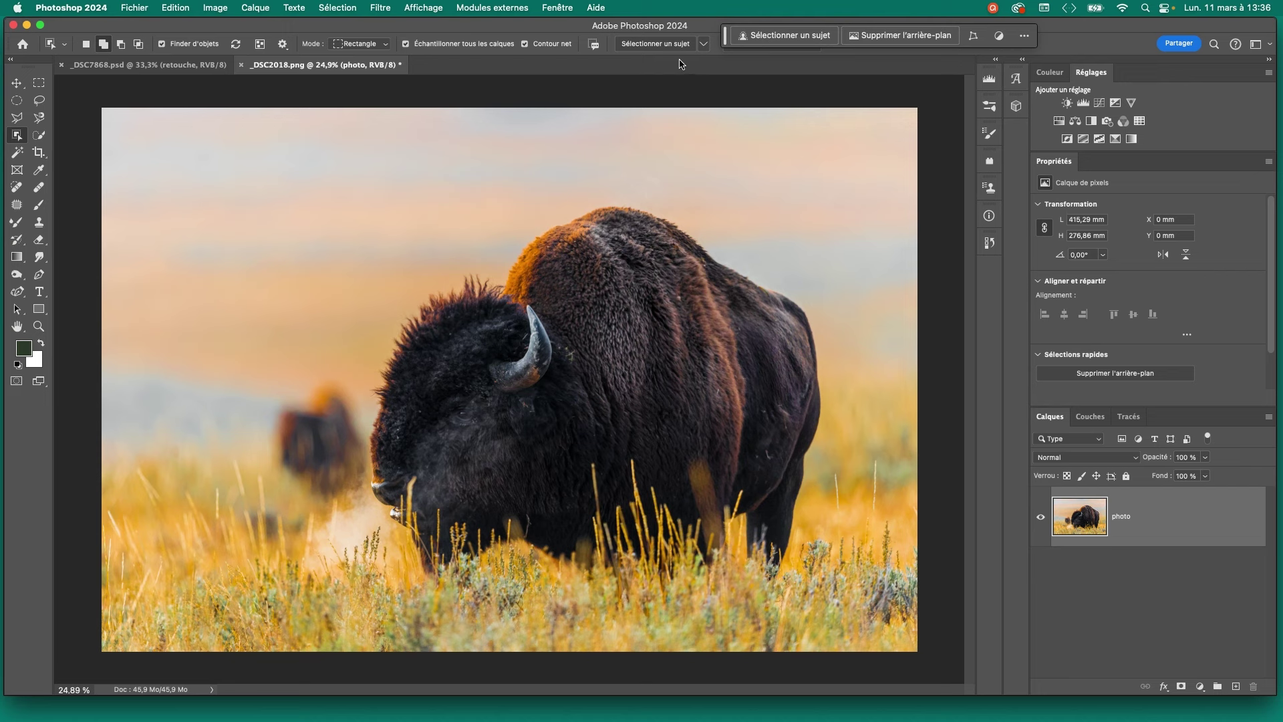
{"action": "left_click_drag", "start_coordinate": [727, 40], "coordinate": [829, 40]}
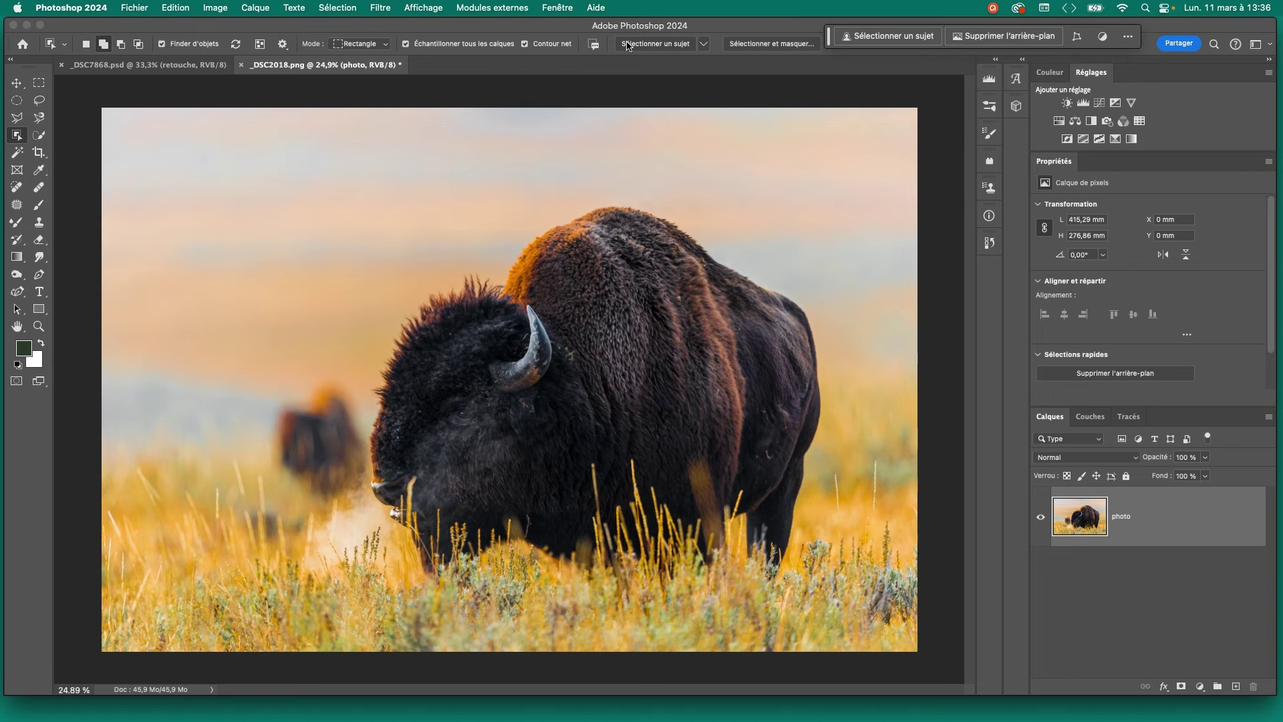
{"action": "left_click", "coordinate": [704, 43]}
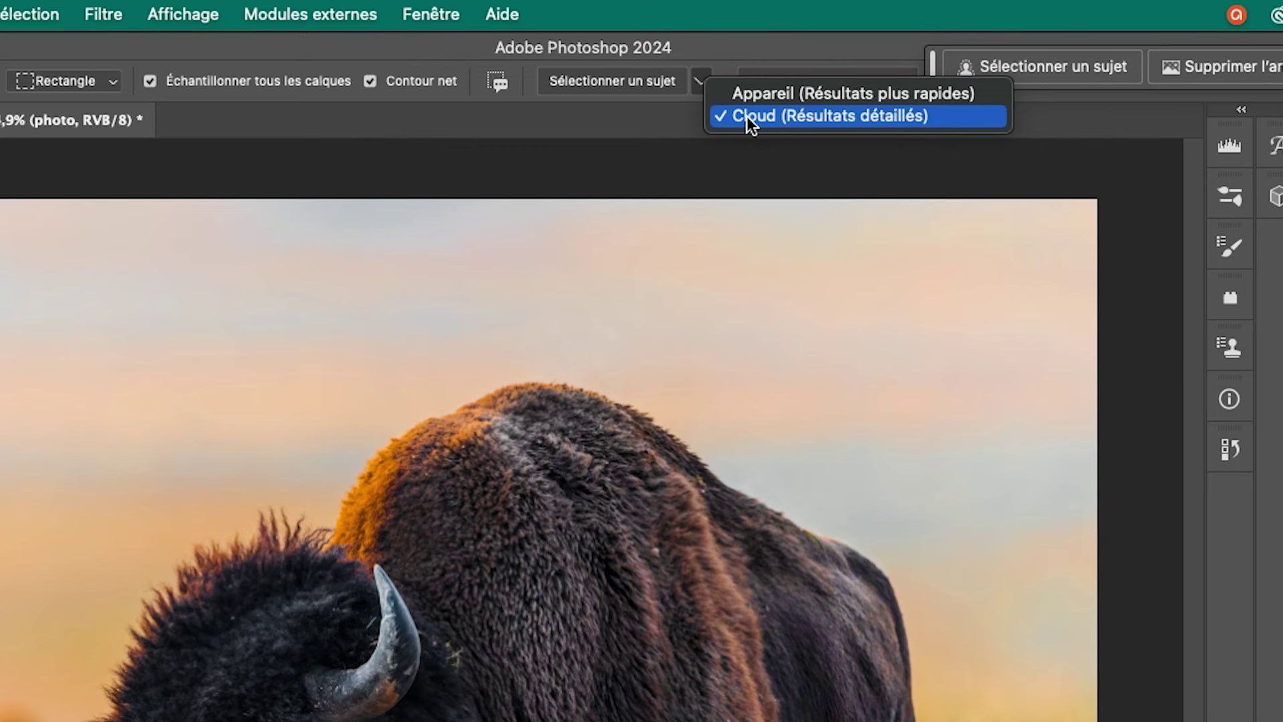
{"action": "left_click", "coordinate": [706, 74]}
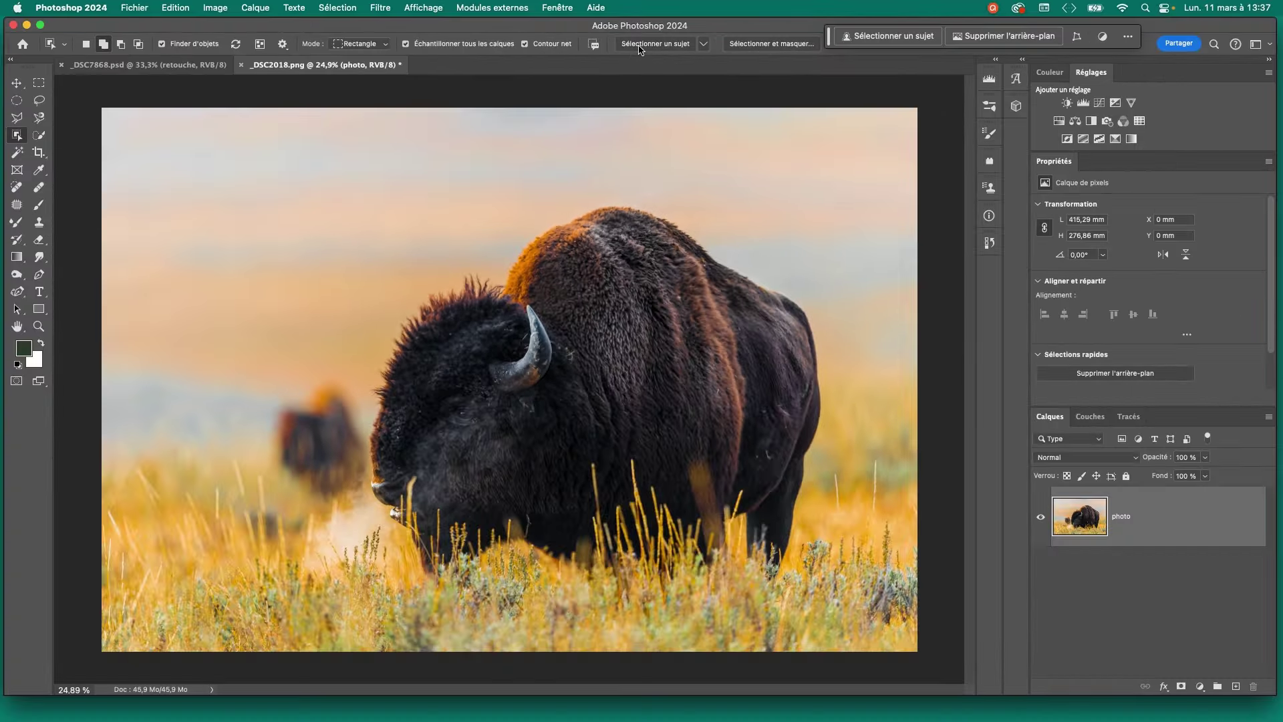
{"action": "left_click", "coordinate": [659, 45]}
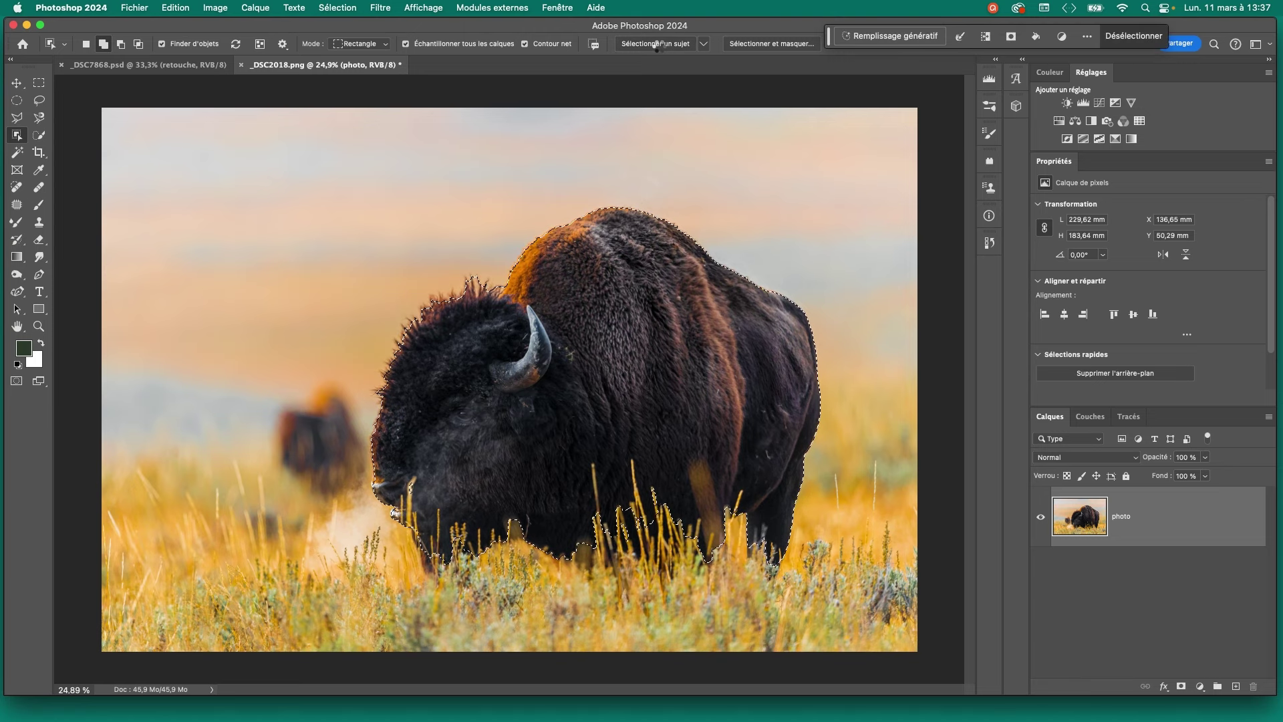
{"action": "left_click", "coordinate": [1181, 686]}
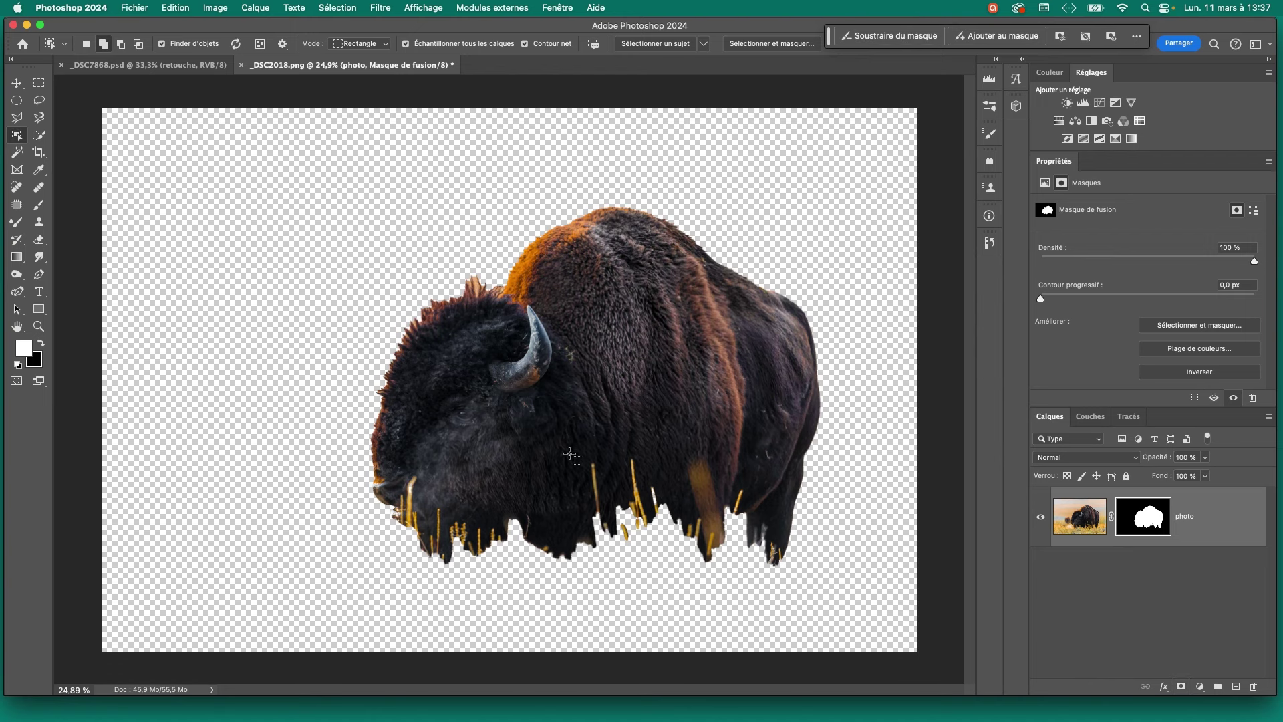
- Set a 549 px brush on the mask and zoom in on the bison's side, flank and horn
{"action": "left_click", "coordinate": [39, 204]}
{"action": "mouse_move", "coordinate": [218, 573]}
{"action": "left_mouse_down"}
{"action": "mouse_move", "coordinate": [99, 622]}
{"action": "mouse_move", "coordinate": [641, 540]}
{"action": "mouse_move", "coordinate": [700, 586]}
{"action": "mouse_move", "coordinate": [602, 639]}
{"action": "mouse_move", "coordinate": [873, 655]}
{"action": "left_mouse_up"}
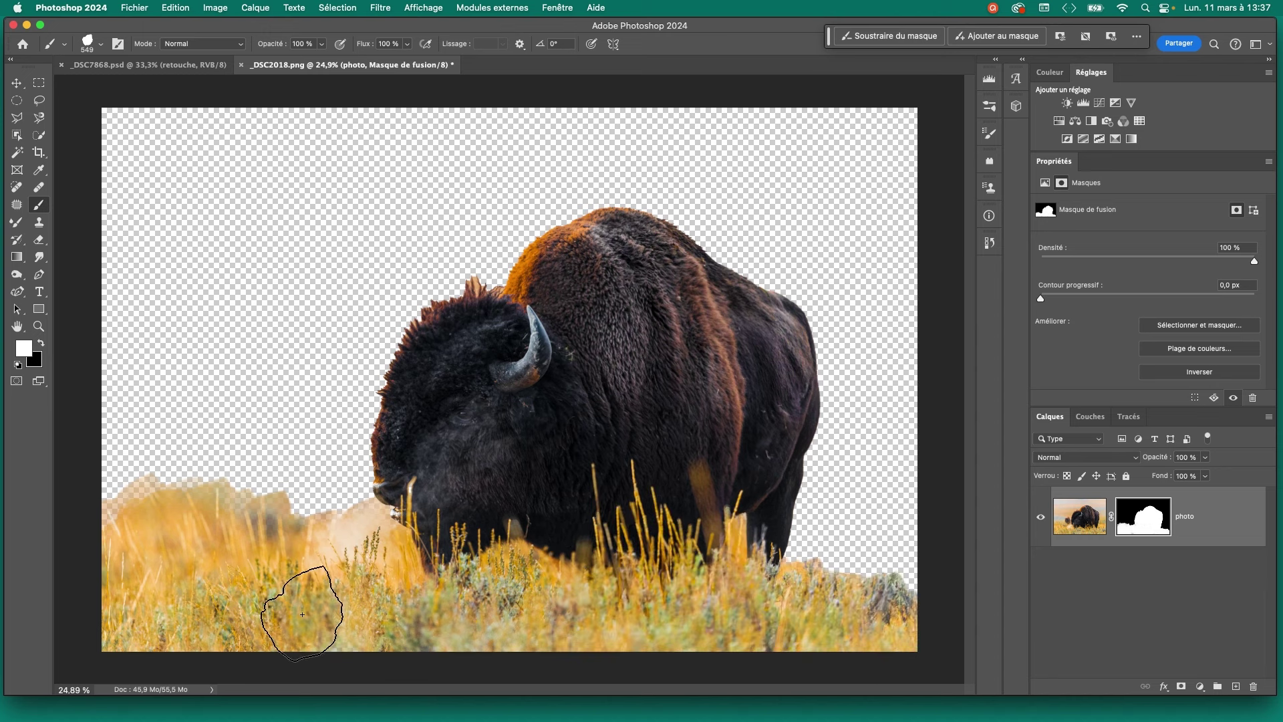
{"action": "key", "text": "z"}
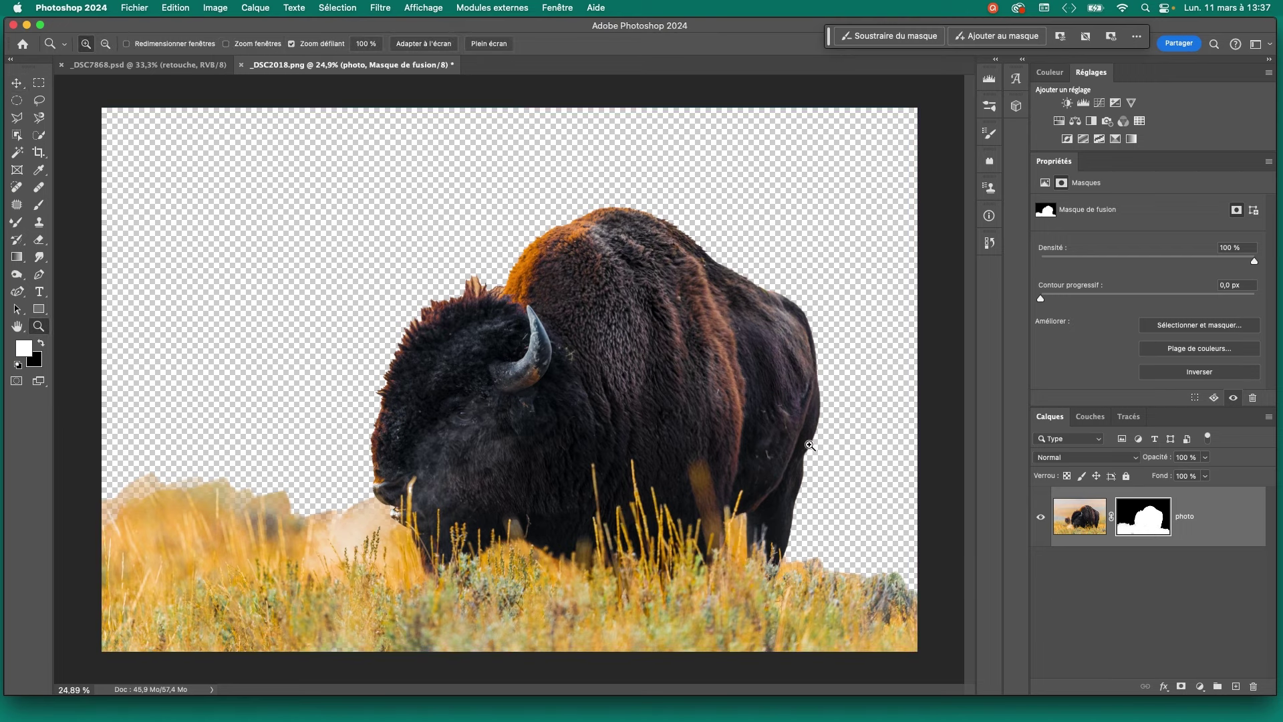
{"action": "left_click_drag", "start_coordinate": [805, 442], "coordinate": [883, 430]}
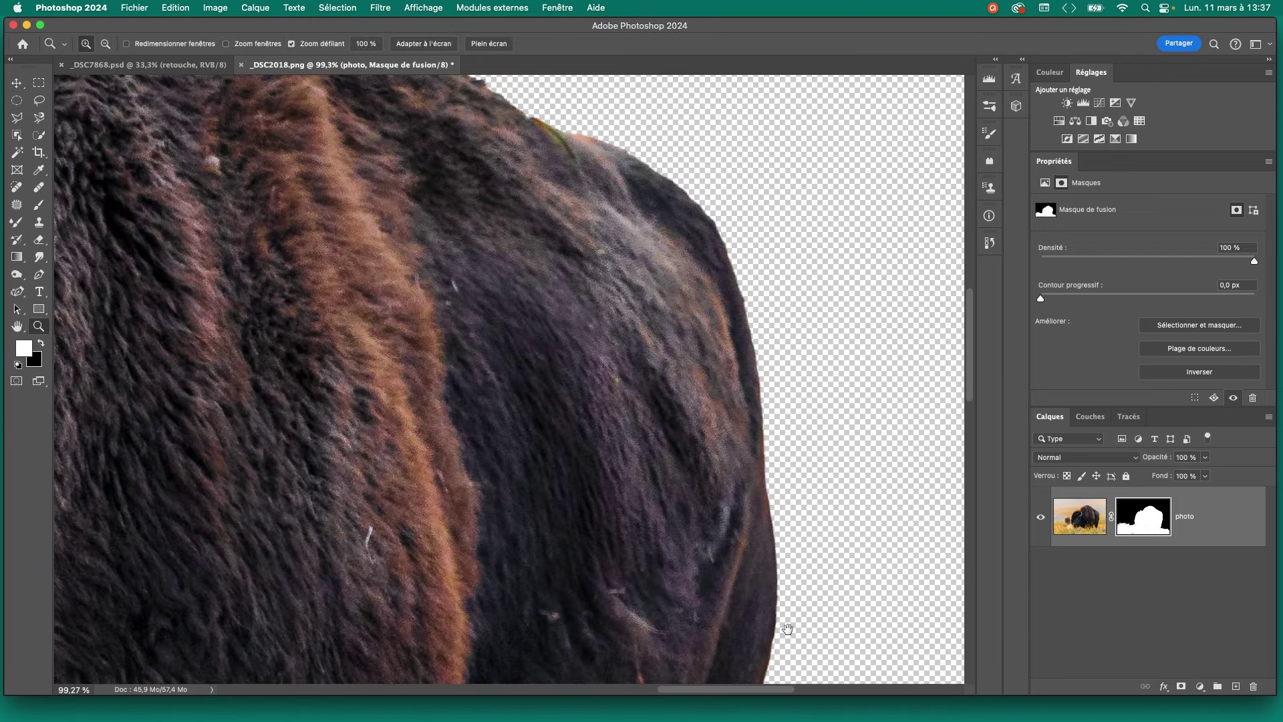
{"action": "mouse_move", "coordinate": [788, 628]}
{"action": "left_mouse_down"}
{"action": "mouse_move", "coordinate": [847, 309]}
{"action": "mouse_move", "coordinate": [859, 611]}
{"action": "mouse_move", "coordinate": [838, 237]}
{"action": "mouse_move", "coordinate": [764, 501]}
{"action": "mouse_move", "coordinate": [779, 372]}
{"action": "mouse_move", "coordinate": [779, 387]}
{"action": "mouse_move", "coordinate": [679, 375]}
{"action": "left_mouse_up"}
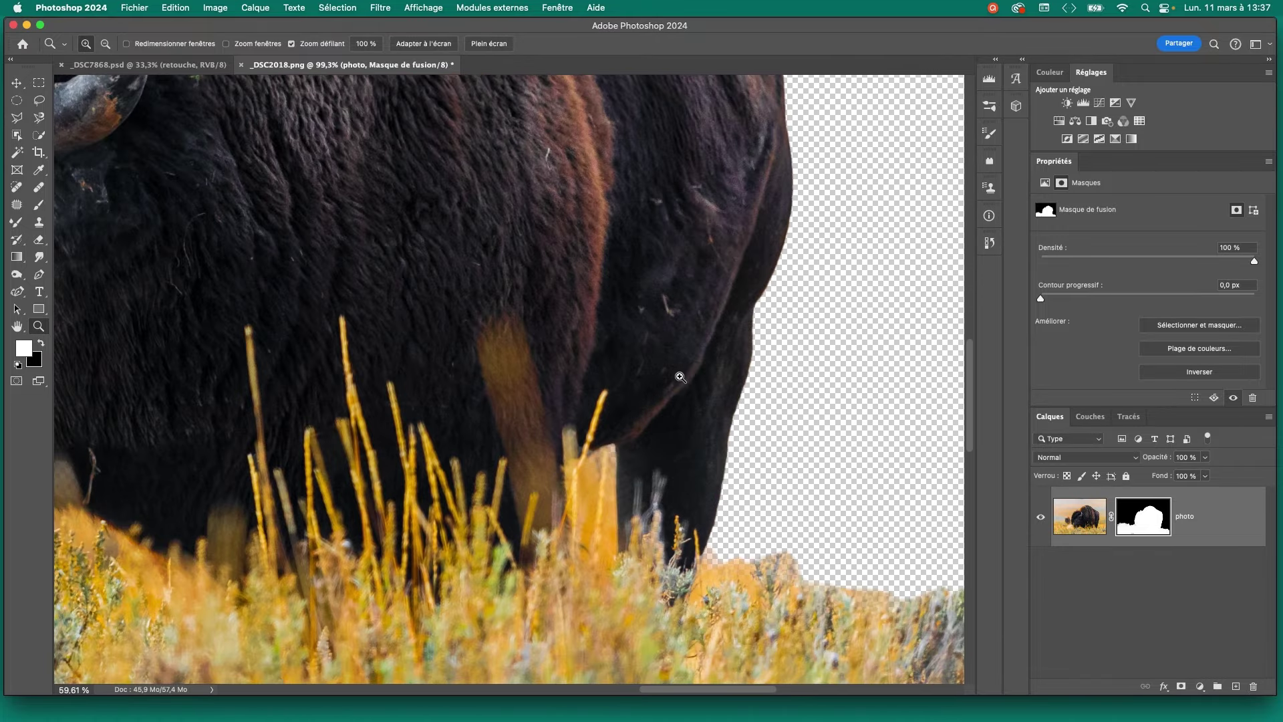
{"action": "mouse_move", "coordinate": [868, 318]}
{"action": "left_mouse_down"}
{"action": "mouse_move", "coordinate": [839, 438]}
{"action": "mouse_move", "coordinate": [825, 450]}
{"action": "left_mouse_up"}
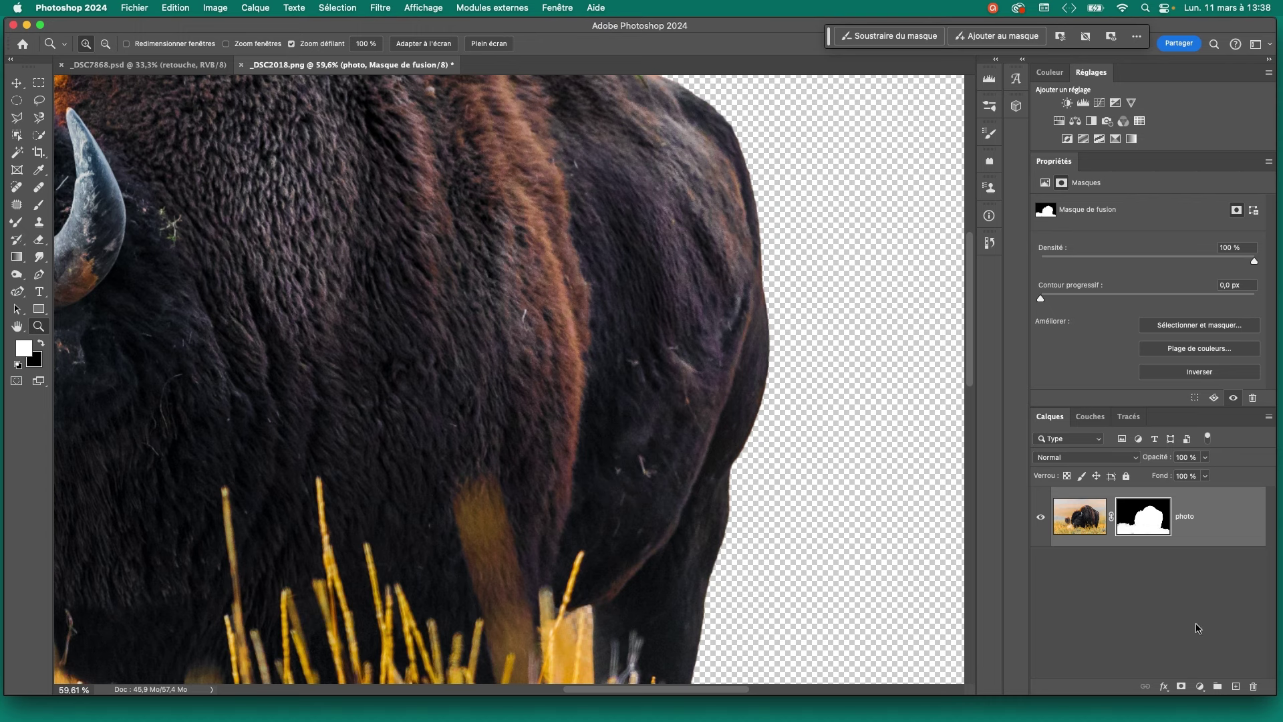
{"action": "scroll", "coordinate": [769, 538], "scroll_direction": "down", "scroll_amount": 3}
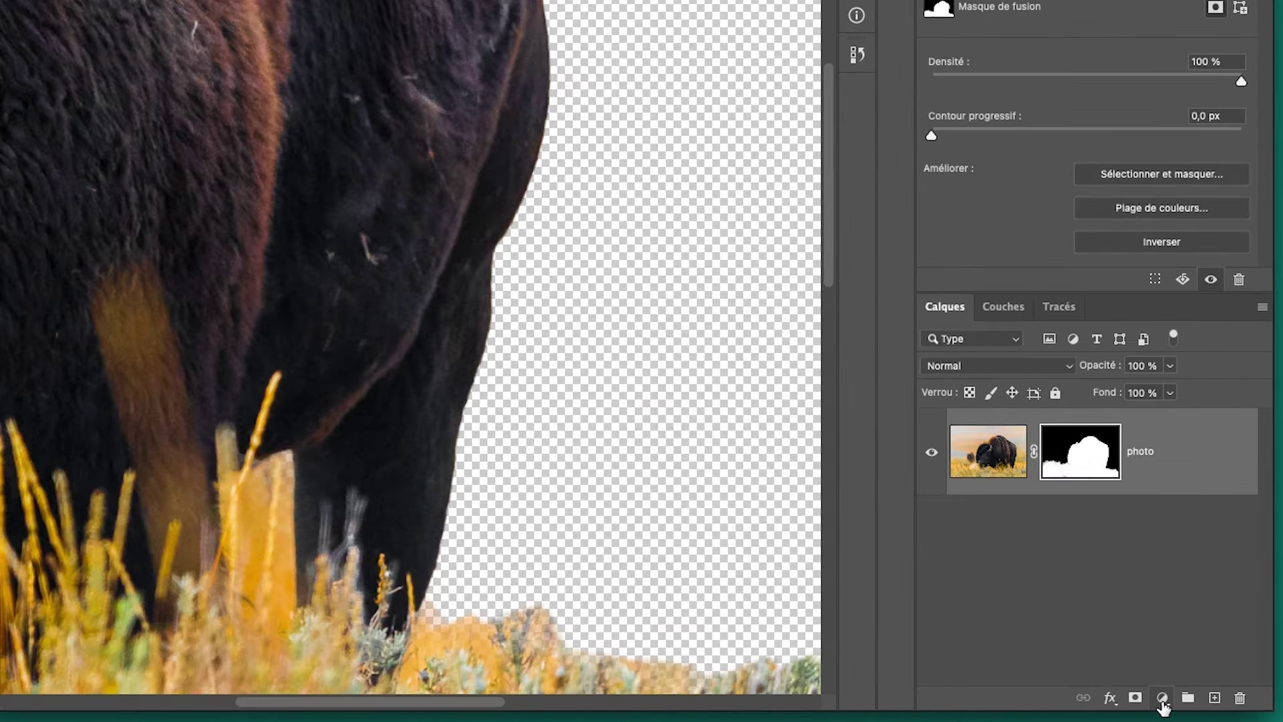
- Add a navy #1d3687 solid-colour fill layer, Fond 1, below the photo layer
{"action": "left_click", "coordinate": [1163, 699]}
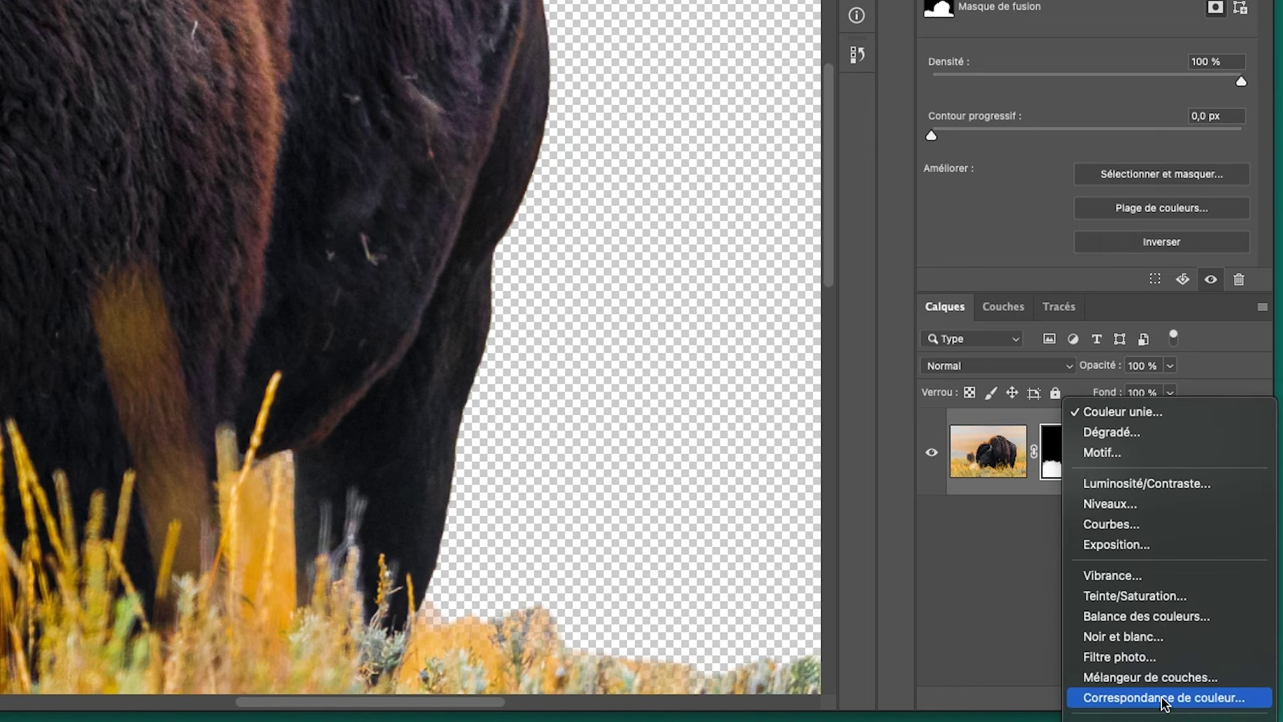
{"action": "left_click", "coordinate": [1155, 412]}
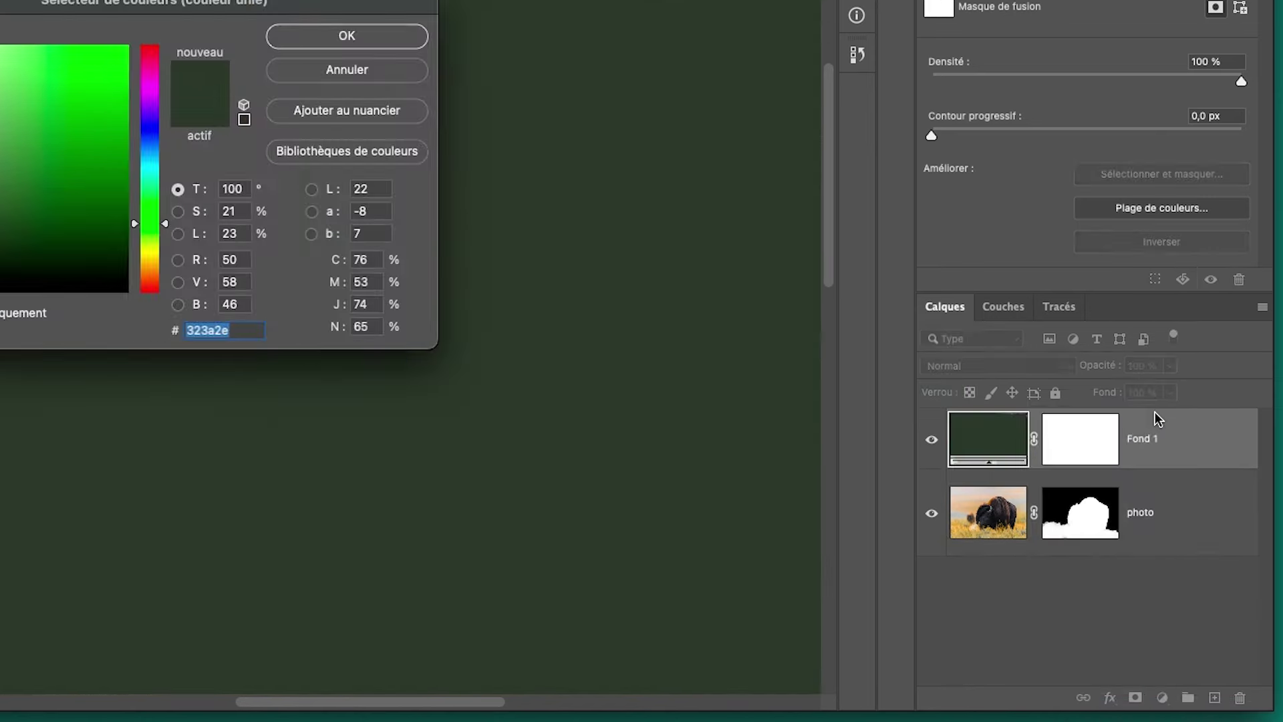
{"action": "left_click_drag", "start_coordinate": [499, 300], "coordinate": [503, 299]}
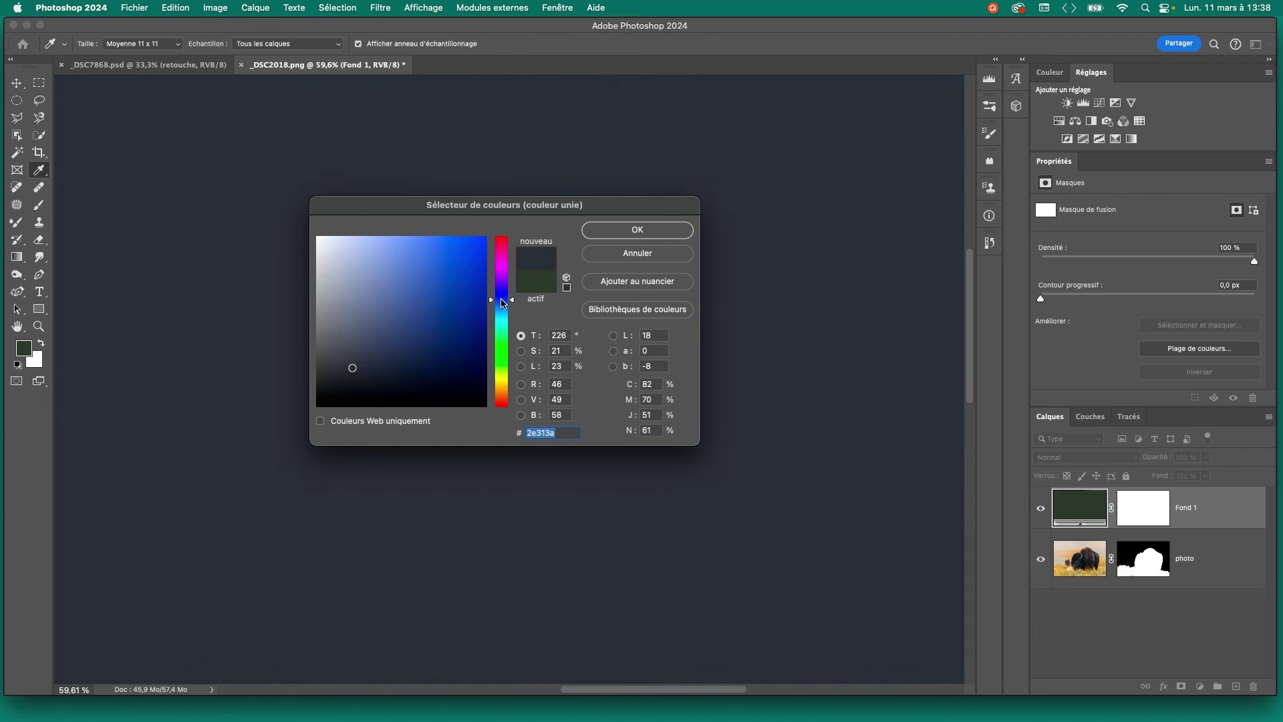
{"action": "left_click_drag", "start_coordinate": [467, 280], "coordinate": [422, 345]}
{"action": "left_click", "coordinate": [669, 238]}
{"action": "left_click_drag", "start_coordinate": [1220, 515], "coordinate": [1228, 601]}
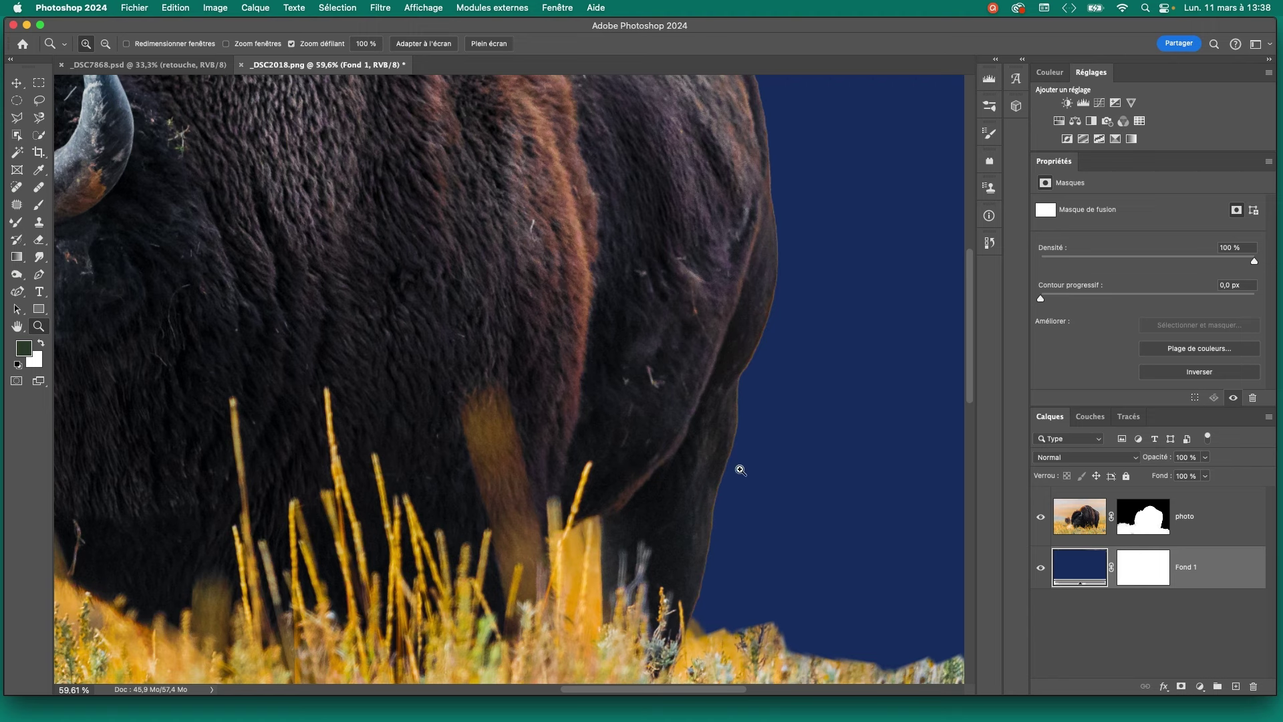
{"action": "left_click_drag", "start_coordinate": [691, 302], "coordinate": [755, 516]}
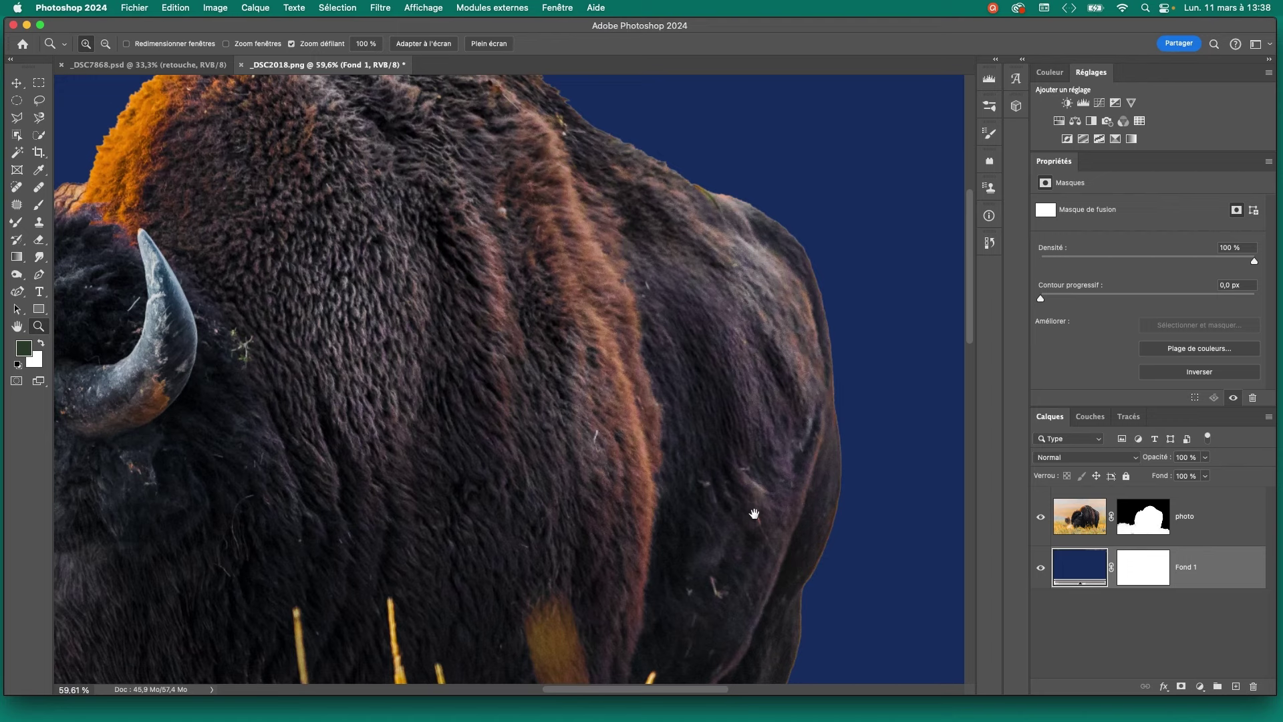
{"action": "left_click_drag", "start_coordinate": [761, 234], "coordinate": [789, 227]}
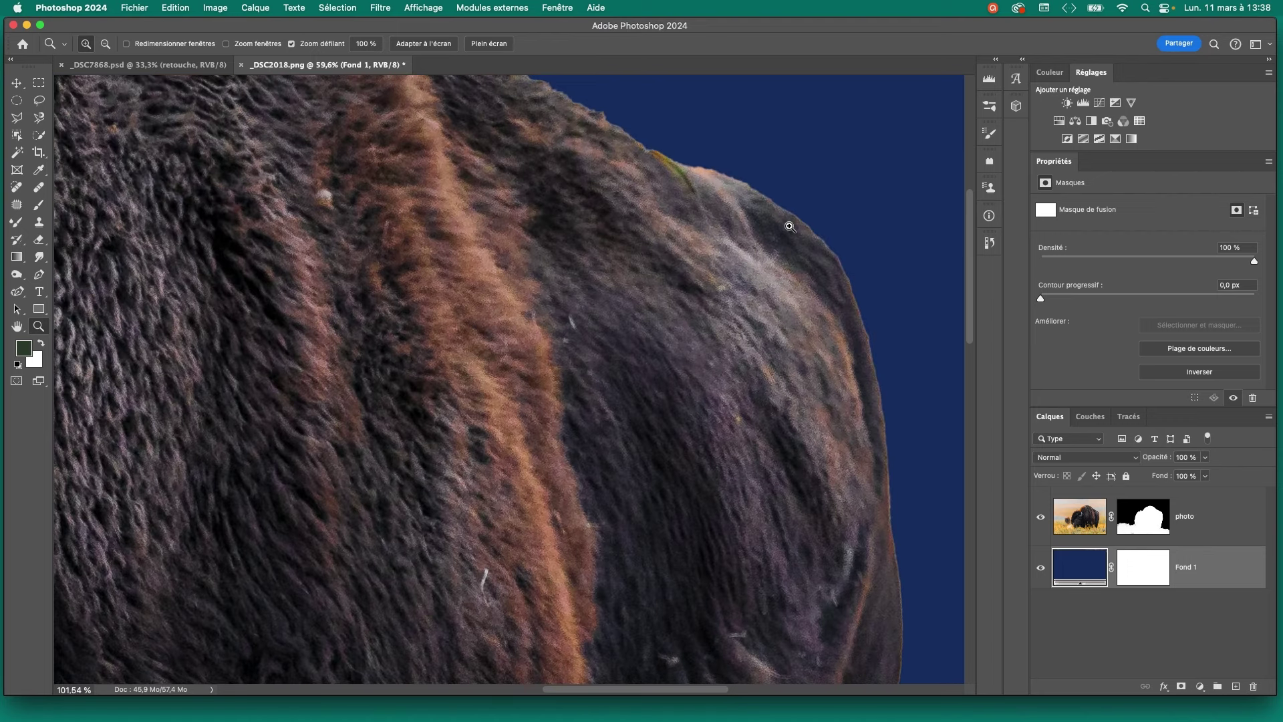
{"action": "scroll", "coordinate": [790, 227], "scroll_direction": "up", "scroll_amount": 5}
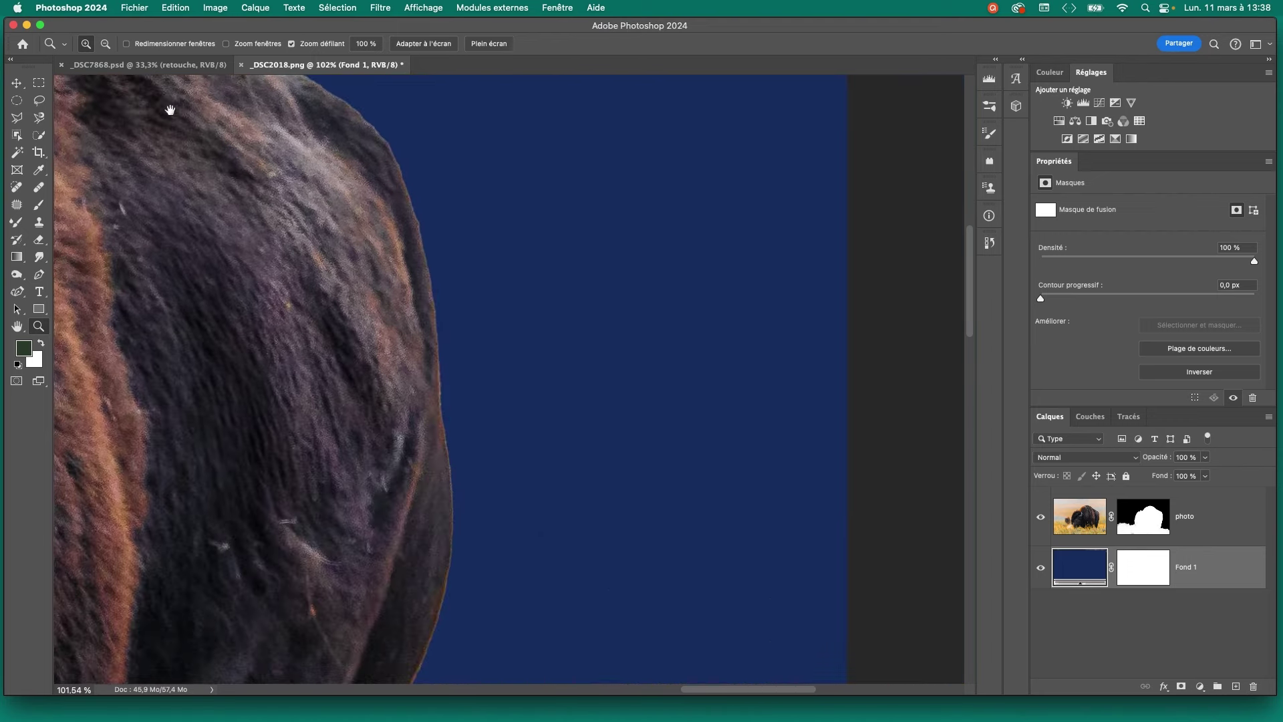
{"action": "mouse_move", "coordinate": [679, 446]}
{"action": "left_mouse_down"}
{"action": "mouse_move", "coordinate": [298, 418]}
{"action": "mouse_move", "coordinate": [381, 263]}
{"action": "left_mouse_up"}
{"action": "scroll", "coordinate": [298, 418], "scroll_direction": "down", "scroll_amount": 5}
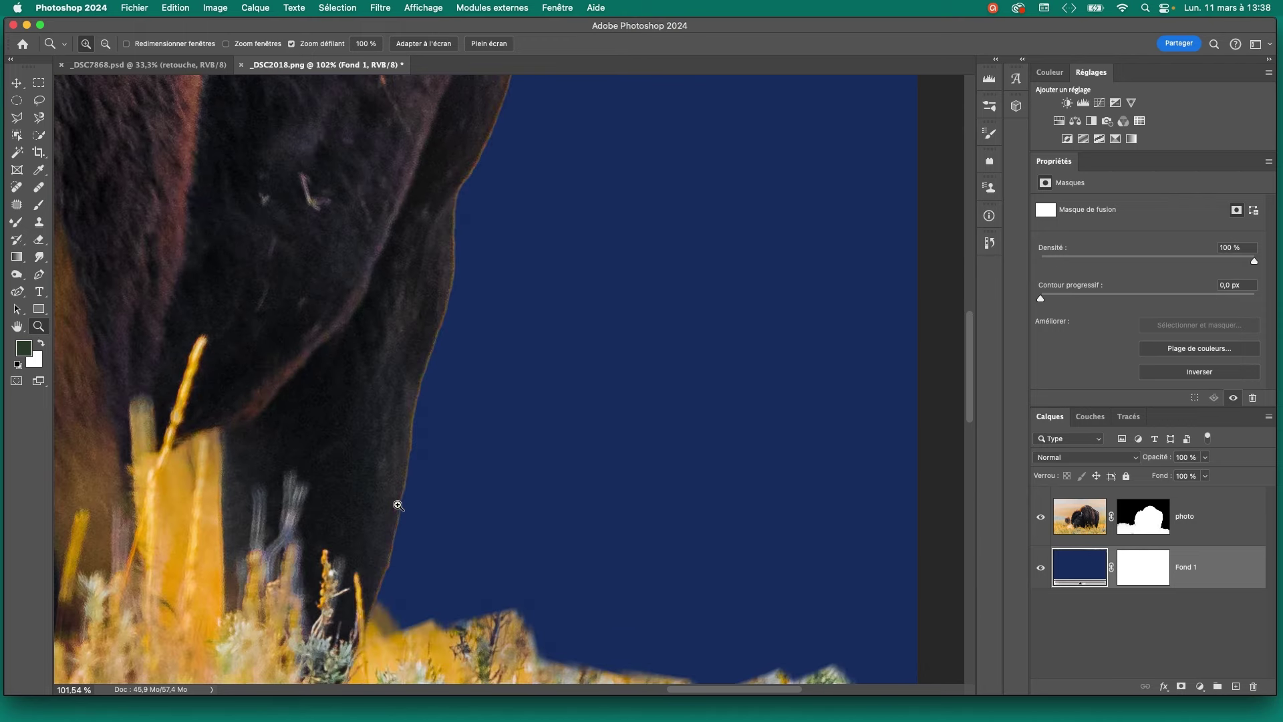
{"action": "left_click_drag", "start_coordinate": [474, 210], "coordinate": [515, 545]}
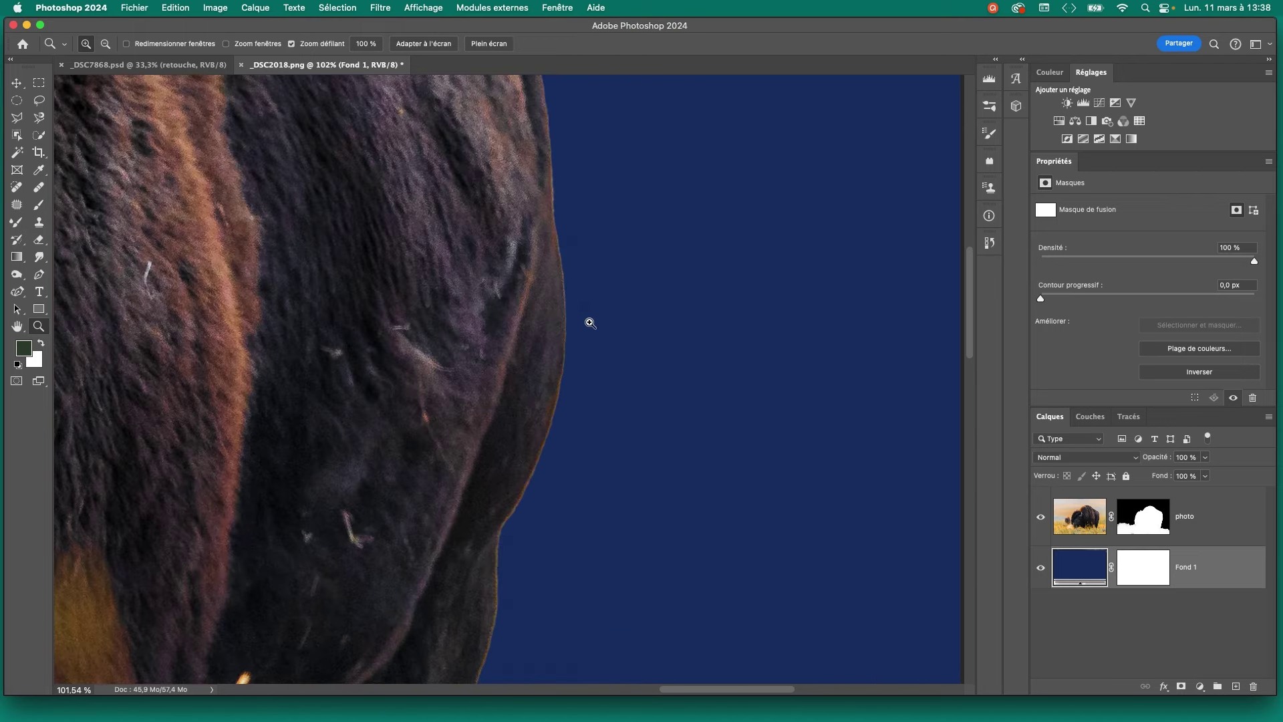
{"action": "left_click_drag", "start_coordinate": [576, 255], "coordinate": [573, 593]}
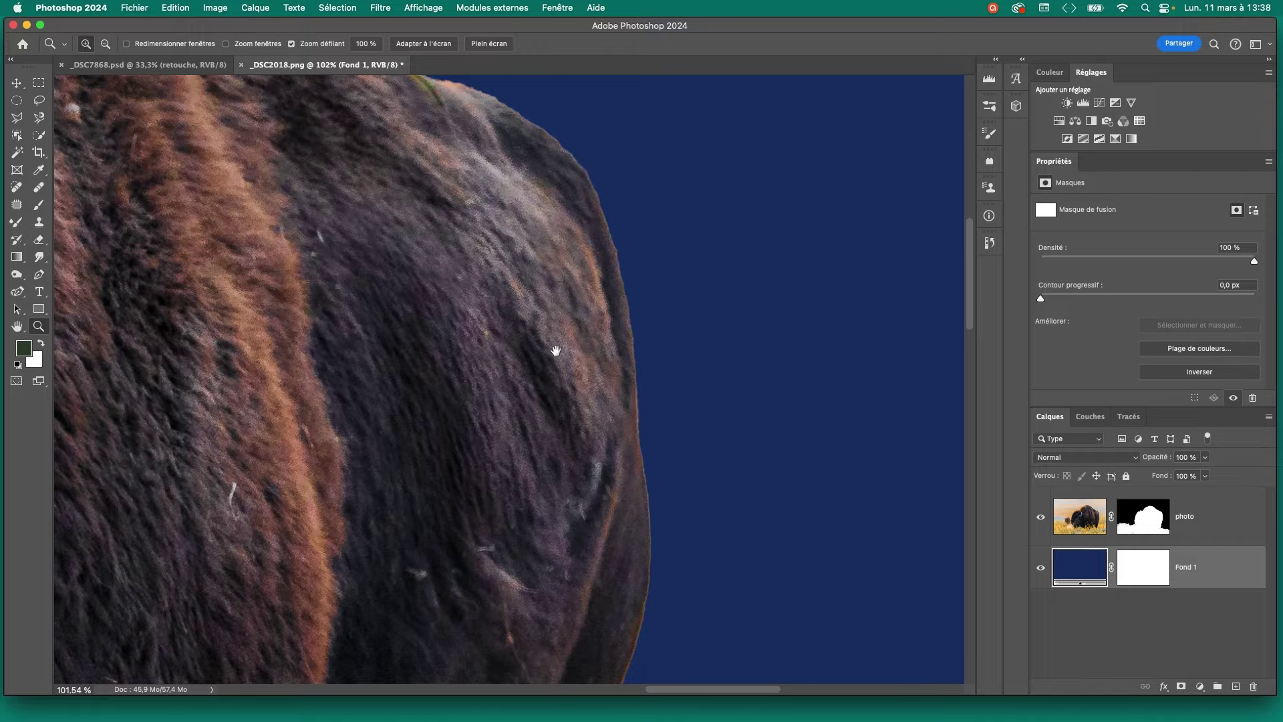
{"action": "scroll", "coordinate": [555, 350], "scroll_direction": "down", "scroll_amount": 5}
{"action": "mouse_move", "coordinate": [524, 458]}
{"action": "left_mouse_down"}
{"action": "mouse_move", "coordinate": [550, 195]}
{"action": "mouse_move", "coordinate": [602, 501]}
{"action": "left_mouse_up"}
{"action": "left_click_drag", "start_coordinate": [461, 271], "coordinate": [530, 567]}
{"action": "left_click_drag", "start_coordinate": [528, 260], "coordinate": [564, 488]}
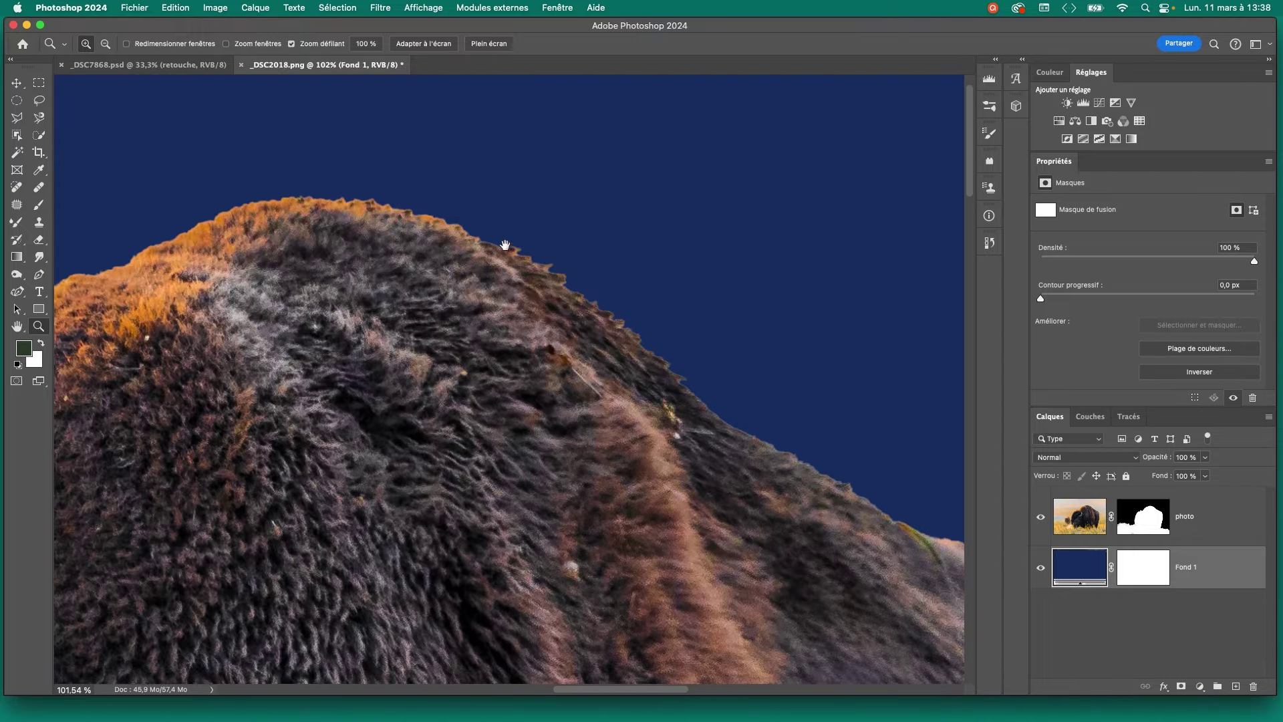
{"action": "scroll", "coordinate": [507, 295], "scroll_direction": "down", "scroll_amount": 10}
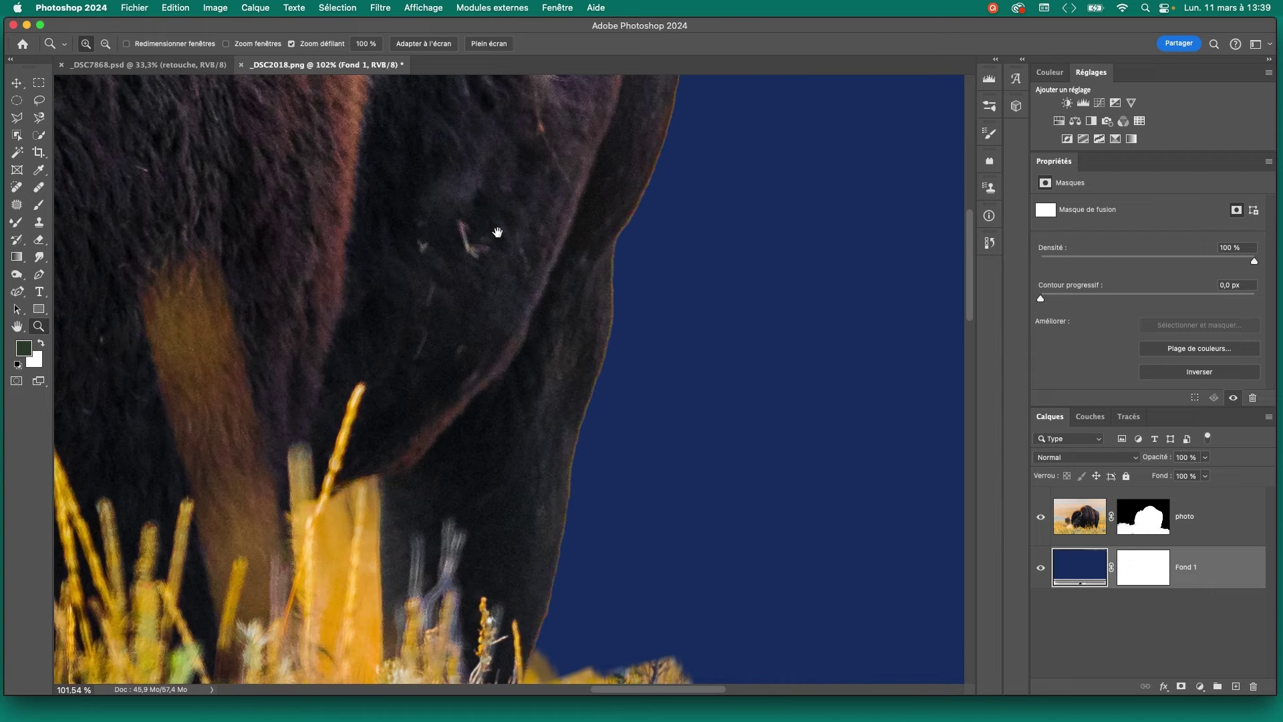
{"action": "scroll", "coordinate": [497, 232], "scroll_direction": "up", "scroll_amount": 3}
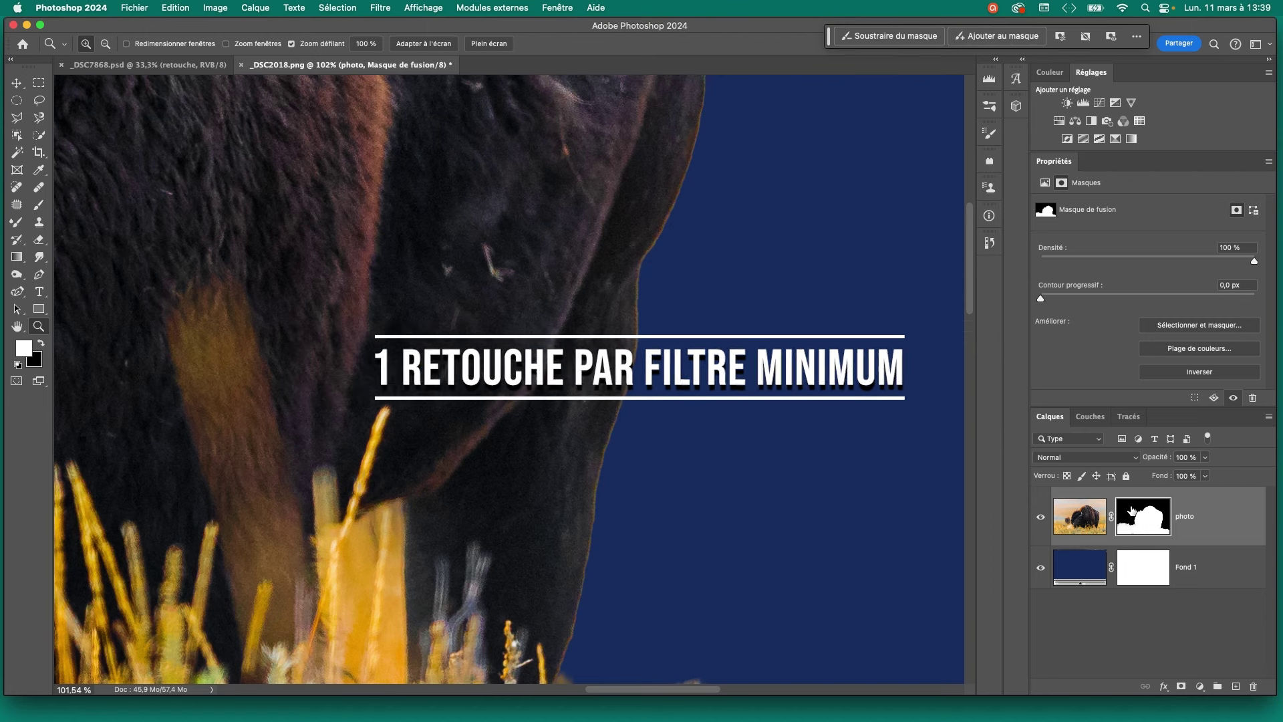
- Create a new blank test document
{"action": "left_click", "coordinate": [128, 8]}
{"action": "key", "text": "Escape"}
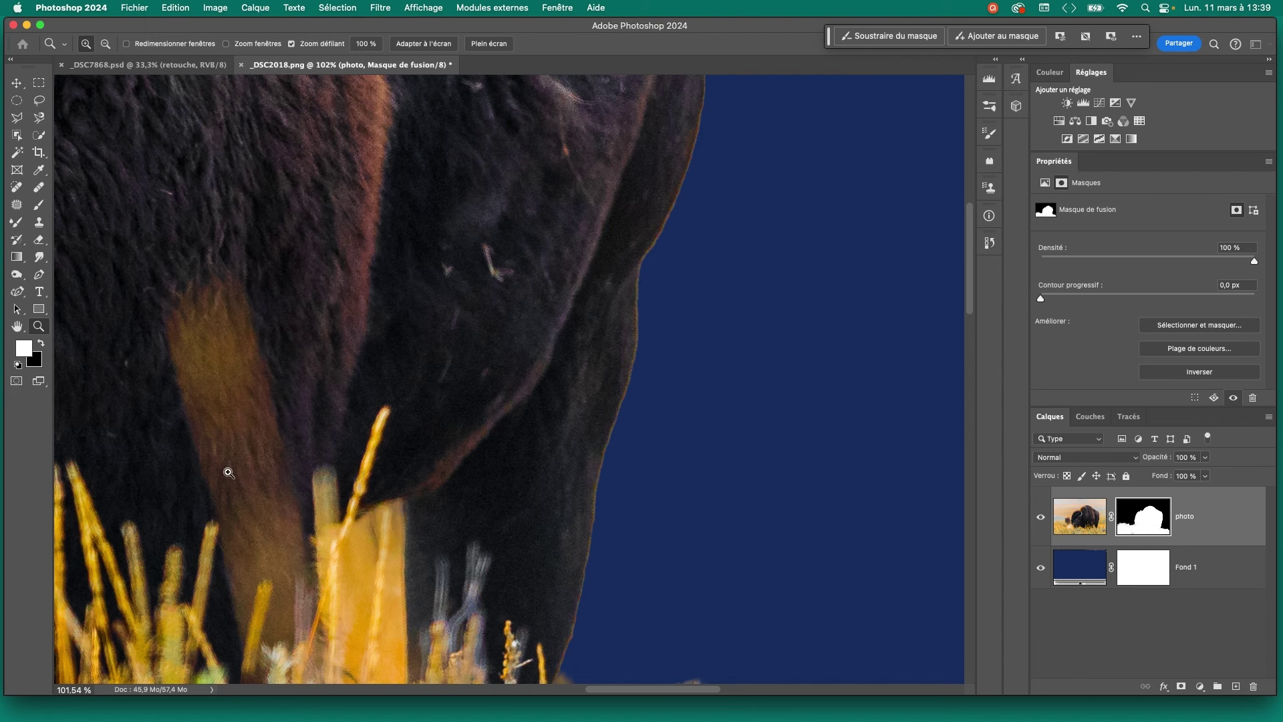
{"action": "key", "text": "super+n"}
{"action": "left_click", "coordinate": [810, 604]}
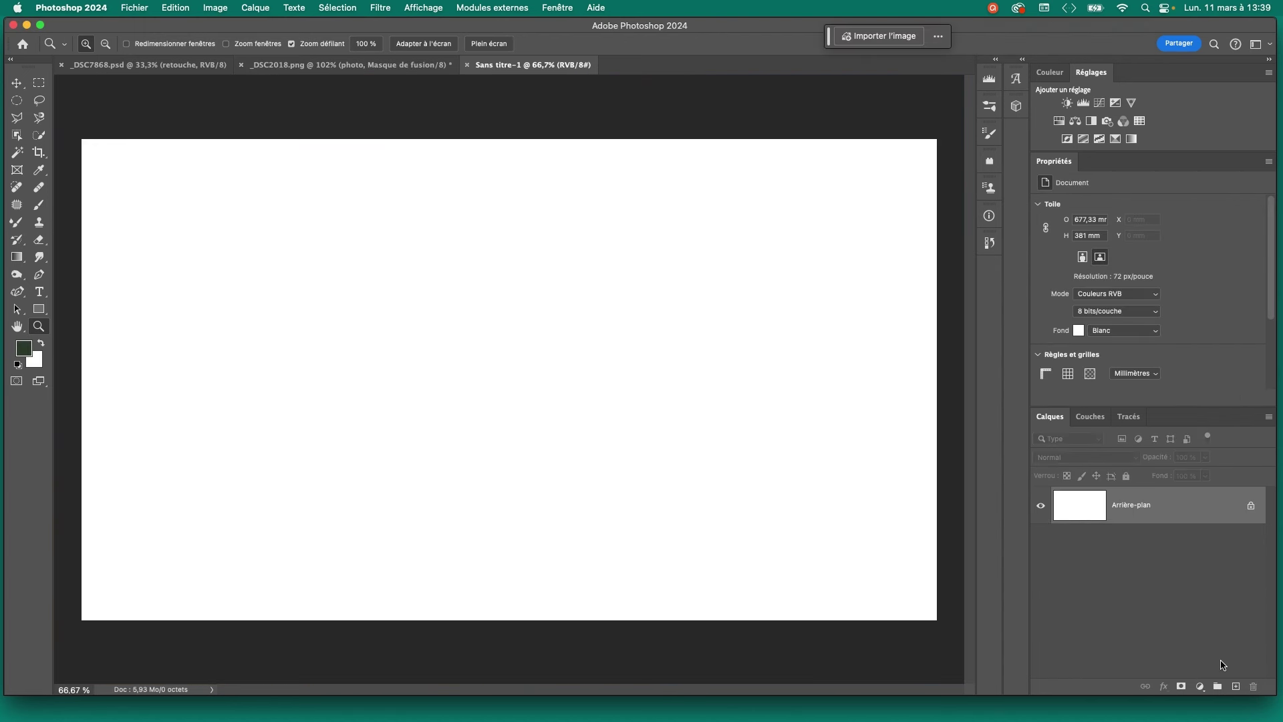
- Add an empty layer and switch to a much larger brush
{"action": "left_click", "coordinate": [1237, 686]}
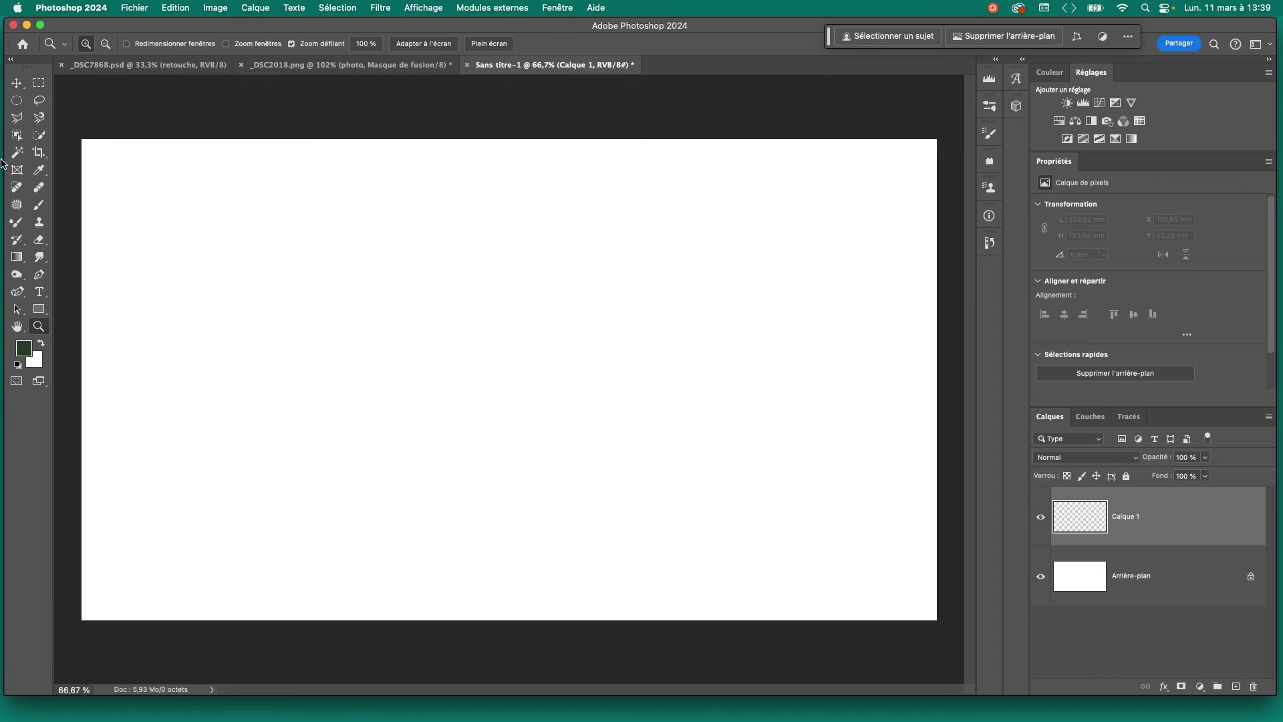
{"action": "left_click", "coordinate": [41, 205]}
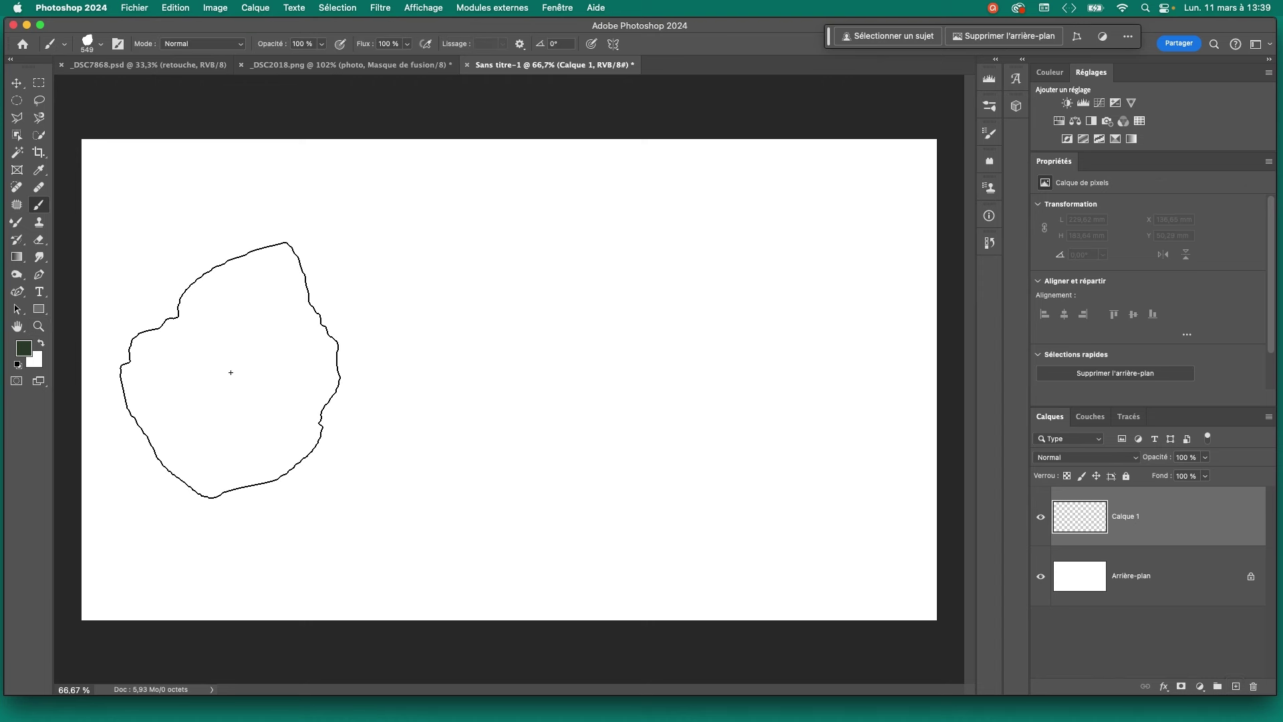
{"action": "mouse_move", "coordinate": [238, 361]}
{"action": "left_mouse_down"}
{"action": "mouse_move", "coordinate": [166, 367]}
{"action": "mouse_move", "coordinate": [198, 380]}
{"action": "mouse_move", "coordinate": [347, 354]}
{"action": "left_mouse_up"}
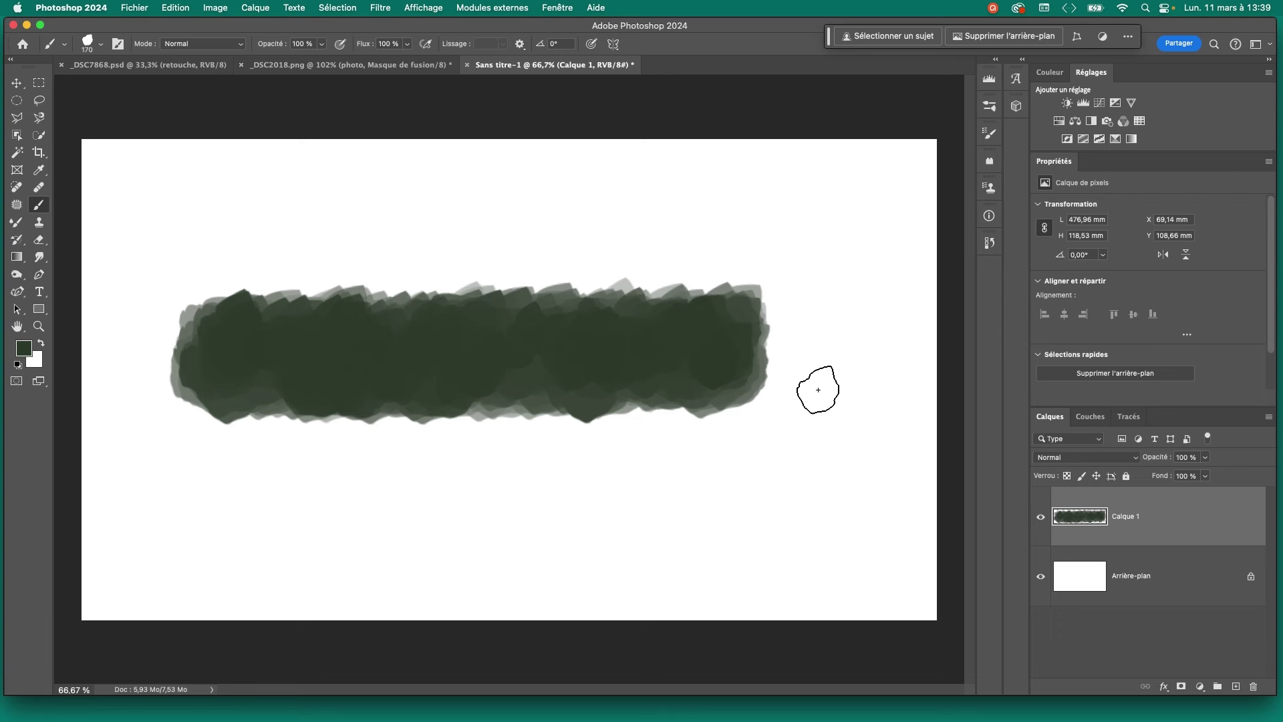
- Try Minimum filter radii of about 20 and 65,7 pixels on the green stroke
{"action": "left_click", "coordinate": [379, 8]}
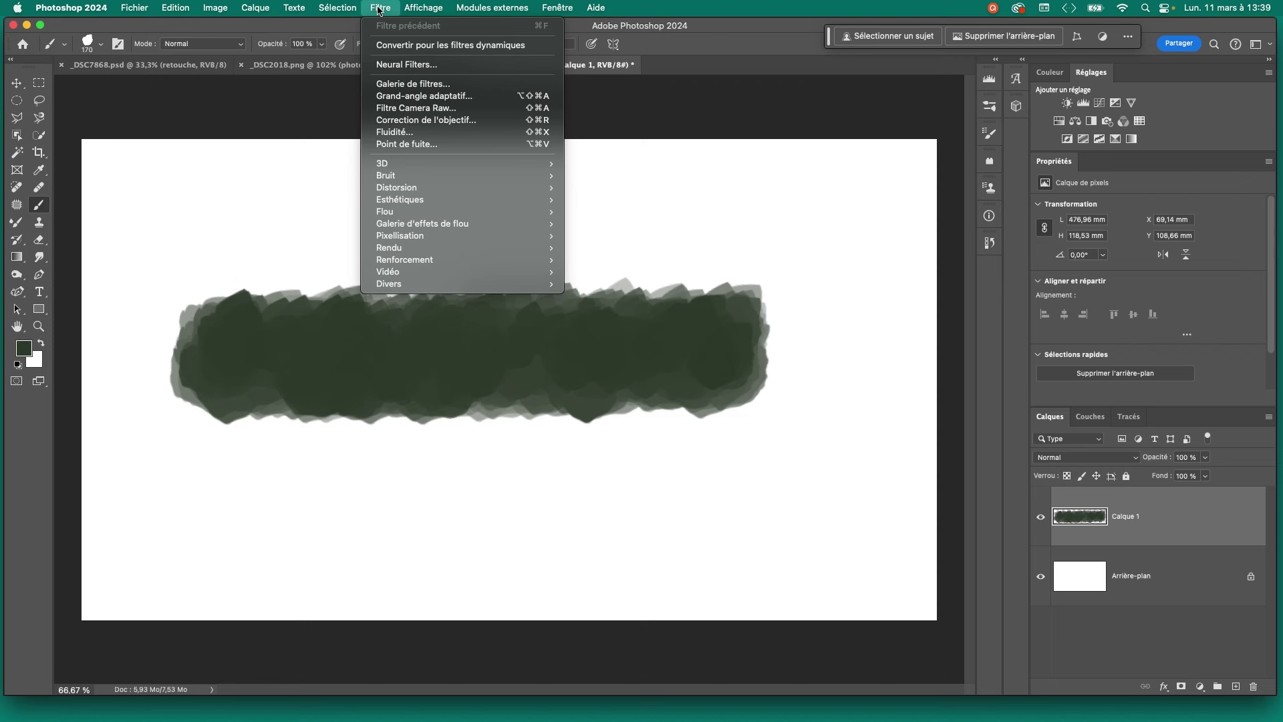
{"action": "mouse_move", "coordinate": [456, 284]}
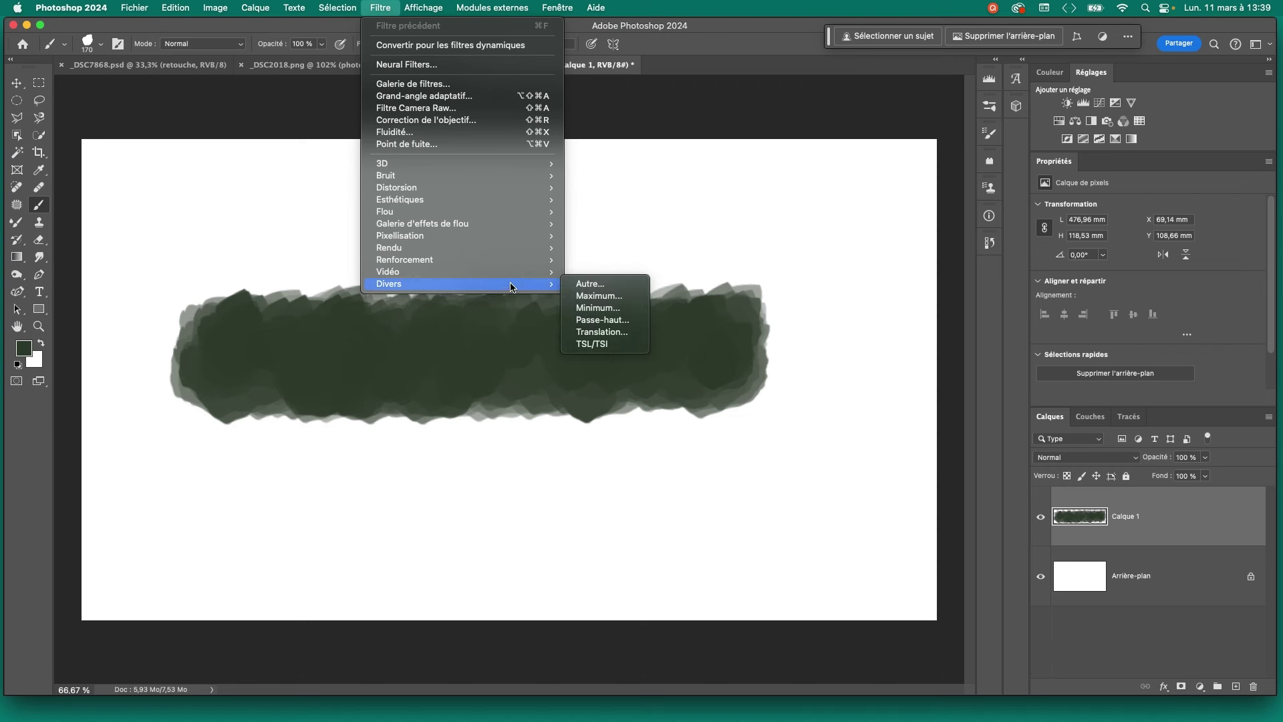
{"action": "left_click", "coordinate": [598, 307]}
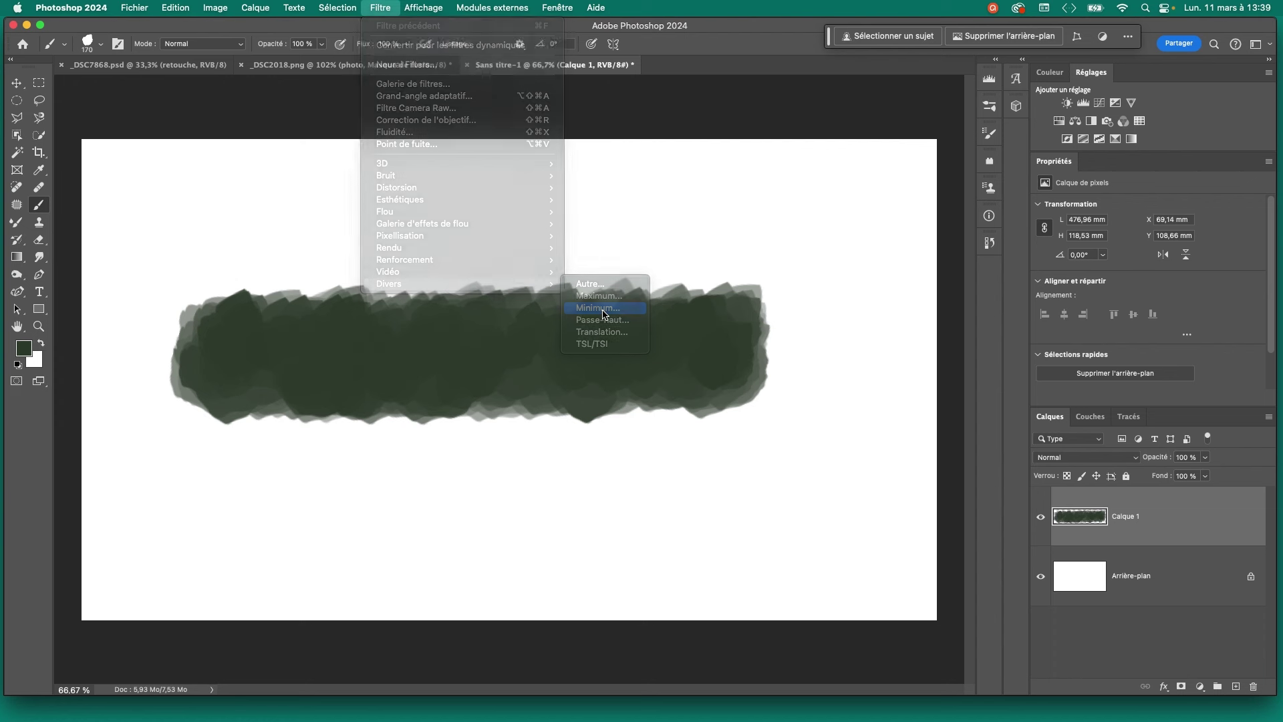
{"action": "left_click_drag", "start_coordinate": [260, 50], "coordinate": [294, 61]}
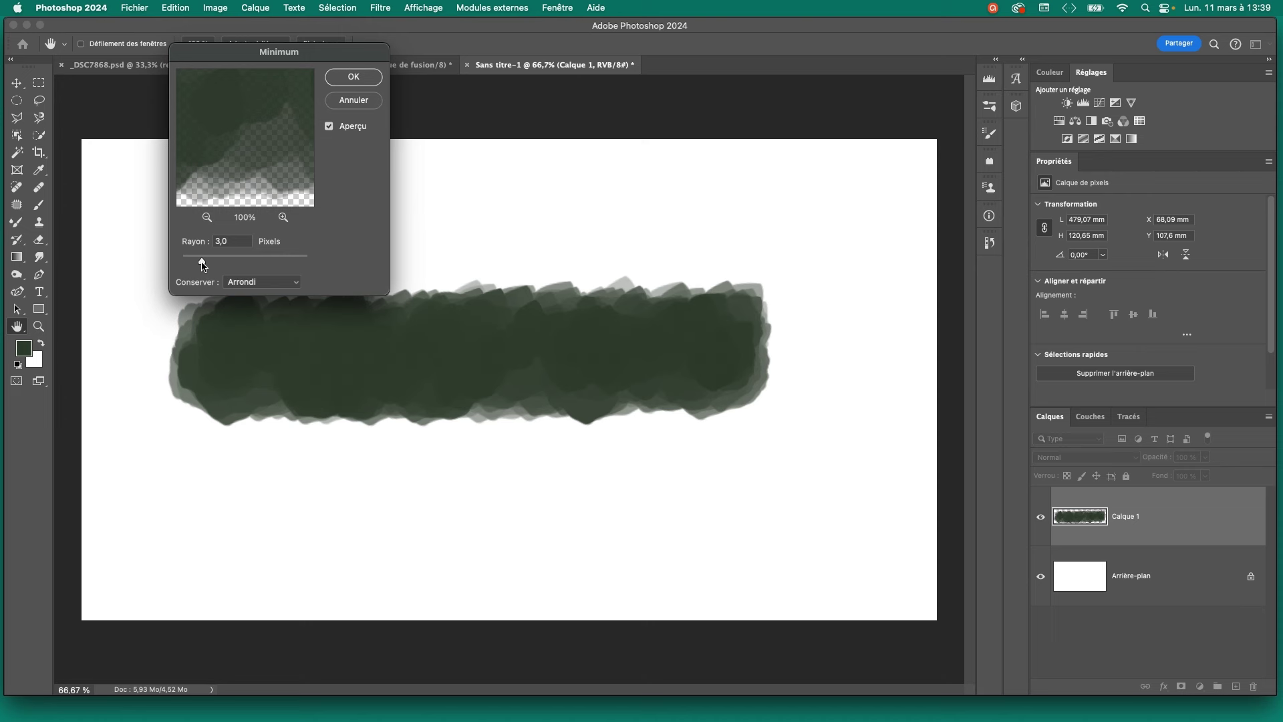
{"action": "left_click_drag", "start_coordinate": [203, 263], "coordinate": [228, 263]}
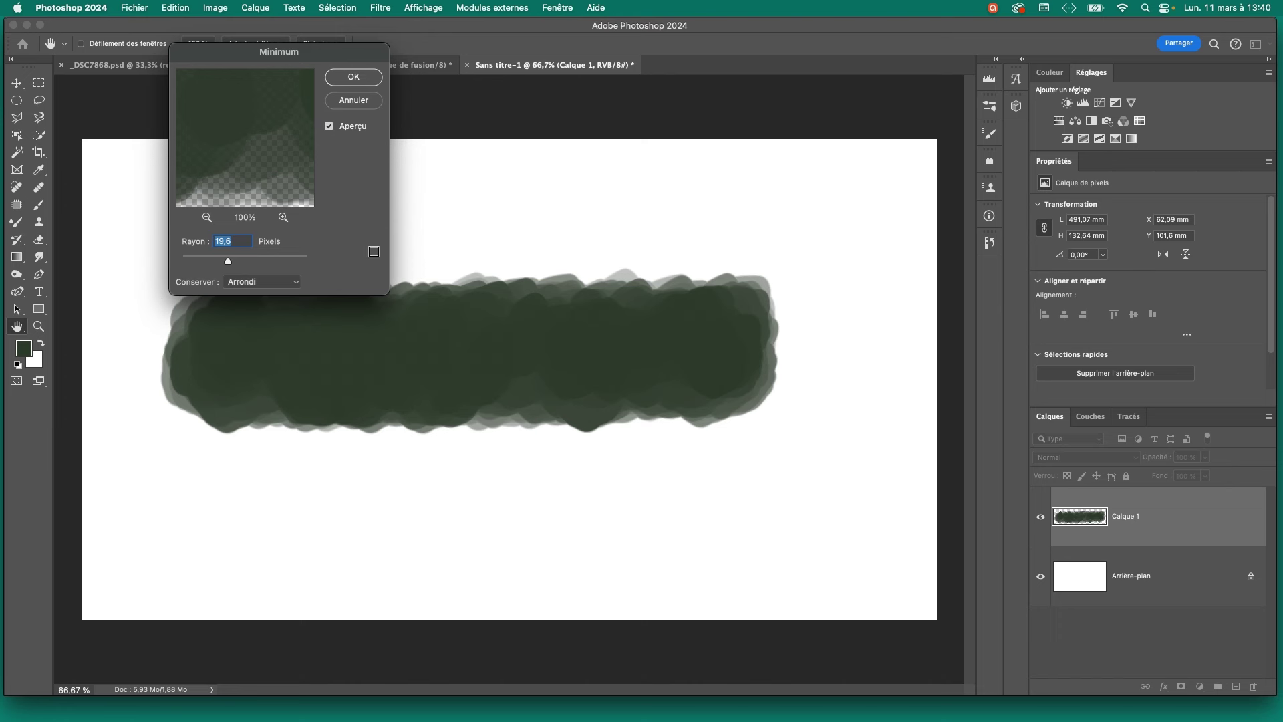
{"action": "left_click_drag", "start_coordinate": [253, 261], "coordinate": [244, 262]}
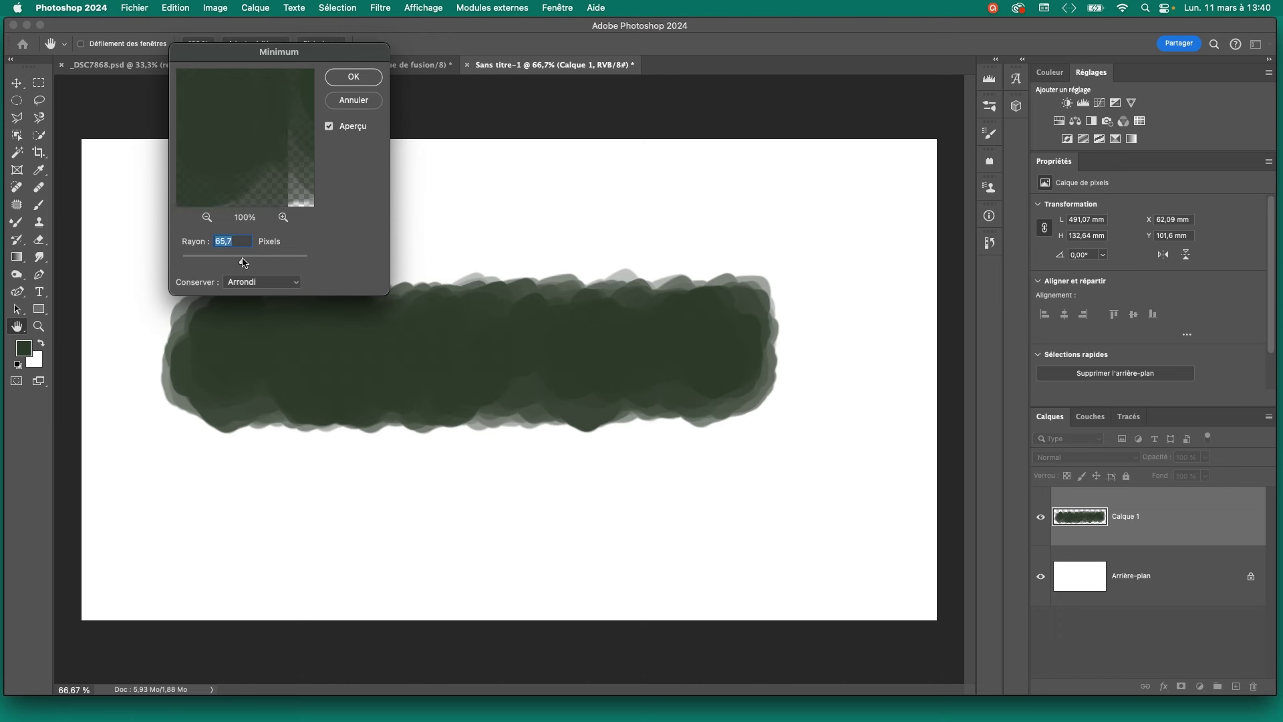
{"action": "left_click_drag", "start_coordinate": [264, 50], "coordinate": [212, 24]}
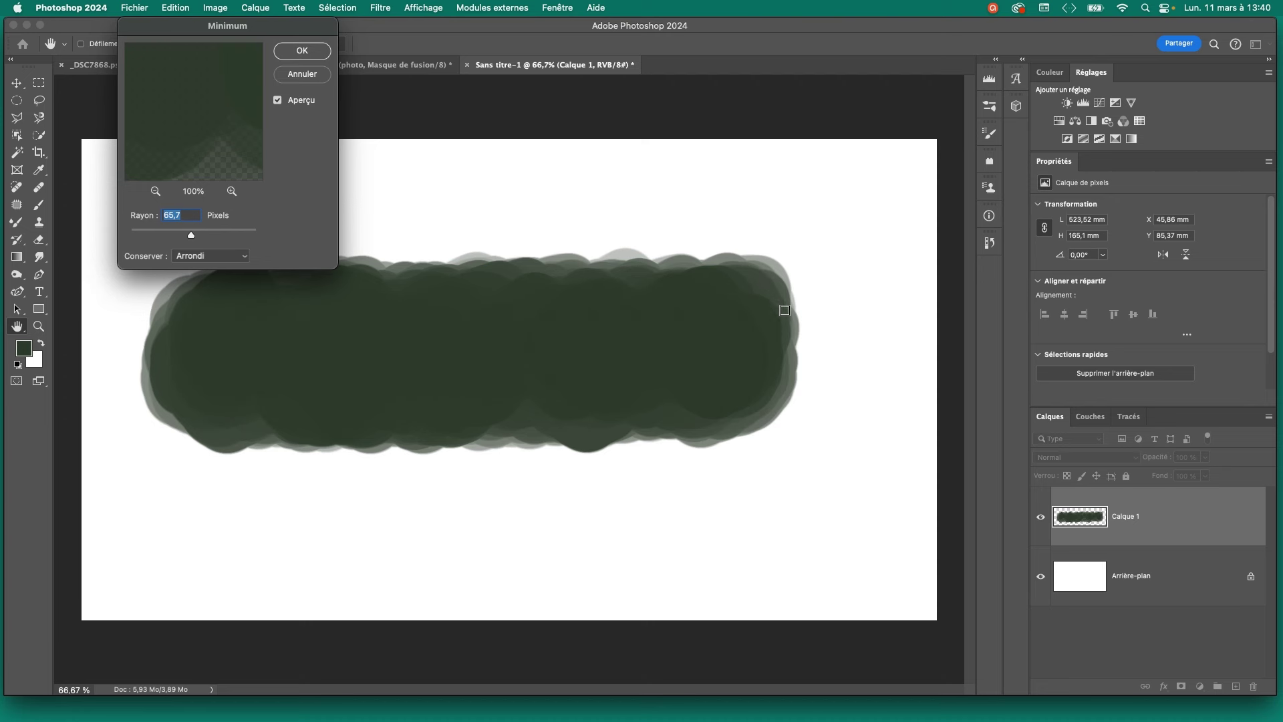
- Compare square and rounded edge preservation, apply Minimum at 2,1 px, and return to the bison photo
{"action": "left_click", "coordinate": [229, 257]}
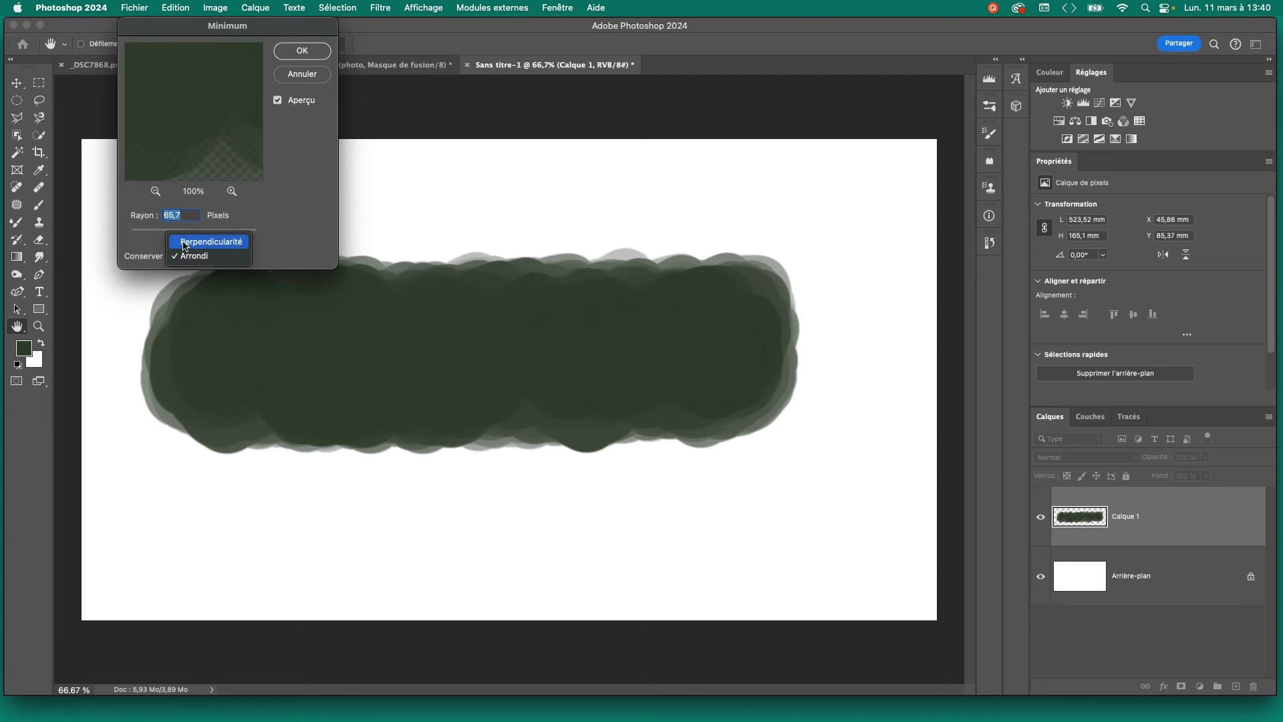
{"action": "left_click", "coordinate": [213, 243]}
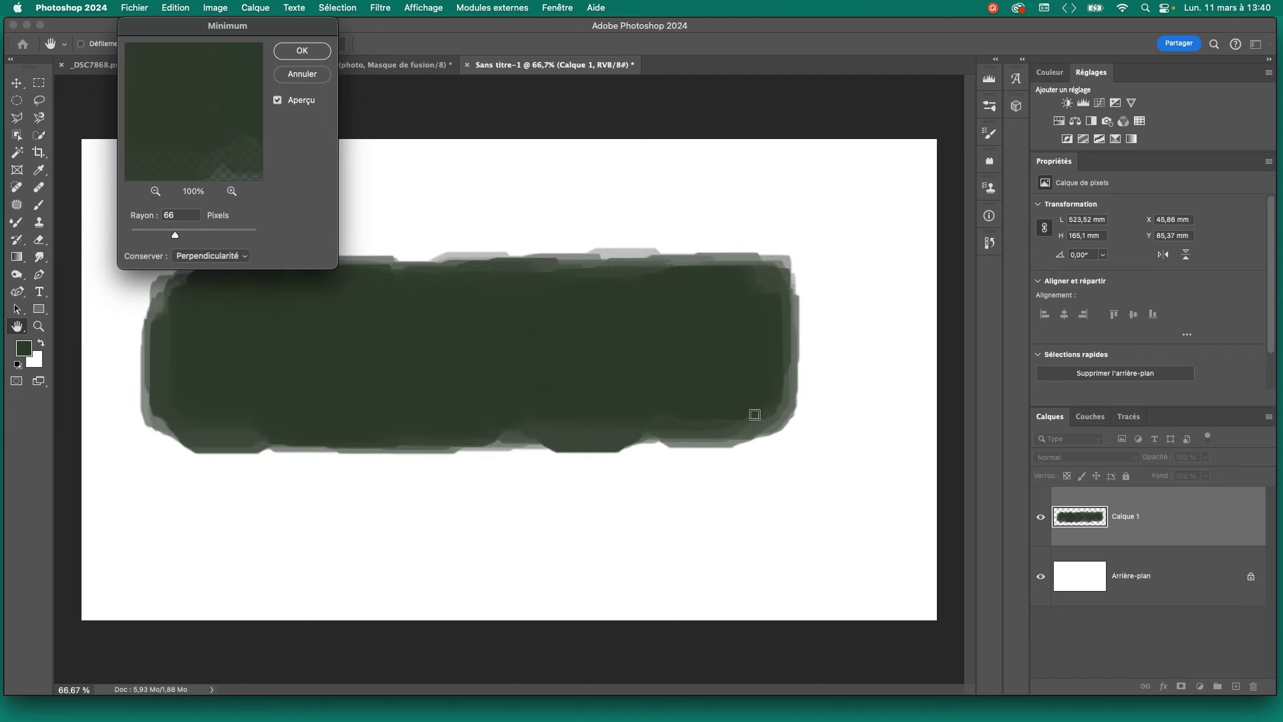
{"action": "left_click", "coordinate": [207, 261]}
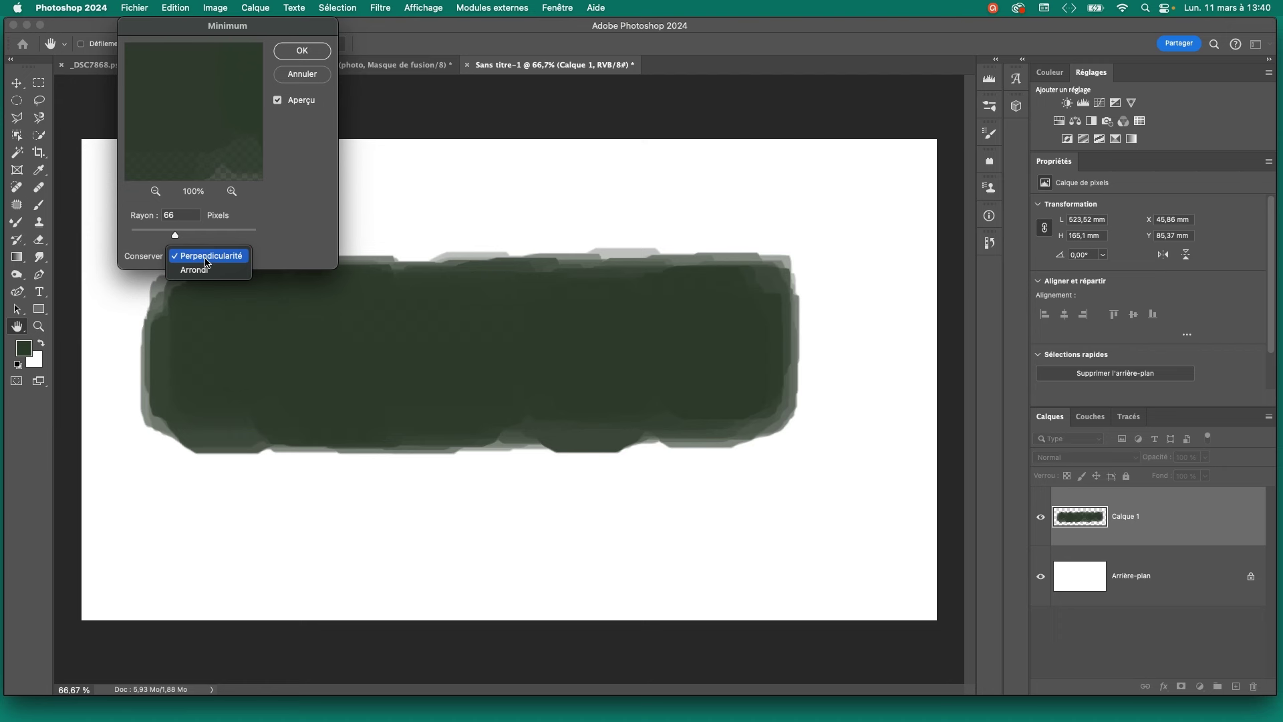
{"action": "left_click", "coordinate": [194, 270]}
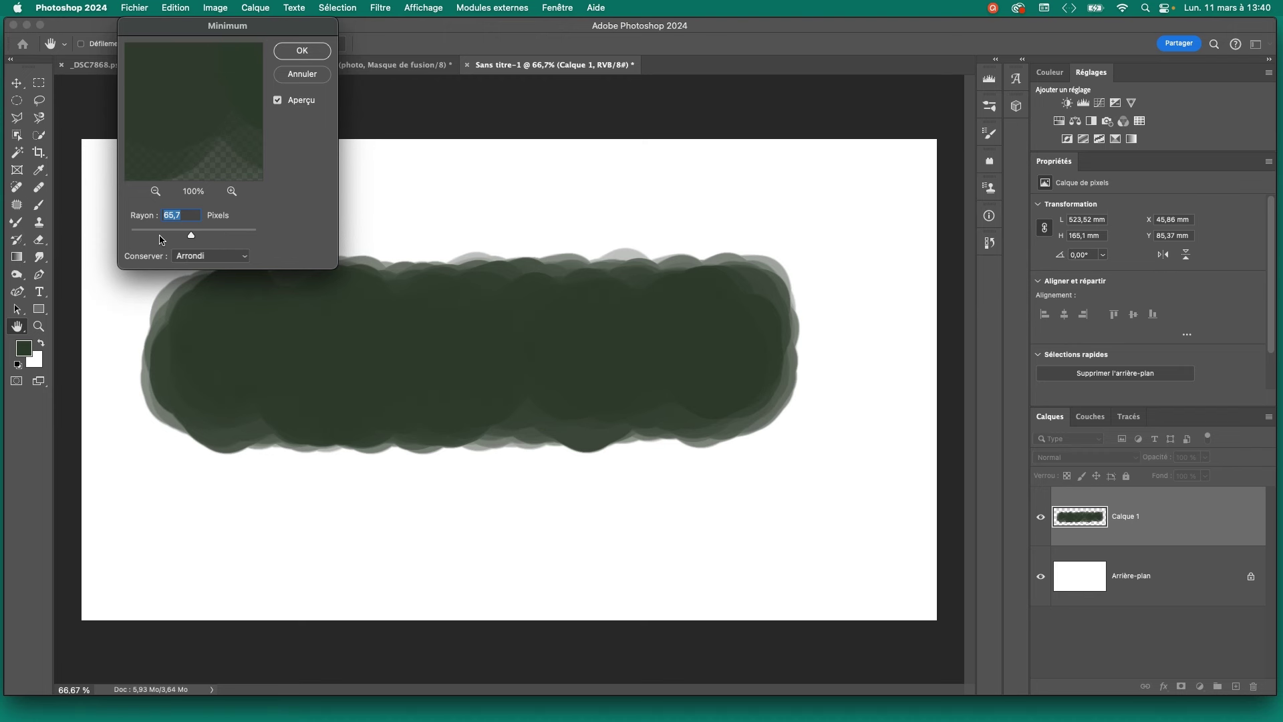
{"action": "left_click_drag", "start_coordinate": [162, 239], "coordinate": [146, 234]}
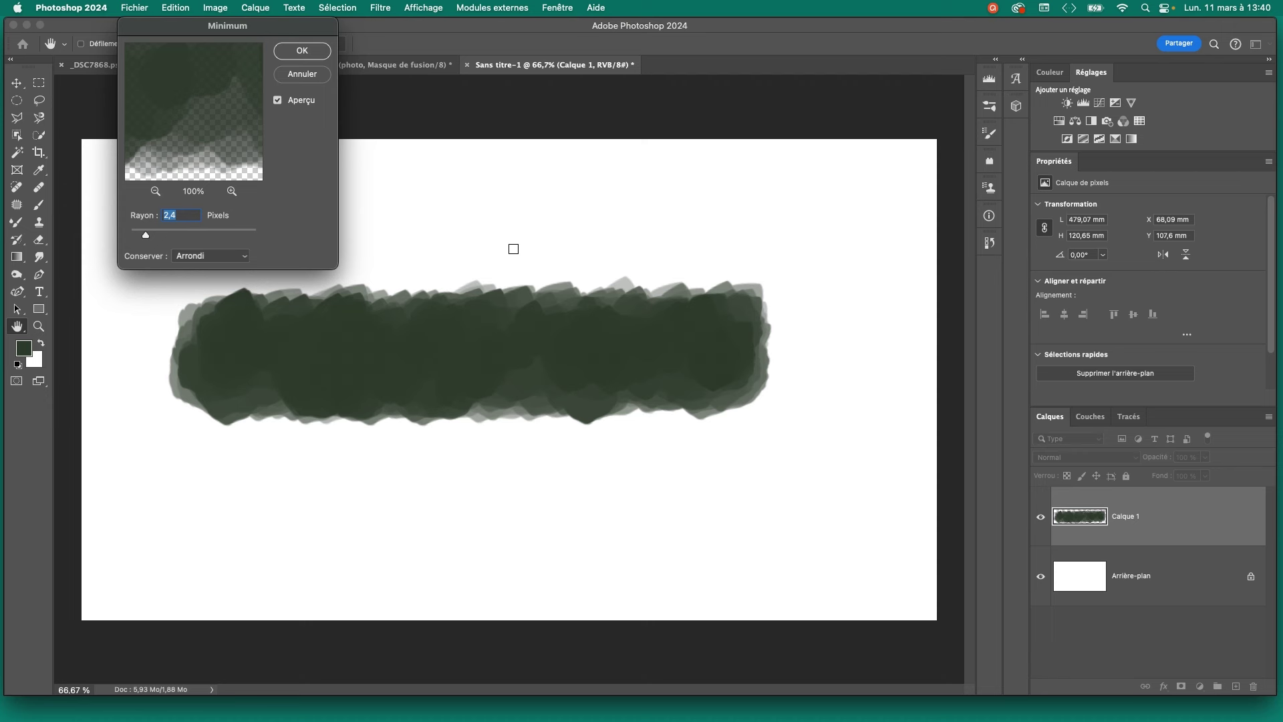
{"action": "key", "text": "Down"}
{"action": "key", "text": "Down"}
{"action": "key", "text": "Down"}
{"action": "key", "text": "Return"}
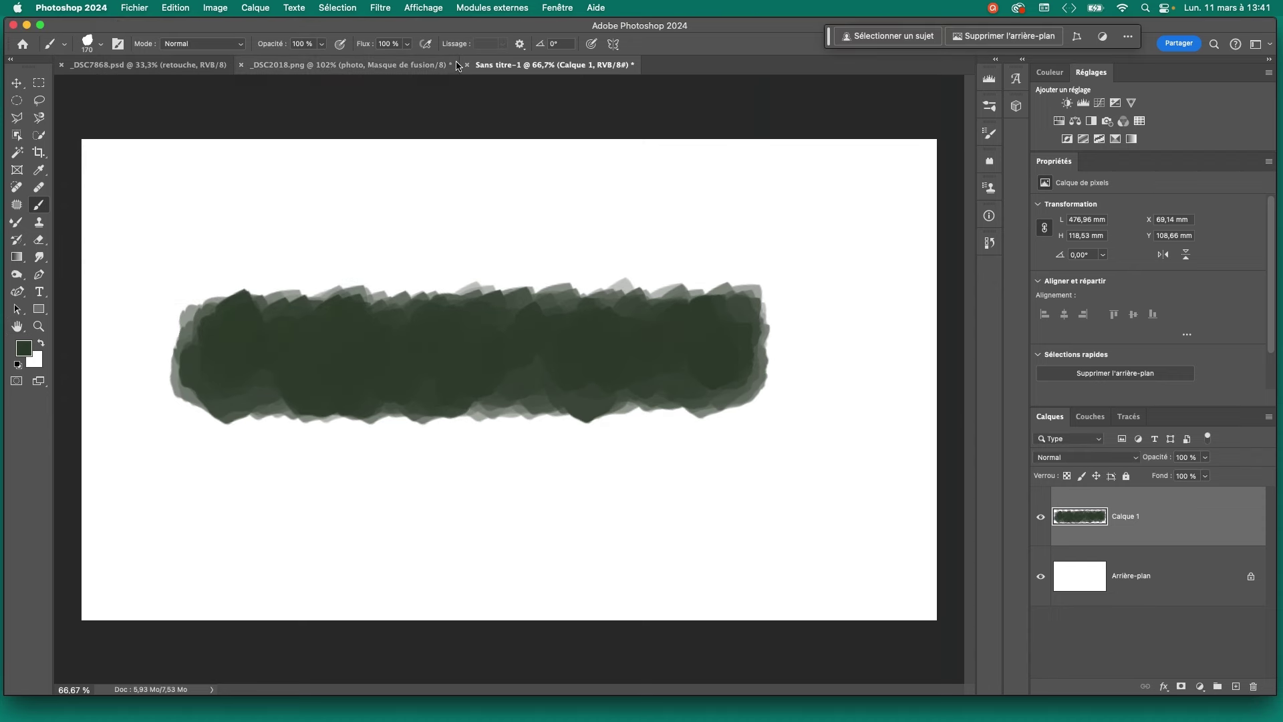
{"action": "left_click", "coordinate": [420, 65]}
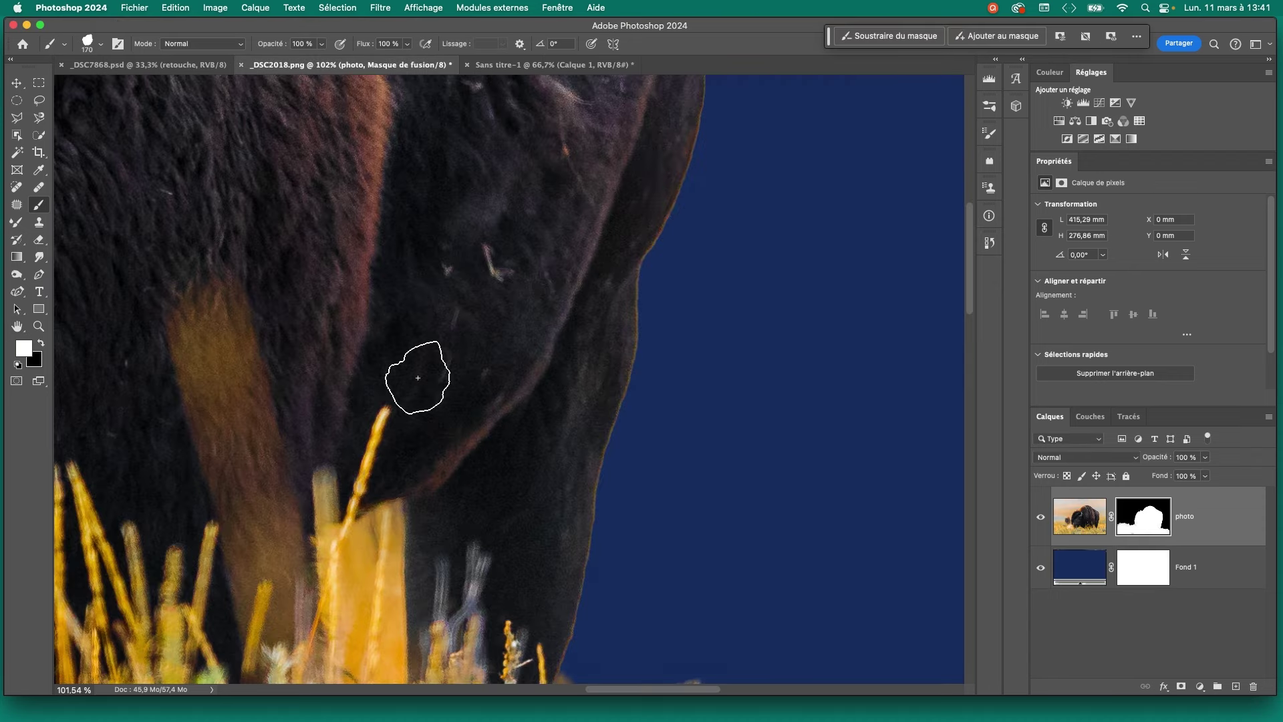
- Apply a 3,4 px Minimum filter with rounded preservation to the photo layer's mask
{"action": "left_click", "coordinate": [1129, 523]}
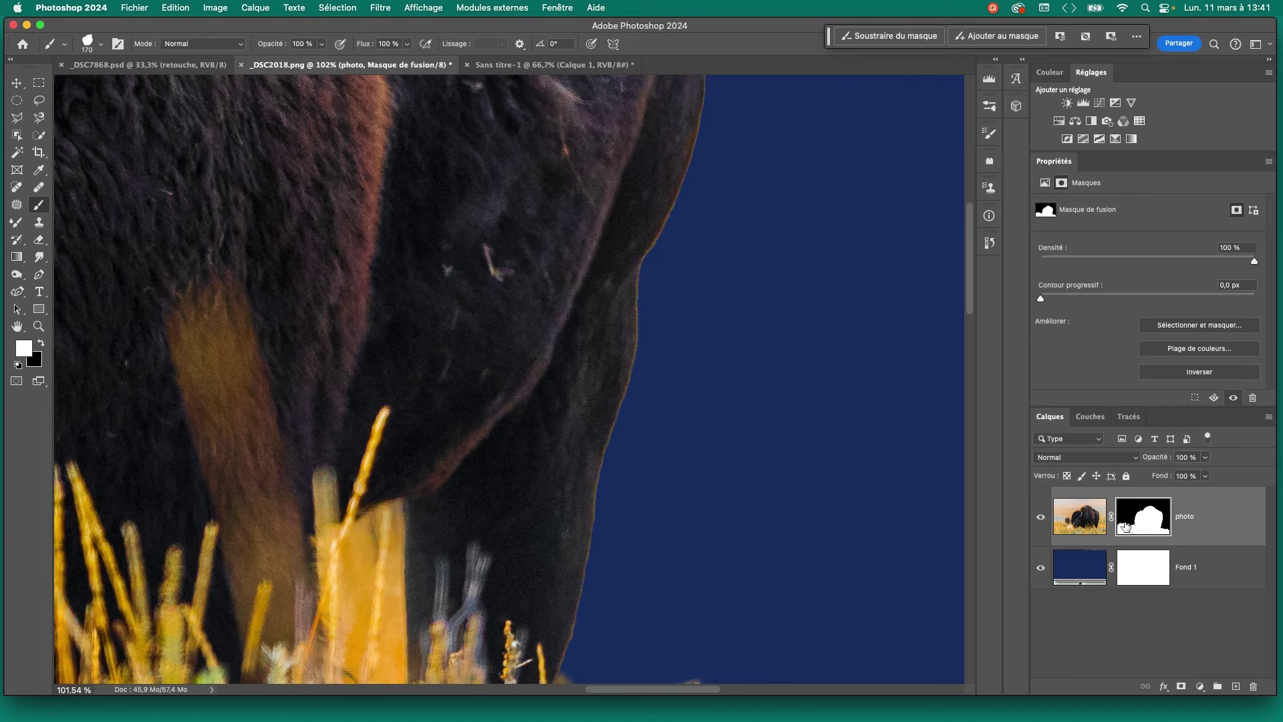
{"action": "left_click", "coordinate": [380, 8]}
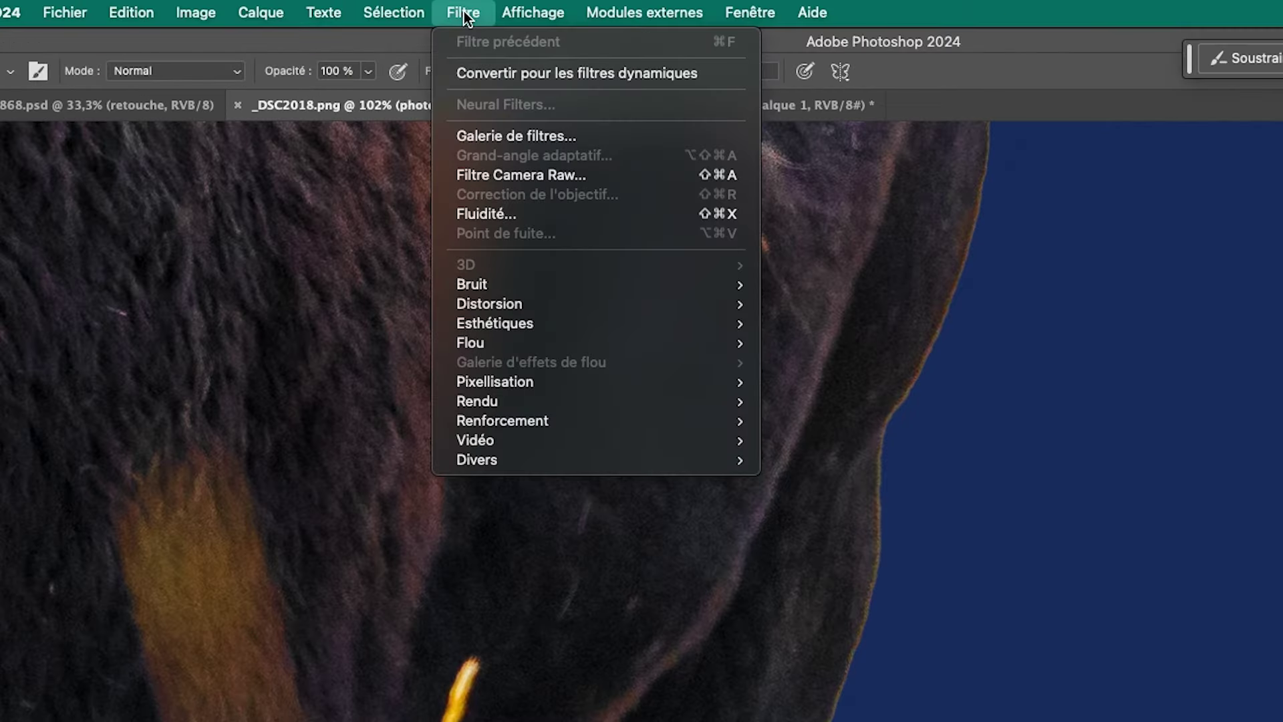
{"action": "mouse_move", "coordinate": [477, 459]}
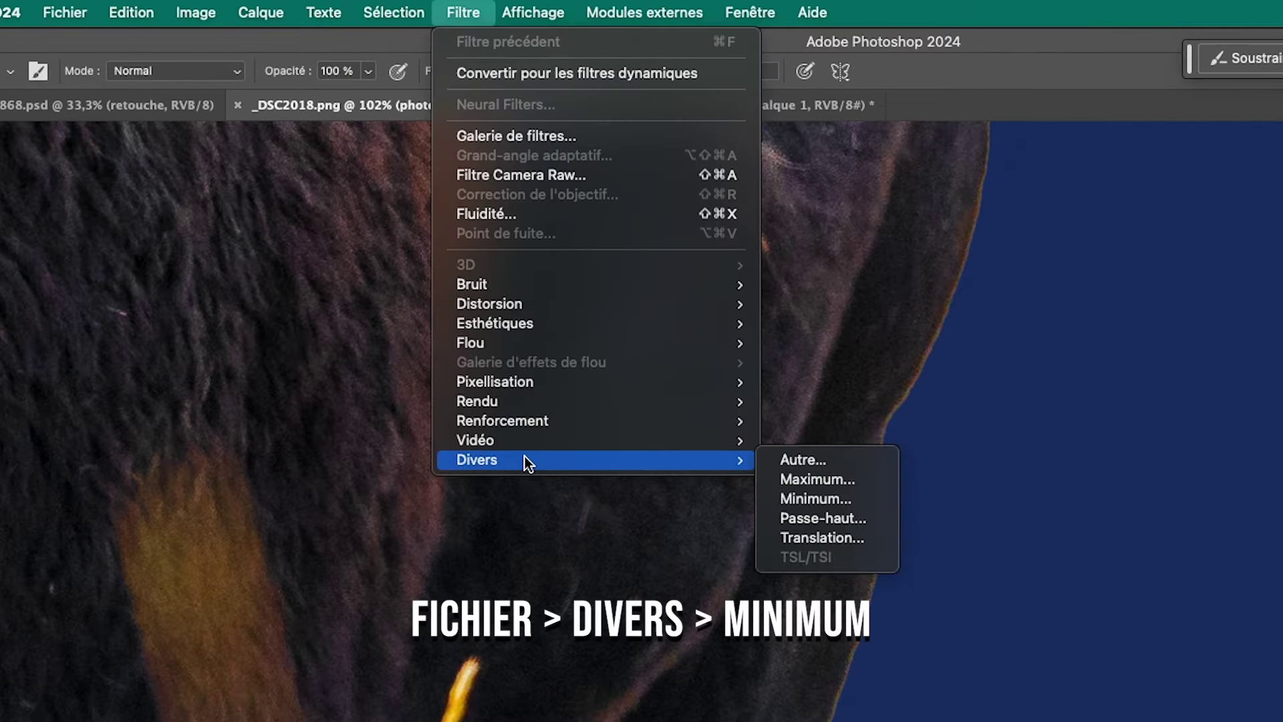
{"action": "left_click", "coordinate": [798, 502]}
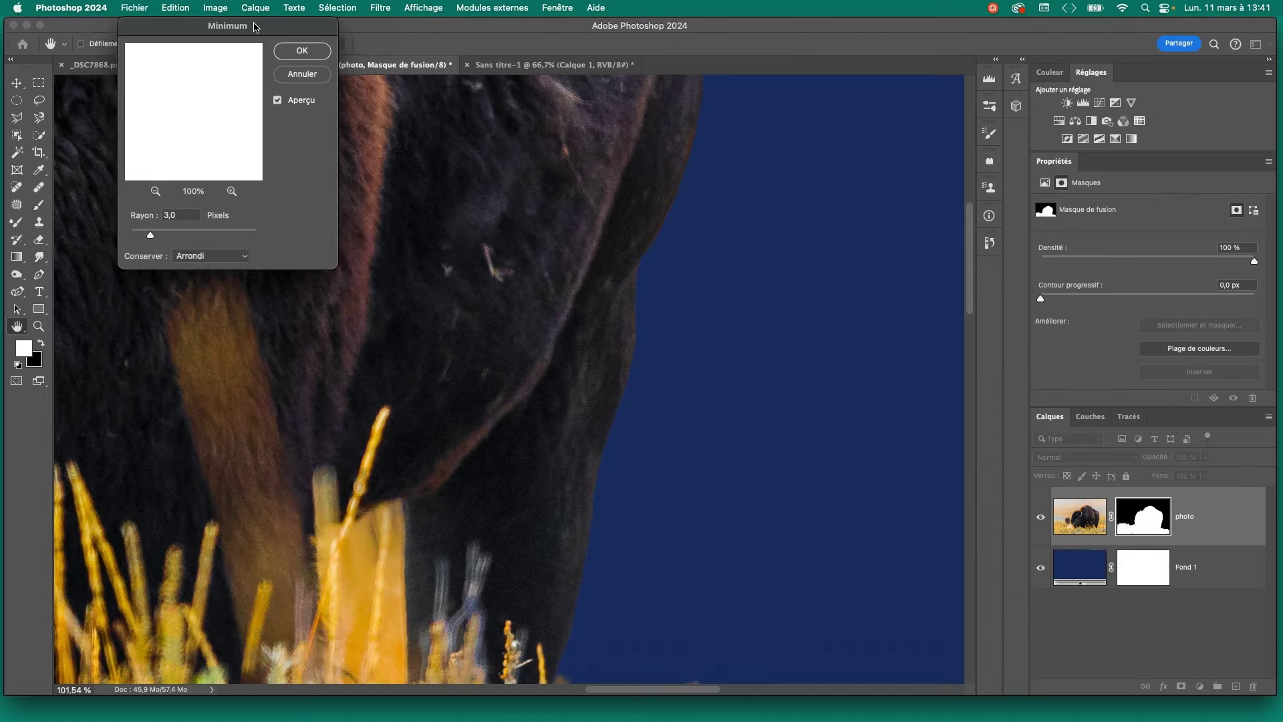
{"action": "left_click_drag", "start_coordinate": [259, 29], "coordinate": [332, 44]}
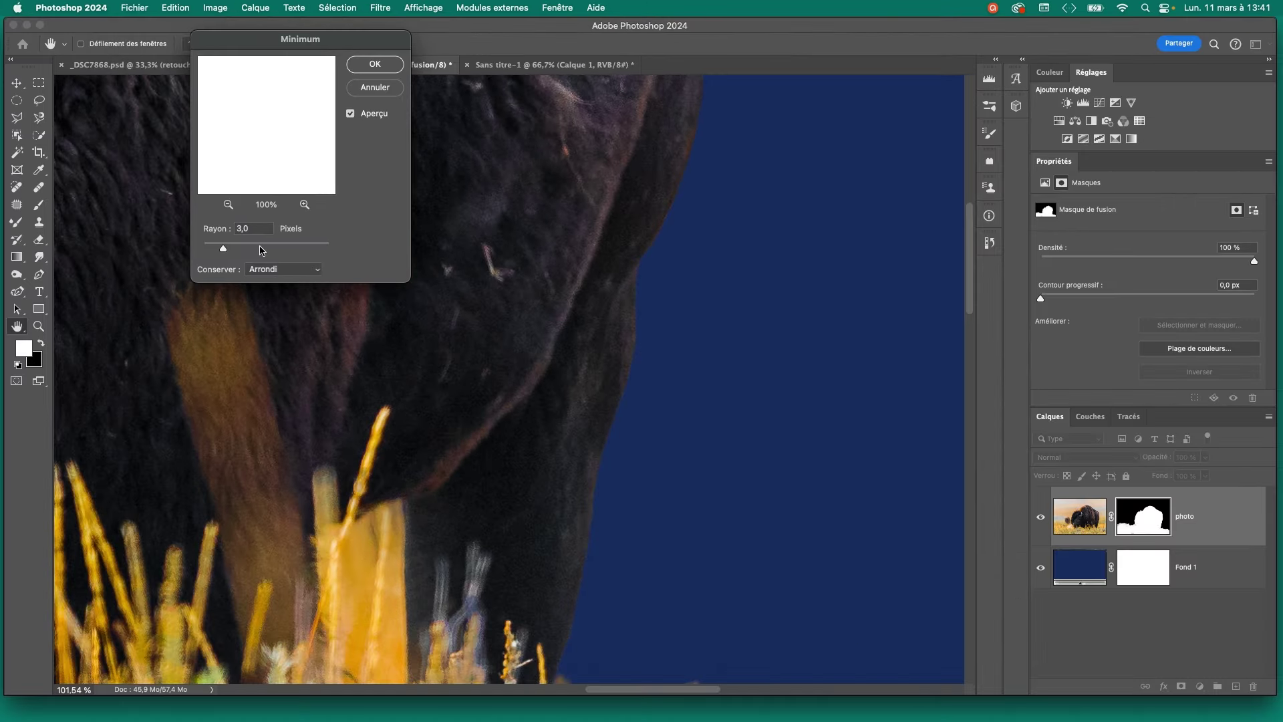
{"action": "left_click_drag", "start_coordinate": [223, 250], "coordinate": [199, 255]}
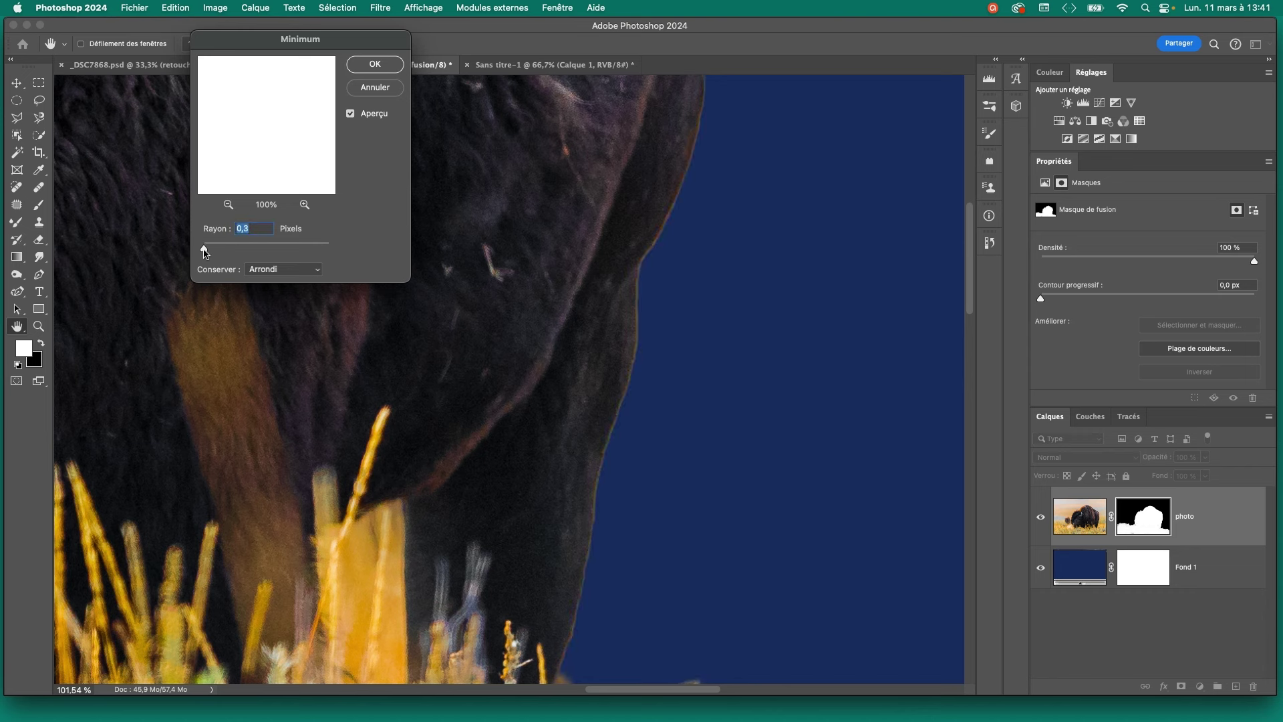
{"action": "left_click_drag", "start_coordinate": [209, 253], "coordinate": [211, 254]}
{"action": "left_click_drag", "start_coordinate": [216, 249], "coordinate": [225, 247]}
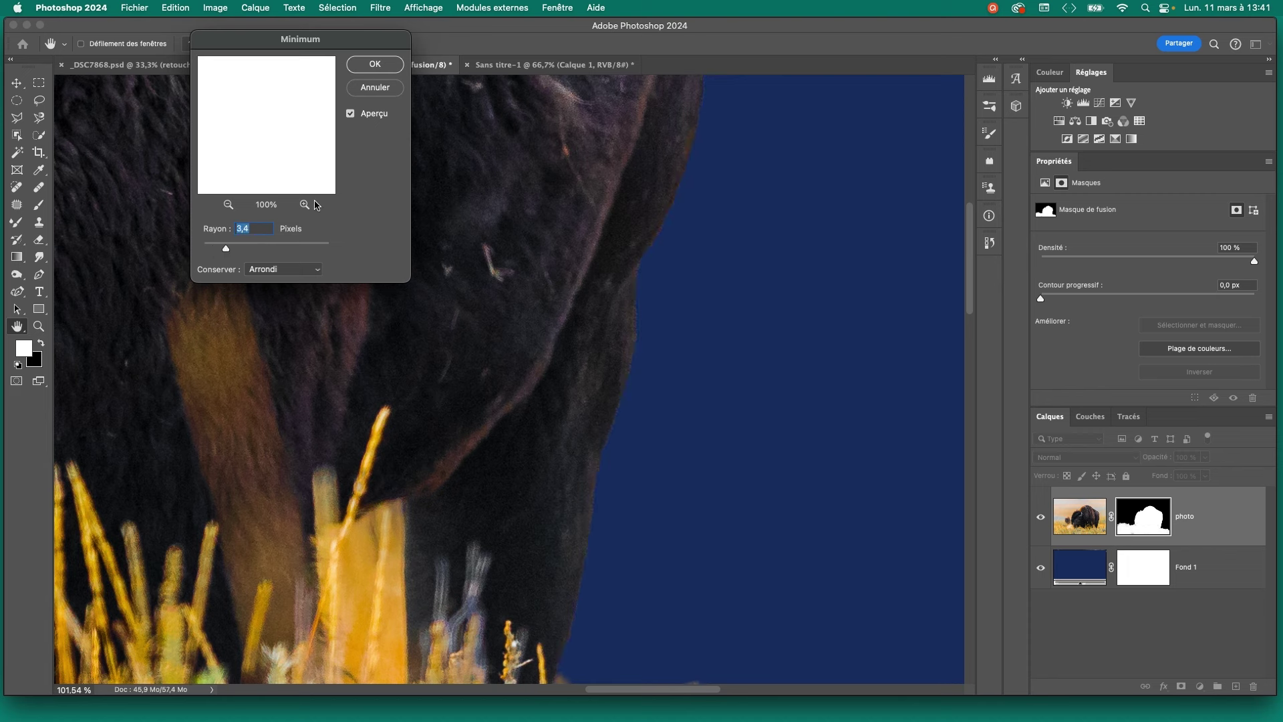
{"action": "left_click", "coordinate": [295, 269]}
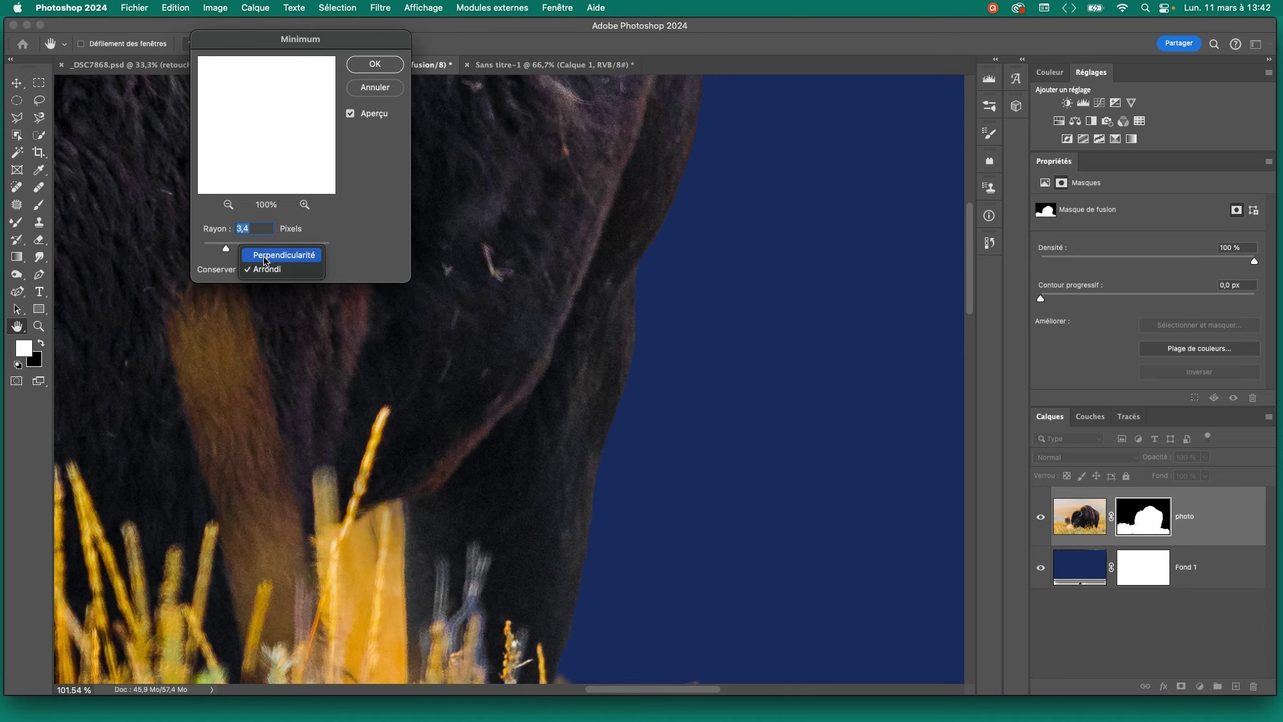
{"action": "left_click", "coordinate": [272, 270]}
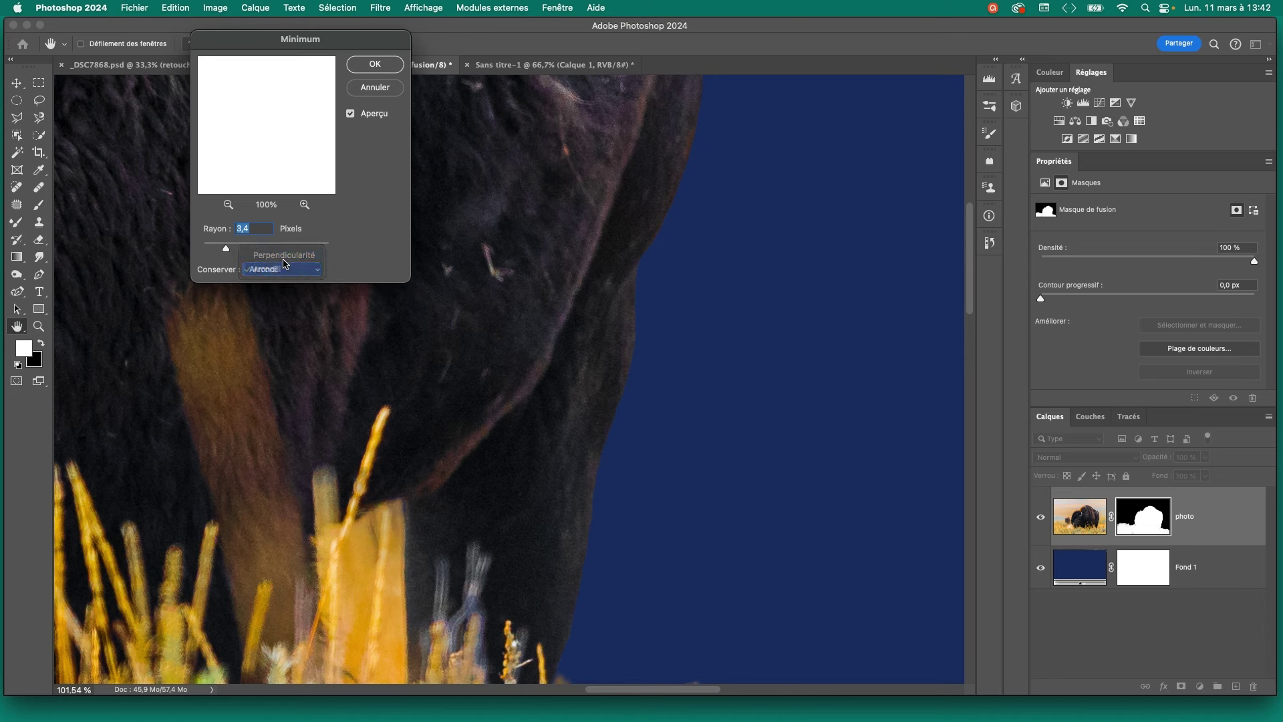
{"action": "left_click", "coordinate": [375, 65]}
{"action": "key", "text": "b"}
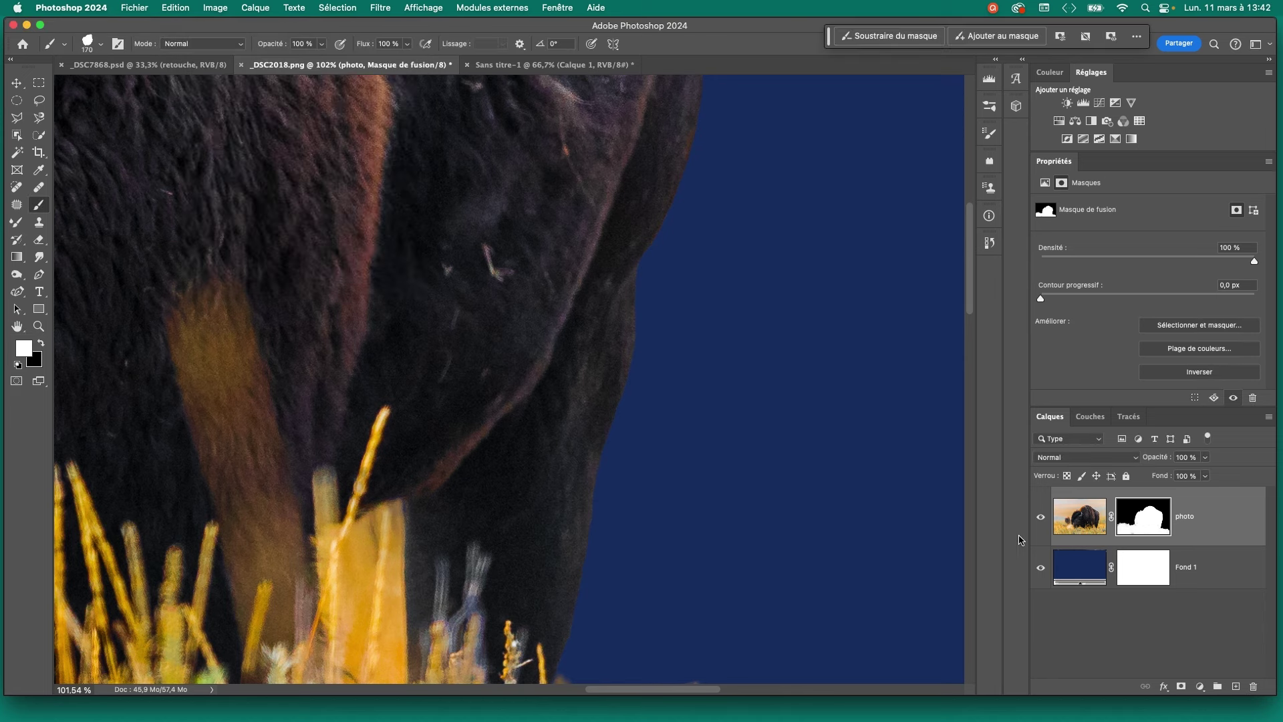
{"action": "left_click_drag", "start_coordinate": [593, 269], "coordinate": [571, 555]}
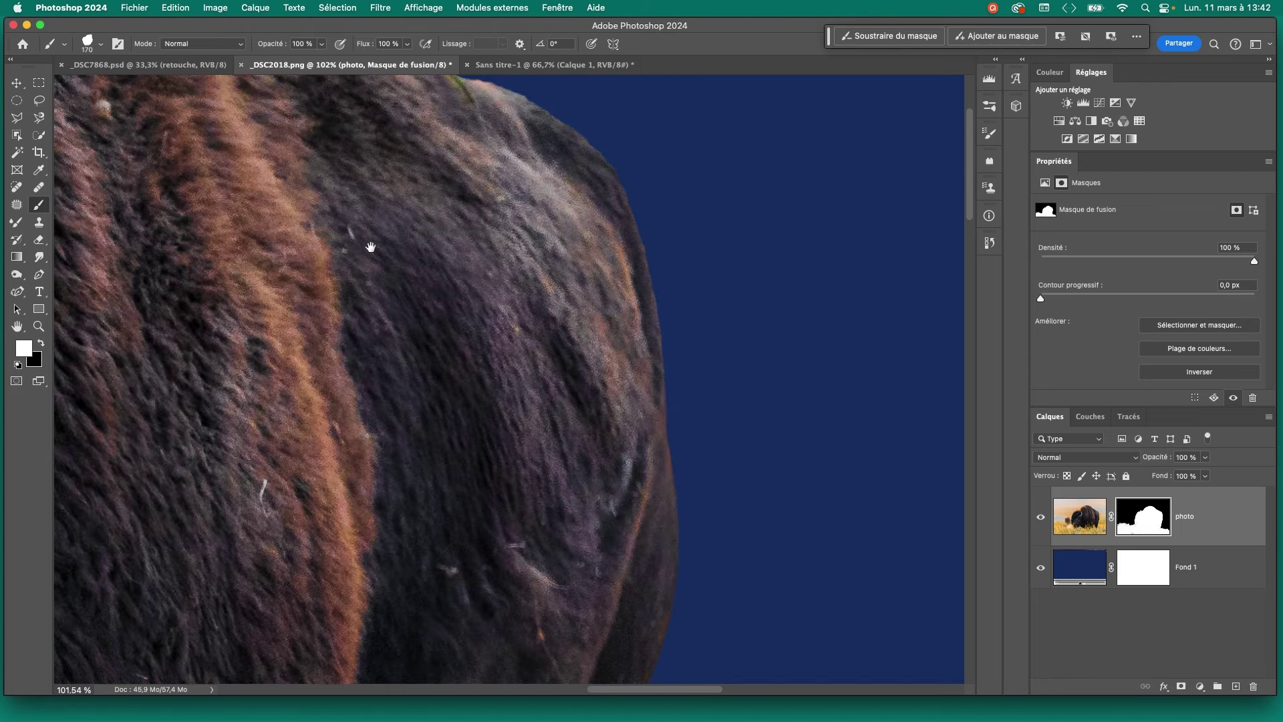
{"action": "mouse_move", "coordinate": [371, 247]}
{"action": "left_mouse_down"}
{"action": "mouse_move", "coordinate": [375, 289]}
{"action": "mouse_move", "coordinate": [426, 363]}
{"action": "mouse_move", "coordinate": [429, 426]}
{"action": "mouse_move", "coordinate": [408, 335]}
{"action": "mouse_move", "coordinate": [542, 400]}
{"action": "mouse_move", "coordinate": [576, 393]}
{"action": "left_mouse_up"}
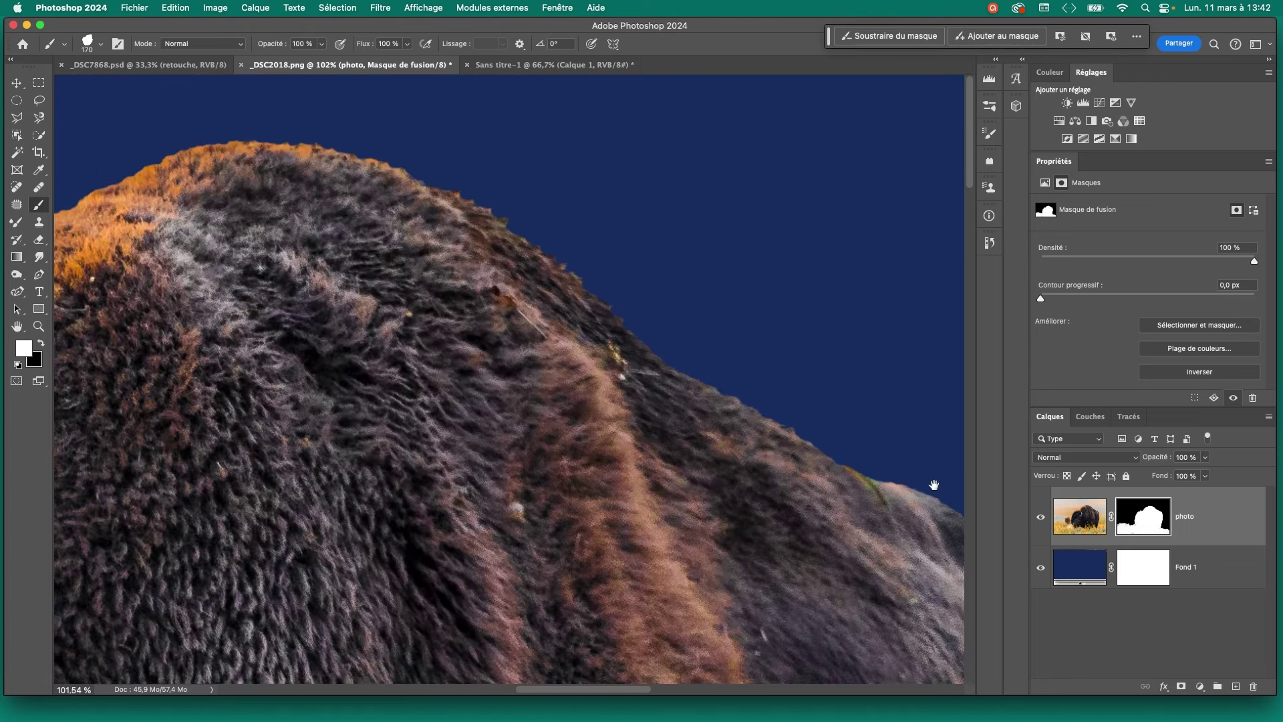
{"action": "left_click", "coordinate": [989, 242]}
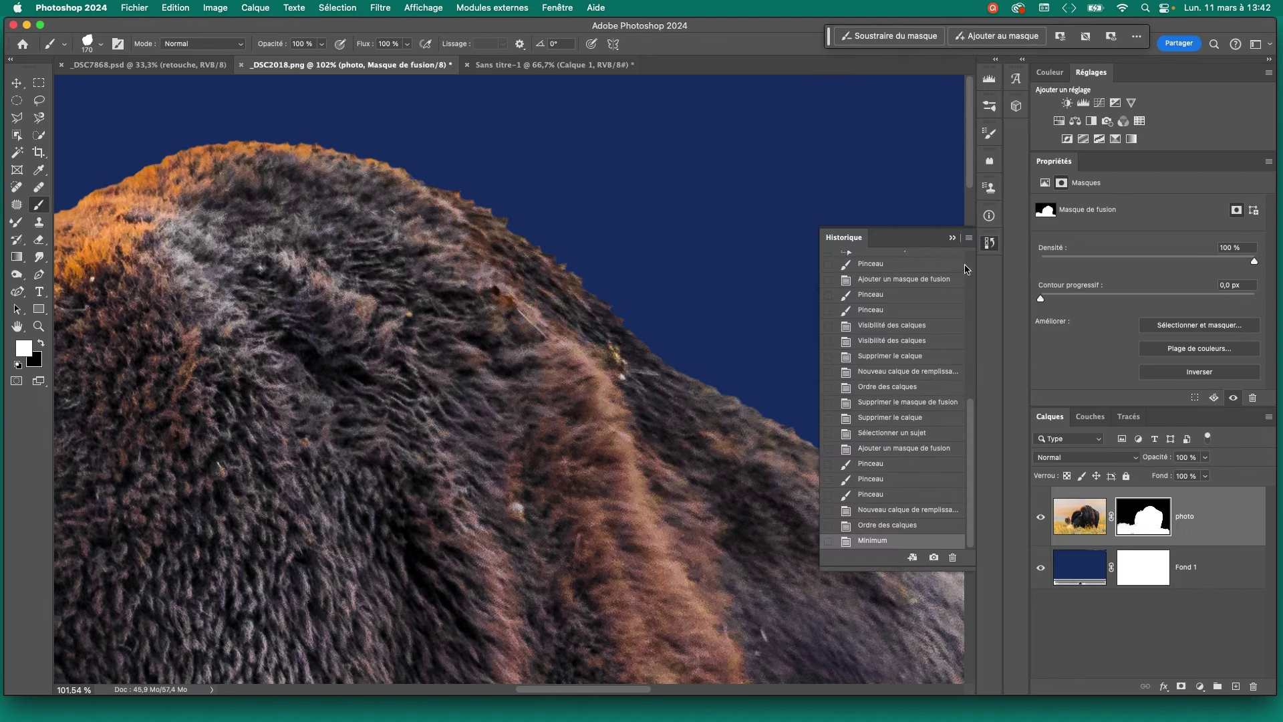
{"action": "mouse_move", "coordinate": [773, 453]}
{"action": "left_mouse_down"}
{"action": "mouse_move", "coordinate": [629, 329]}
{"action": "mouse_move", "coordinate": [449, 289]}
{"action": "left_mouse_up"}
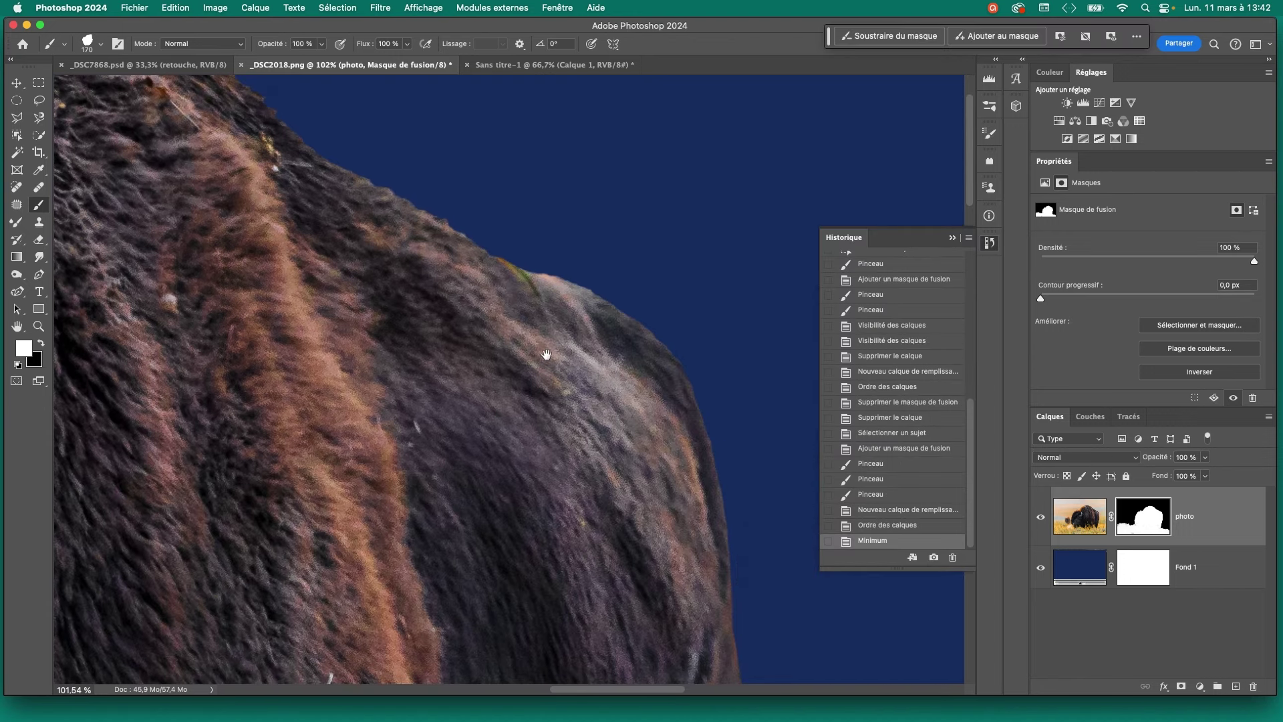
{"action": "left_click", "coordinate": [901, 525]}
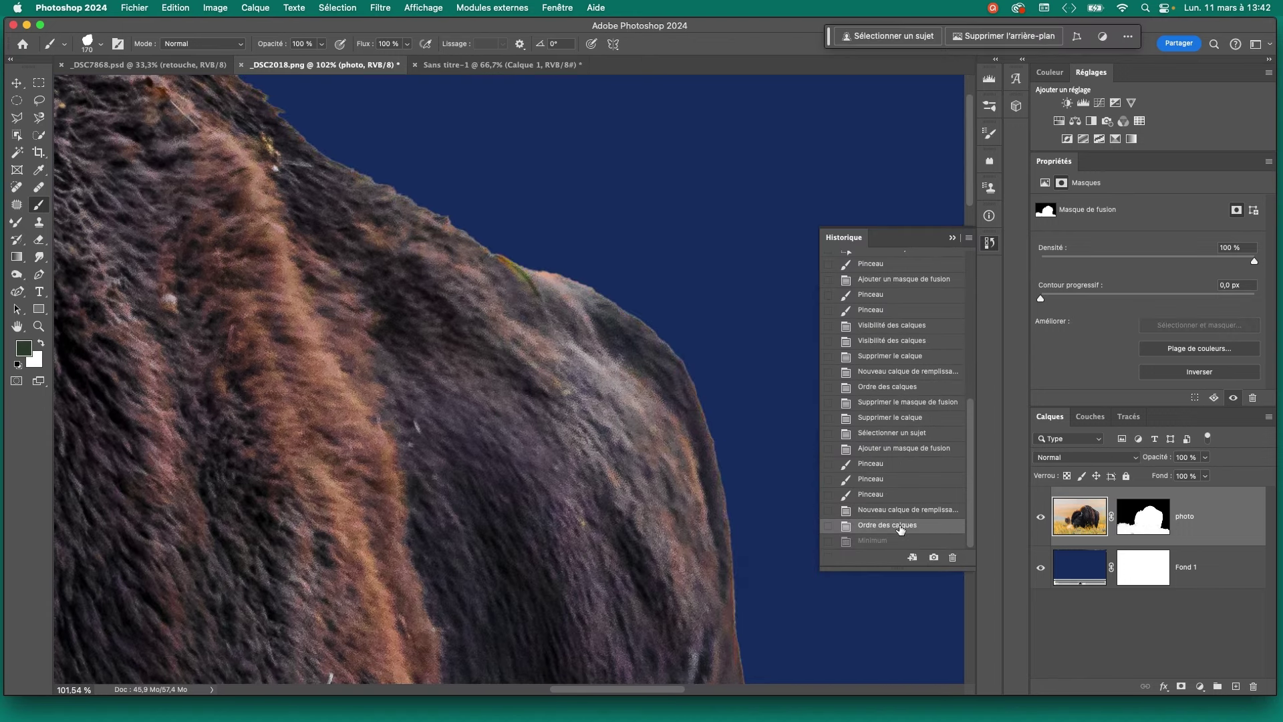
{"action": "left_click_drag", "start_coordinate": [740, 510], "coordinate": [504, 198]}
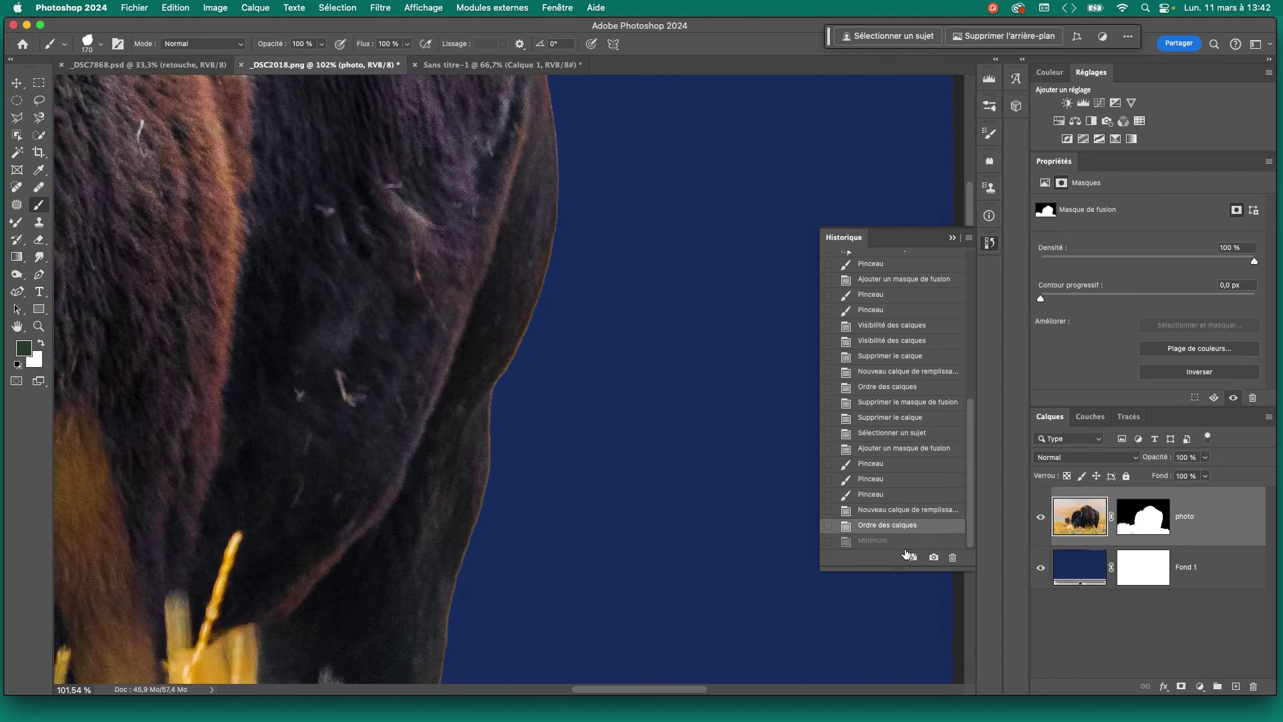
{"action": "left_click", "coordinate": [892, 540]}
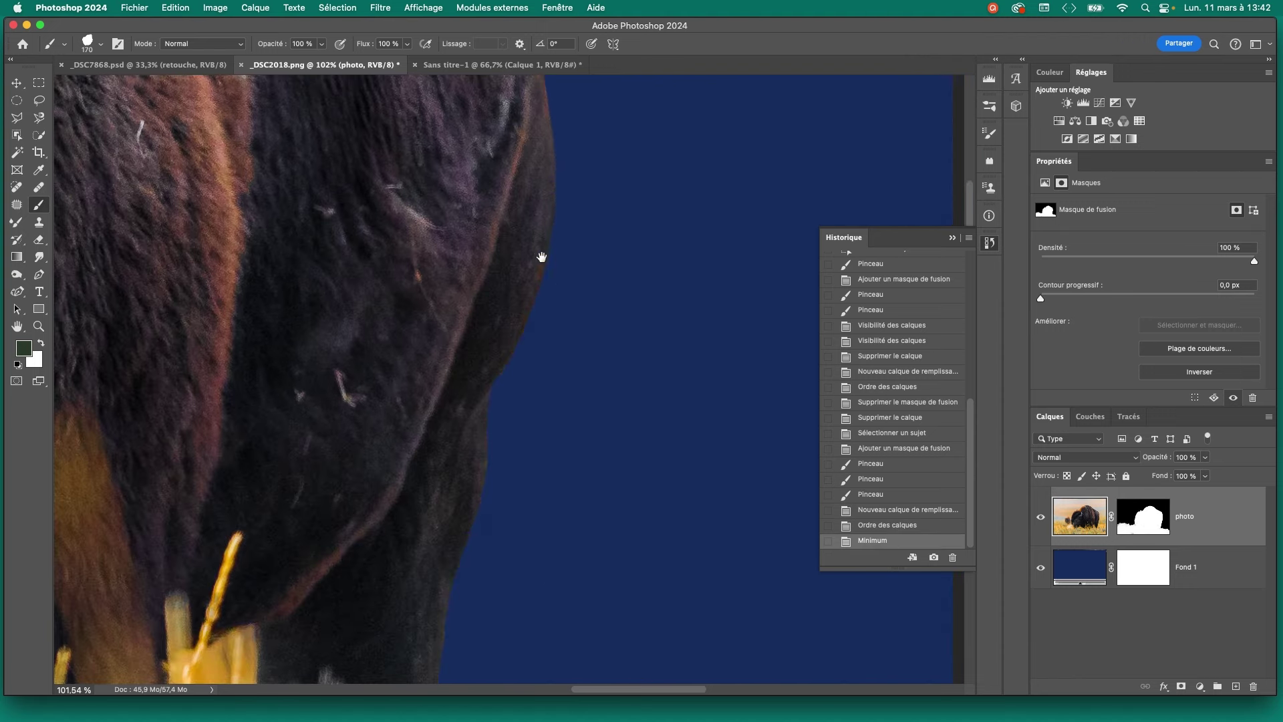
{"action": "left_click_drag", "start_coordinate": [493, 186], "coordinate": [573, 435]}
{"action": "left_click_drag", "start_coordinate": [527, 334], "coordinate": [550, 403]}
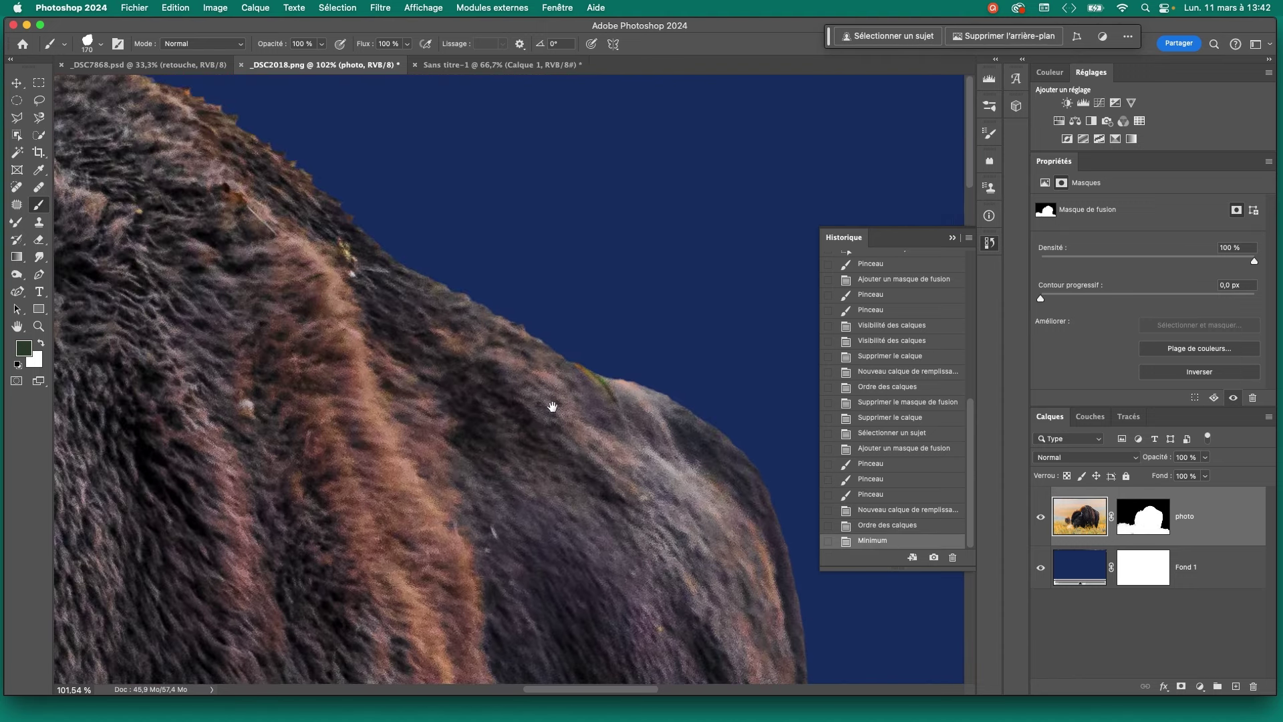
{"action": "left_click_drag", "start_coordinate": [426, 278], "coordinate": [493, 340]}
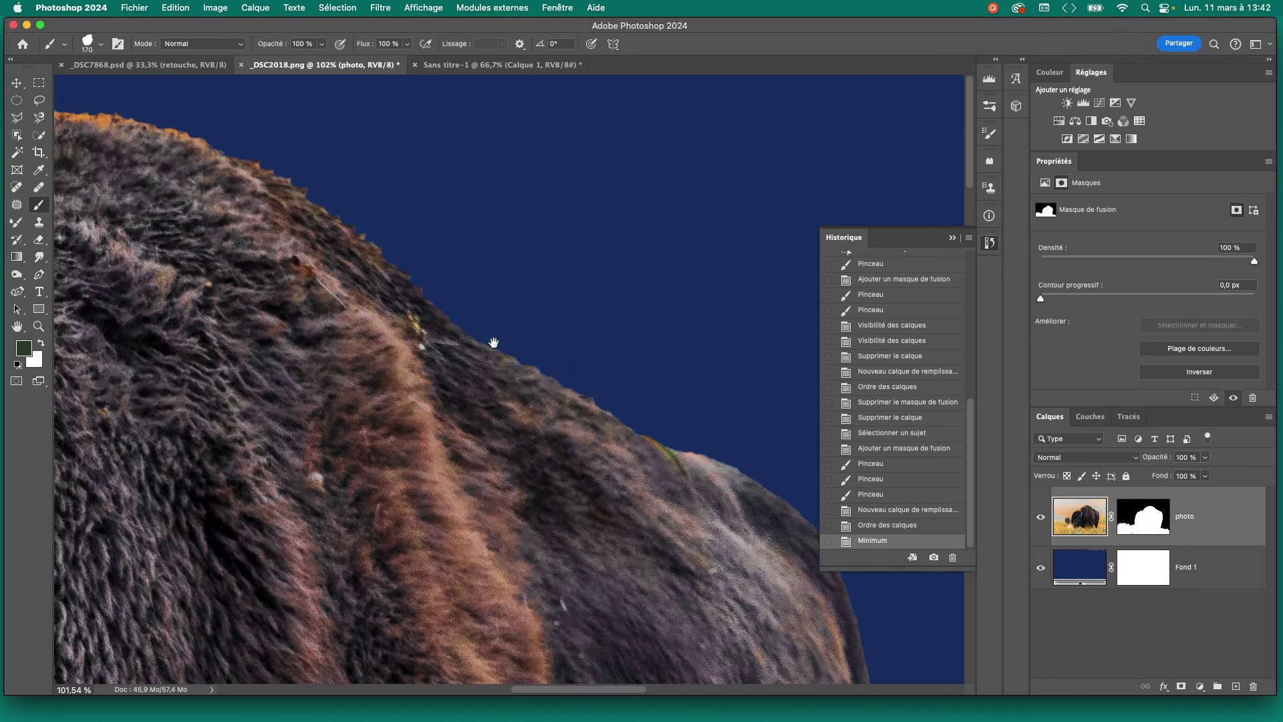
{"action": "left_click", "coordinate": [952, 238]}
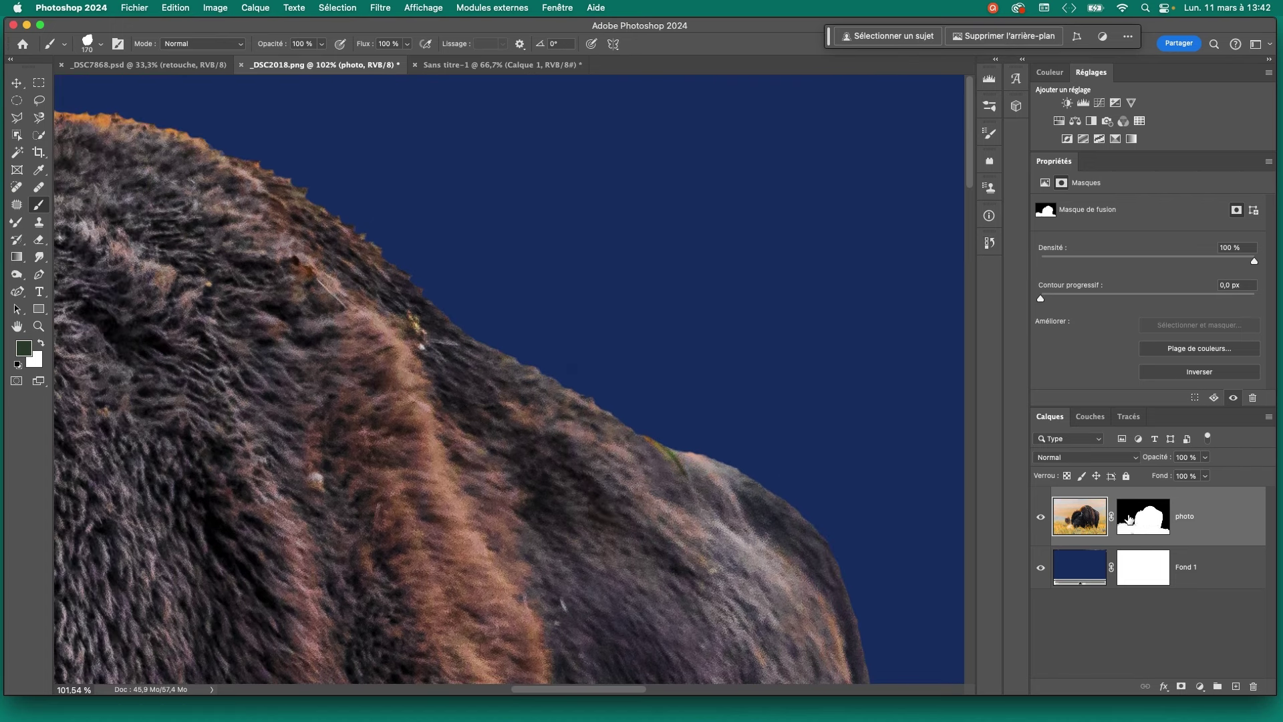
- Visit the untitled brush-stroke document and its Filter menu, then return to the bison photo
{"action": "left_click", "coordinate": [479, 67]}
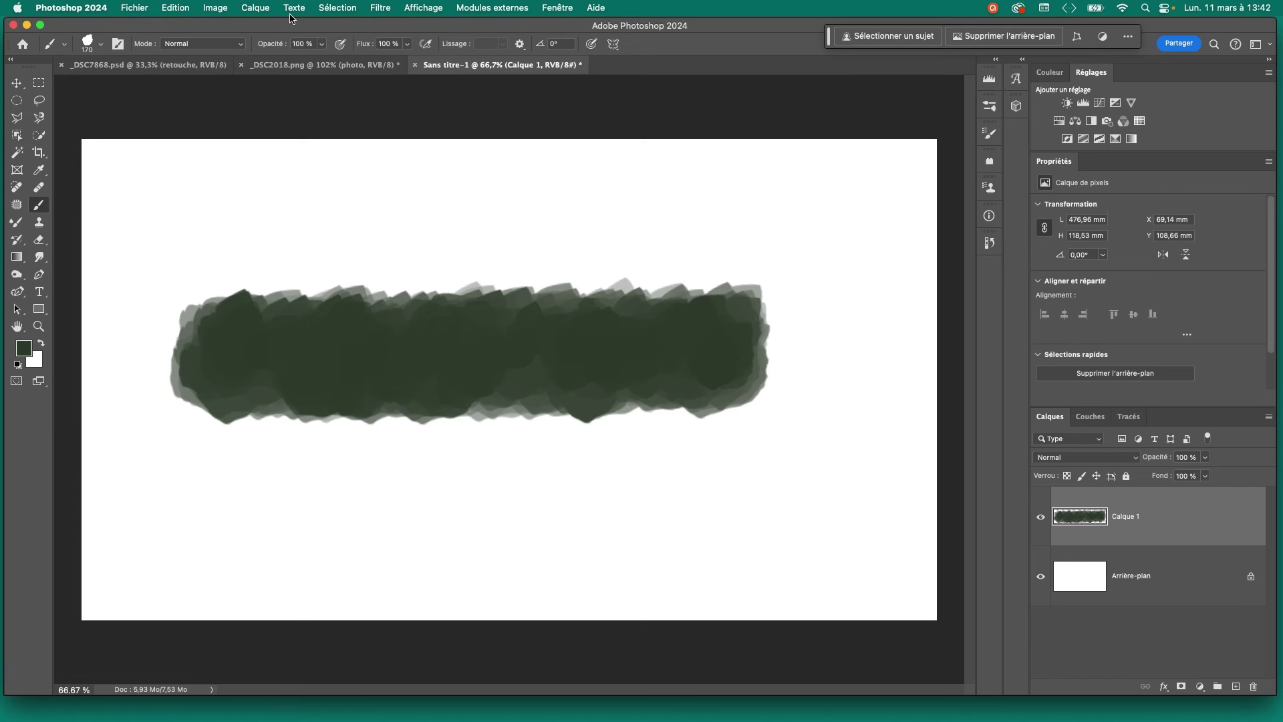
{"action": "left_click", "coordinate": [380, 9]}
{"action": "left_click", "coordinate": [401, 26]}
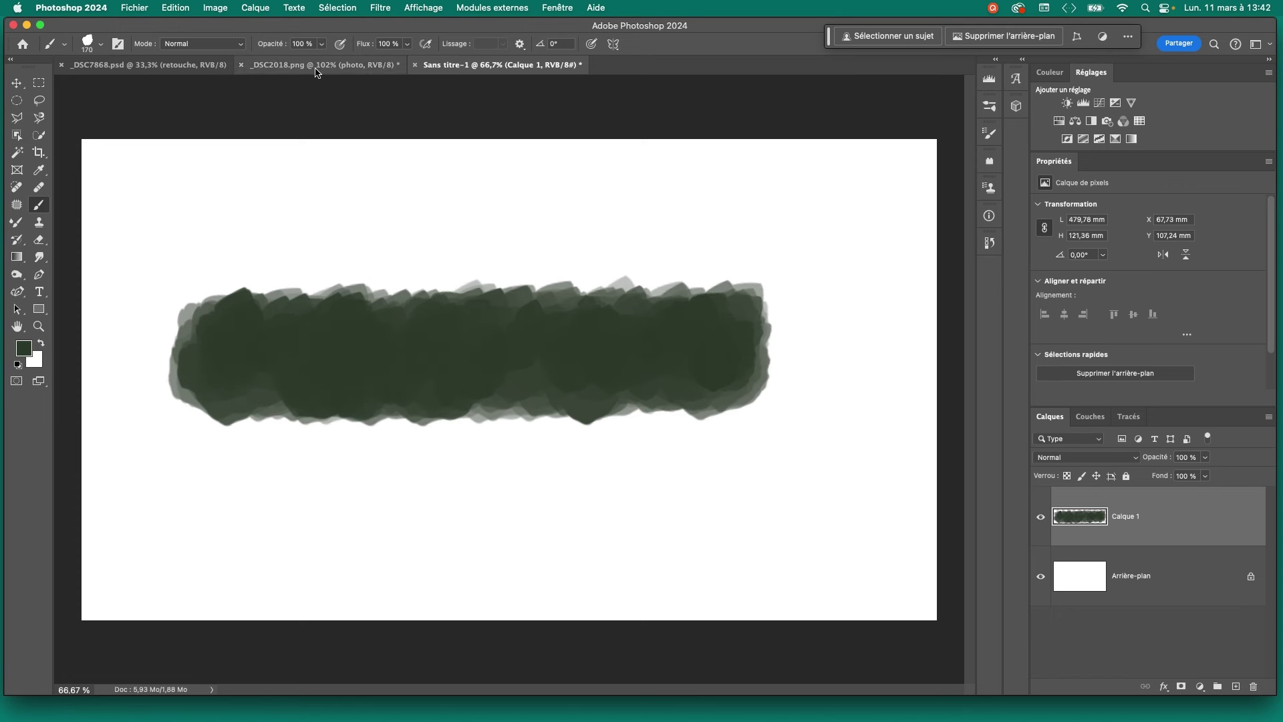
{"action": "left_click", "coordinate": [281, 65]}
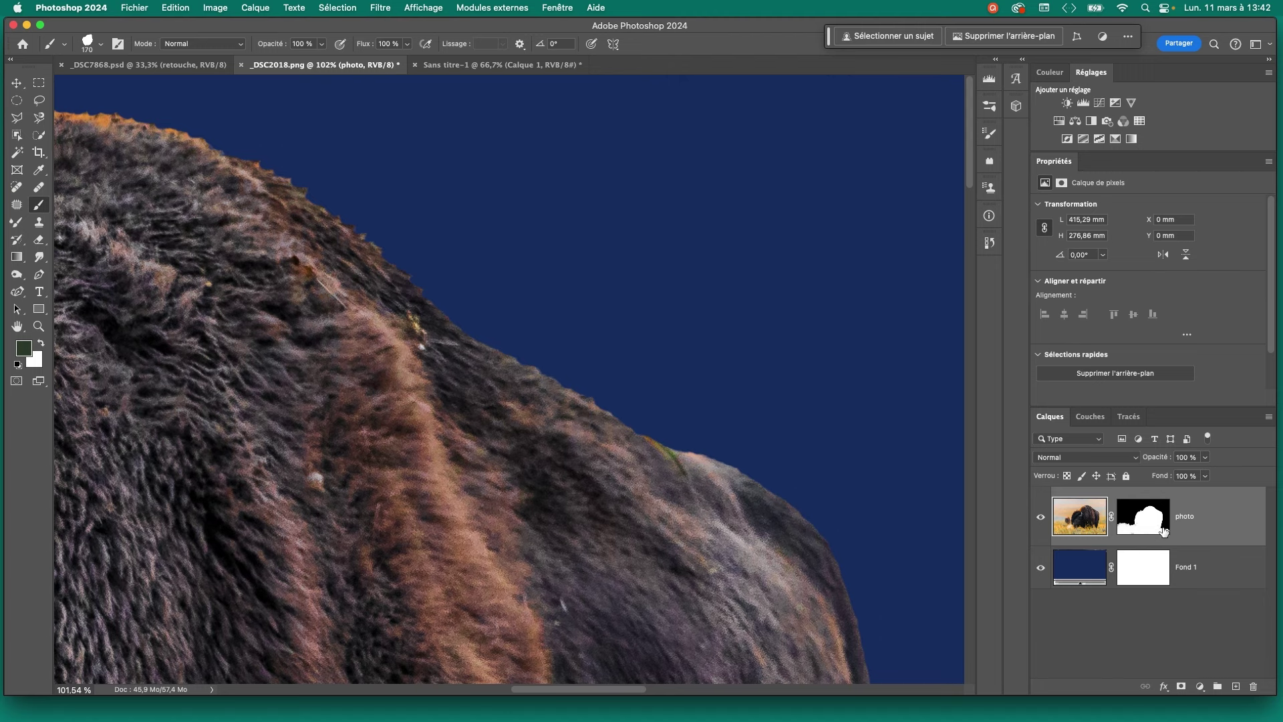
- Pan to the bison's flank, zoom out to the grass, and enlarge the mask properties panel
{"action": "key", "text": "space"}
{"action": "left_click_drag", "start_coordinate": [537, 445], "coordinate": [458, 209]}
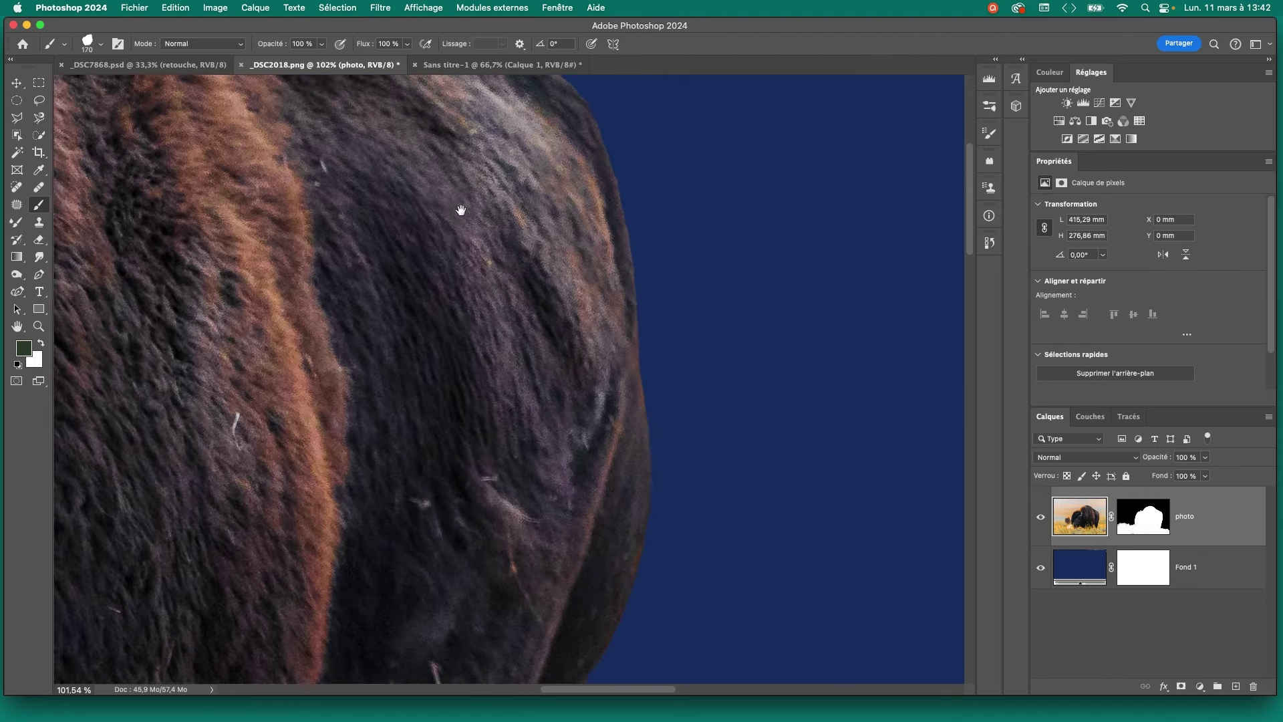
{"action": "left_click_drag", "start_coordinate": [415, 332], "coordinate": [527, 216]}
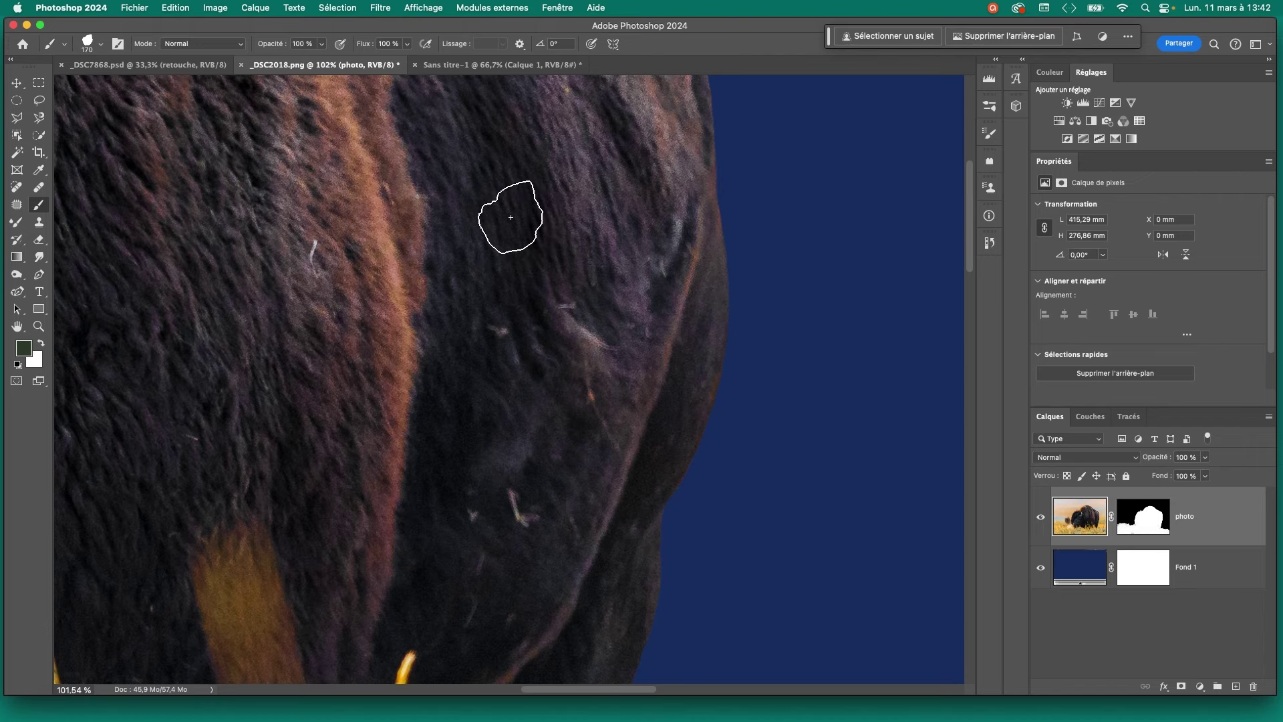
{"action": "key", "text": "z"}
{"action": "left_click_drag", "start_coordinate": [495, 260], "coordinate": [478, 252]}
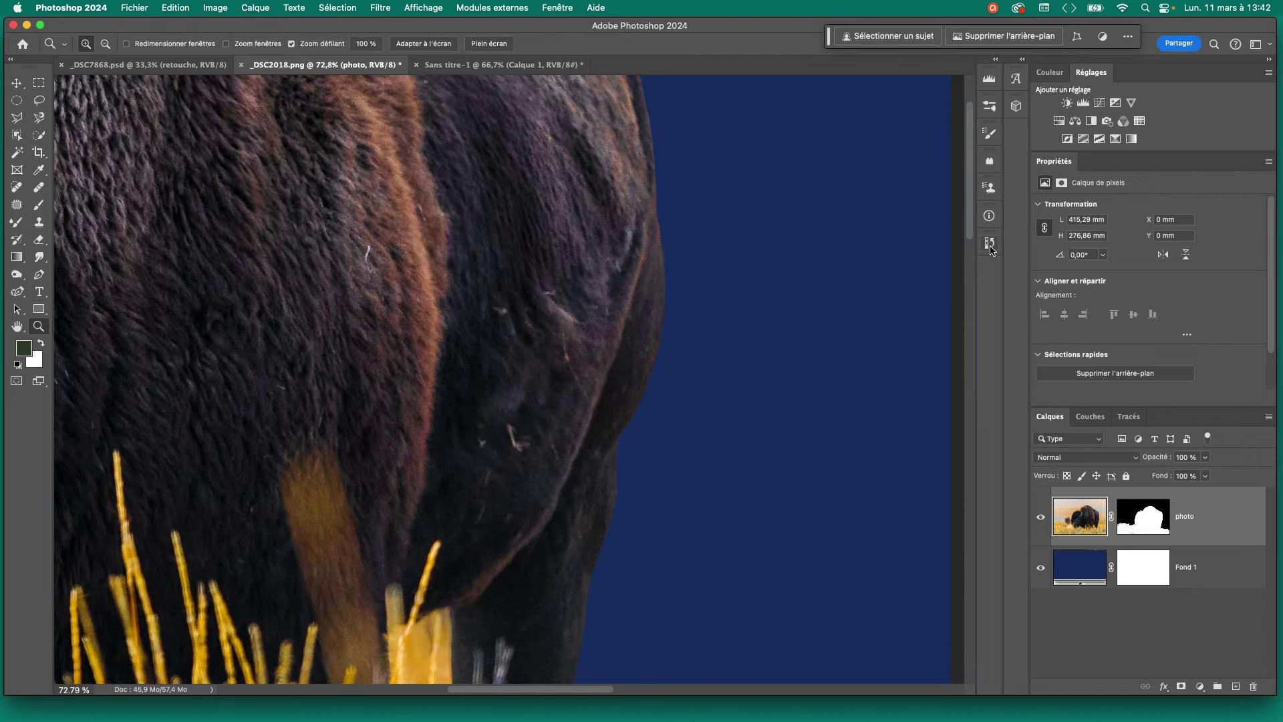
{"action": "left_click", "coordinate": [990, 244]}
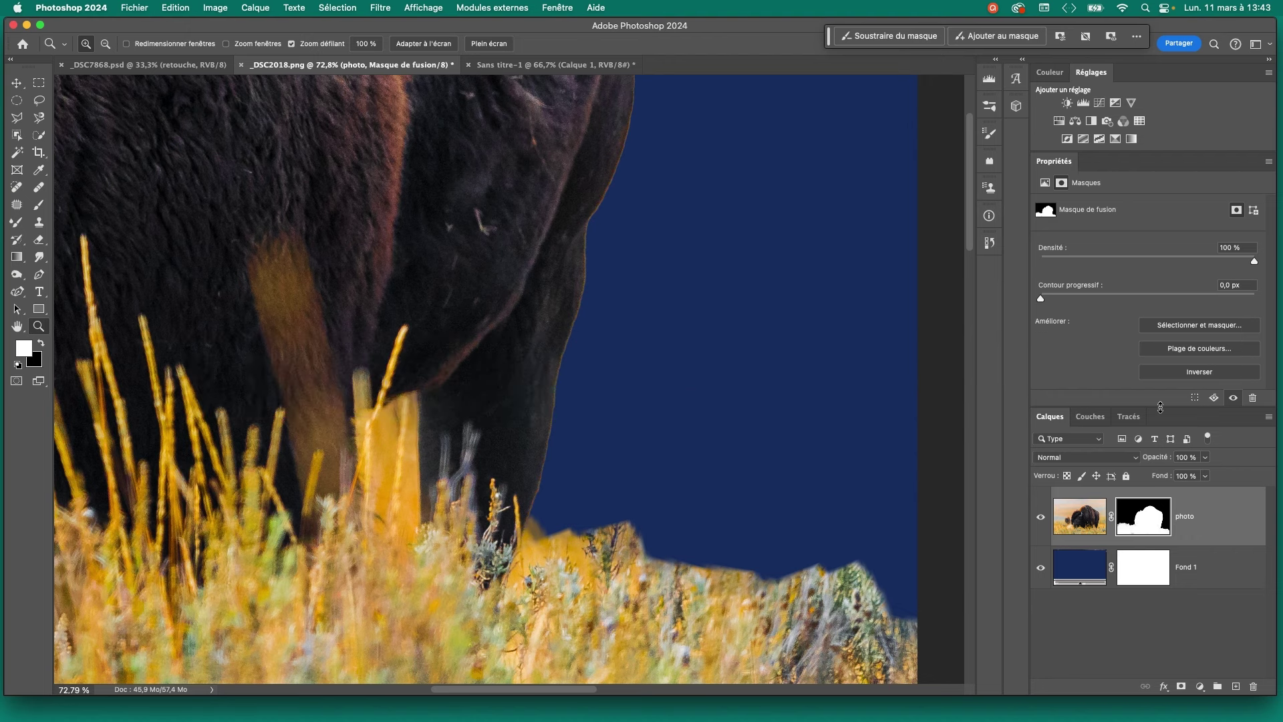
{"action": "left_click_drag", "start_coordinate": [1162, 406], "coordinate": [1166, 448]}
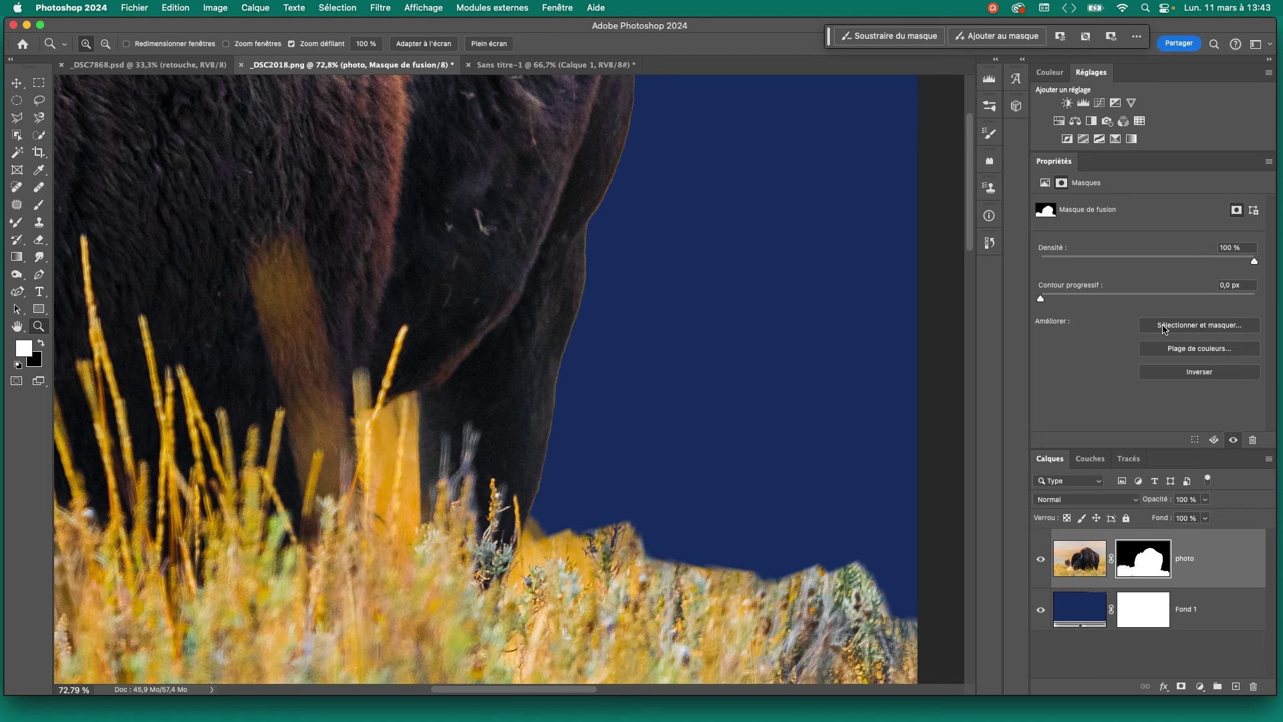
- Open Select and Mask on the layer mask and try Shift Edge at -28 % and -57 %
{"action": "left_click", "coordinate": [1207, 326]}
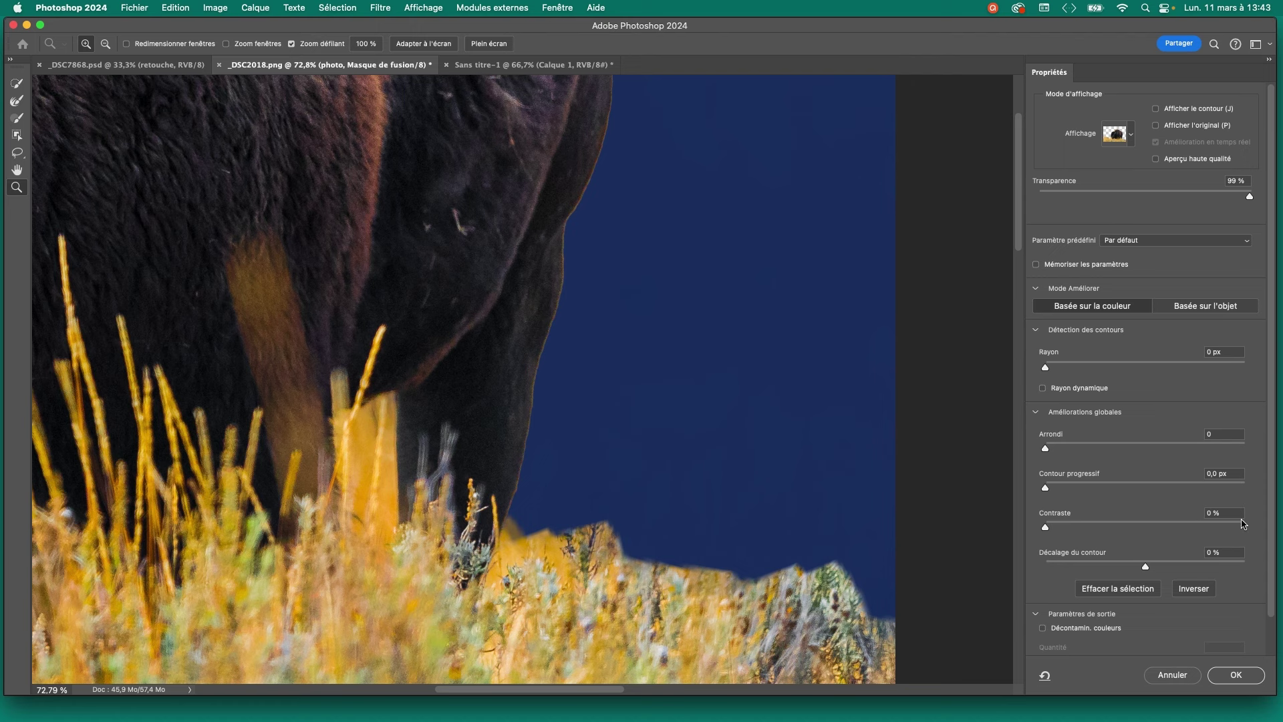
{"action": "scroll", "coordinate": [1270, 535], "scroll_direction": "down", "scroll_amount": 3}
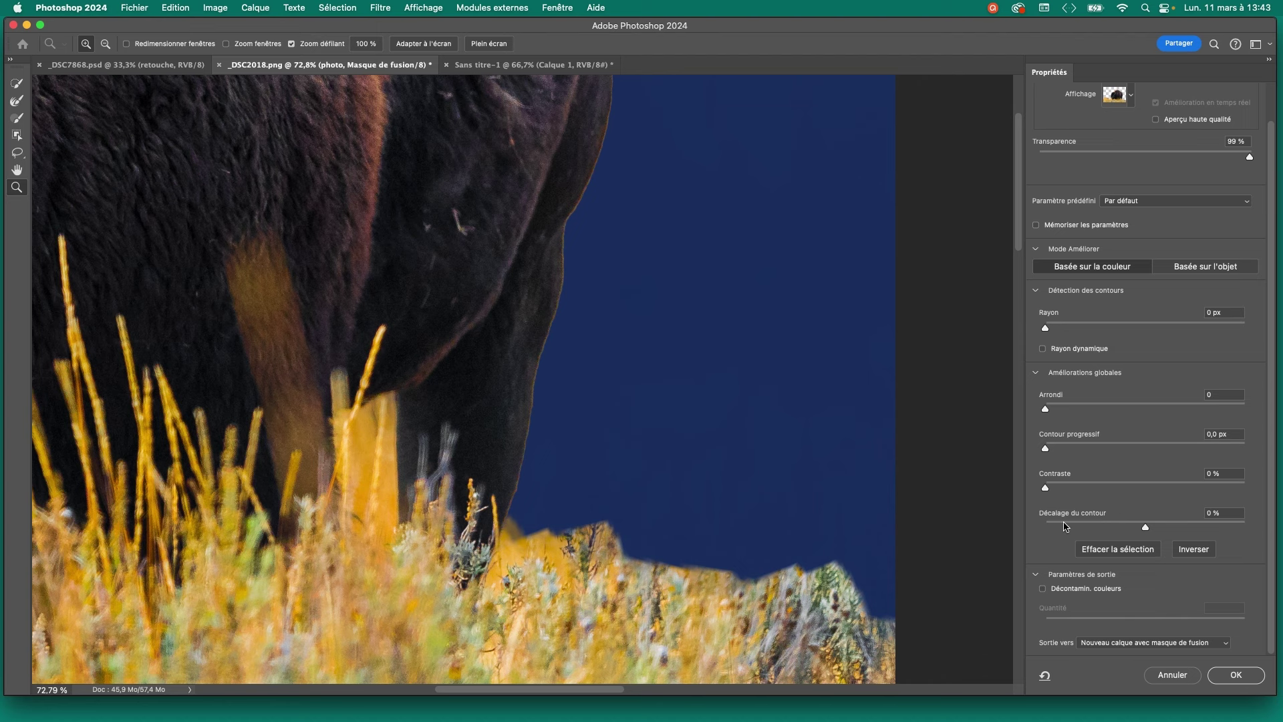
{"action": "left_click_drag", "start_coordinate": [1145, 526], "coordinate": [1118, 528]}
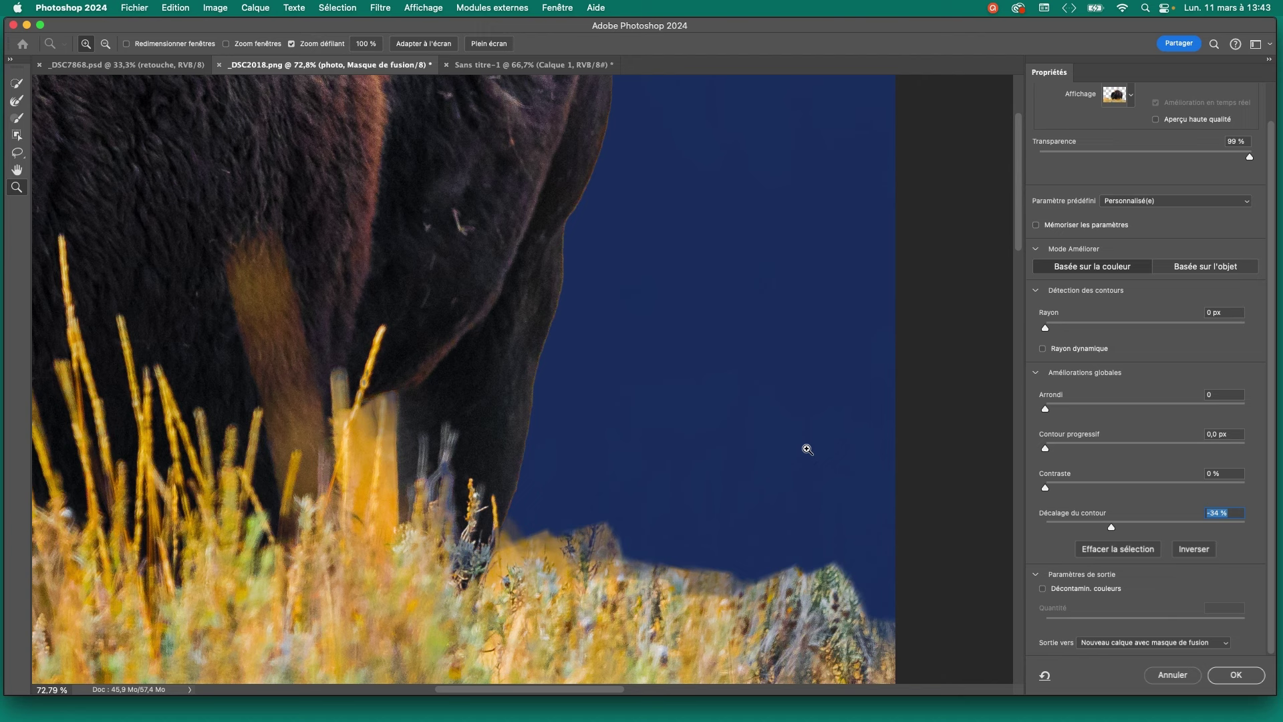
{"action": "left_click_drag", "start_coordinate": [1111, 531], "coordinate": [1090, 536]}
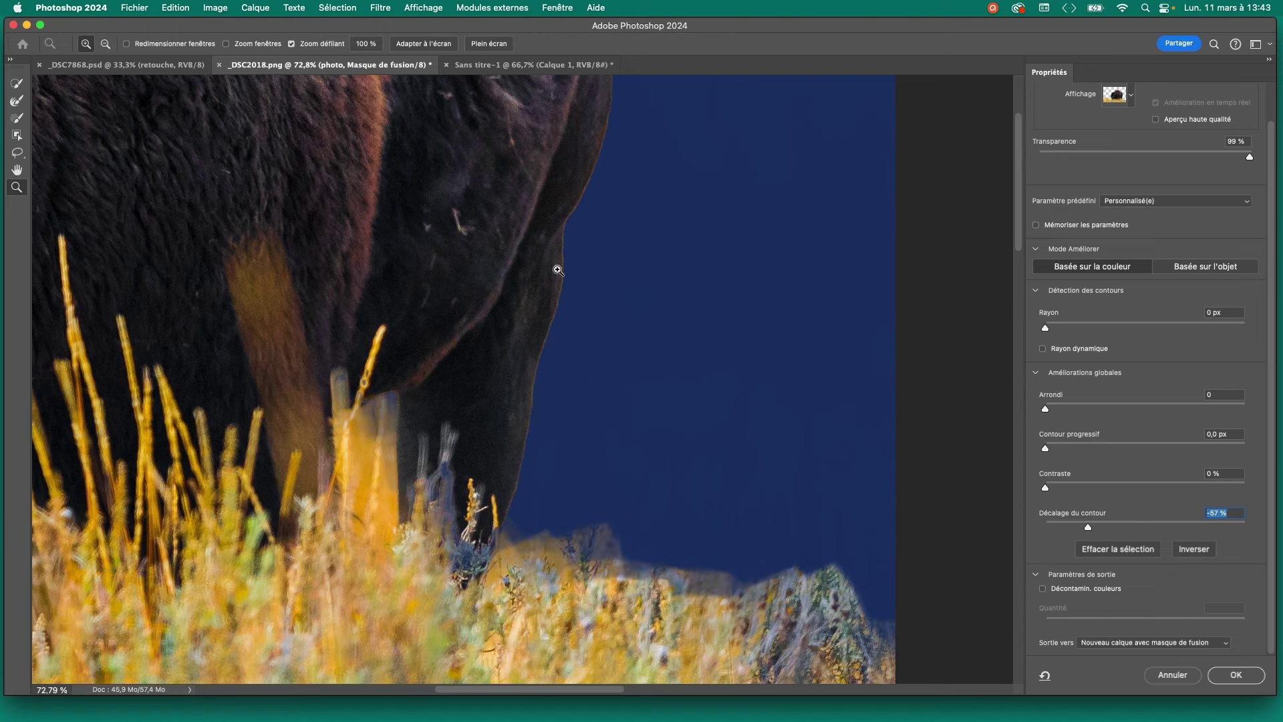
- Inspect the bison's back fur and chest edge, then reset Shift Edge to 0 %
{"action": "scroll", "coordinate": [593, 281], "scroll_direction": "up", "scroll_amount": 5}
{"action": "mouse_move", "coordinate": [570, 207]}
{"action": "left_mouse_down"}
{"action": "mouse_move", "coordinate": [647, 448]}
{"action": "mouse_move", "coordinate": [388, 363]}
{"action": "left_mouse_up"}
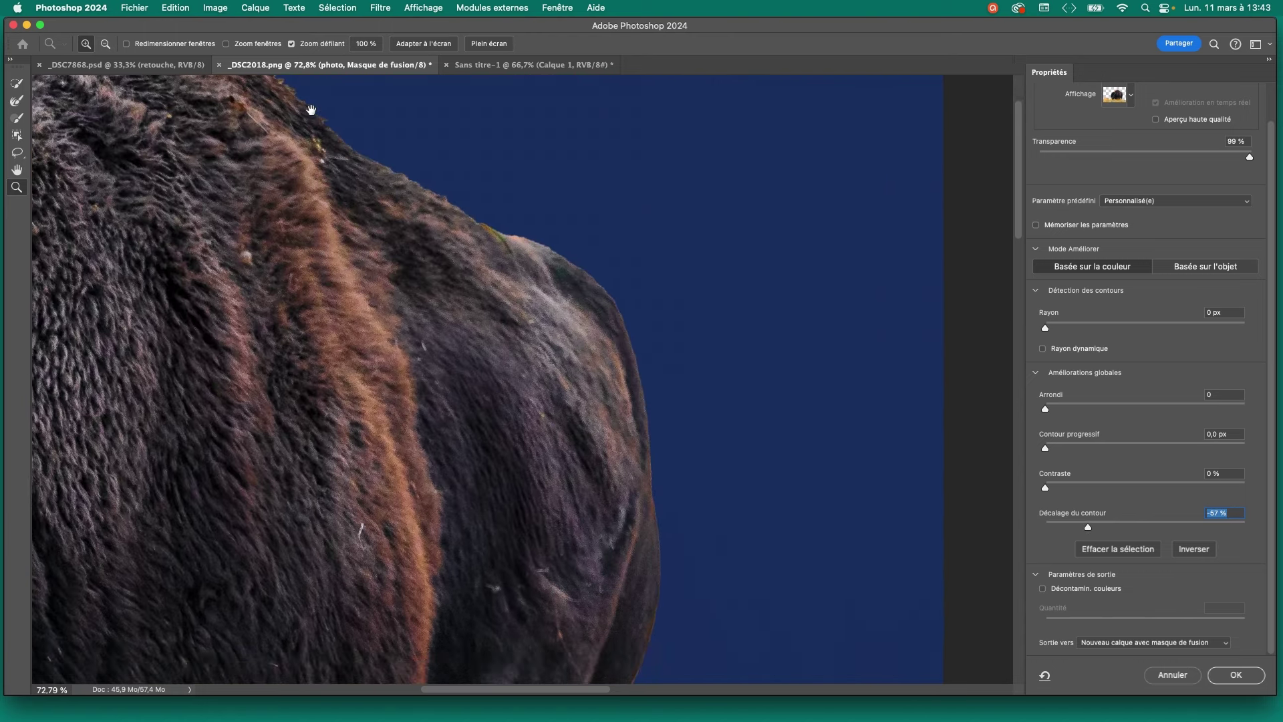
{"action": "scroll", "coordinate": [428, 211], "scroll_direction": "down", "scroll_amount": 5}
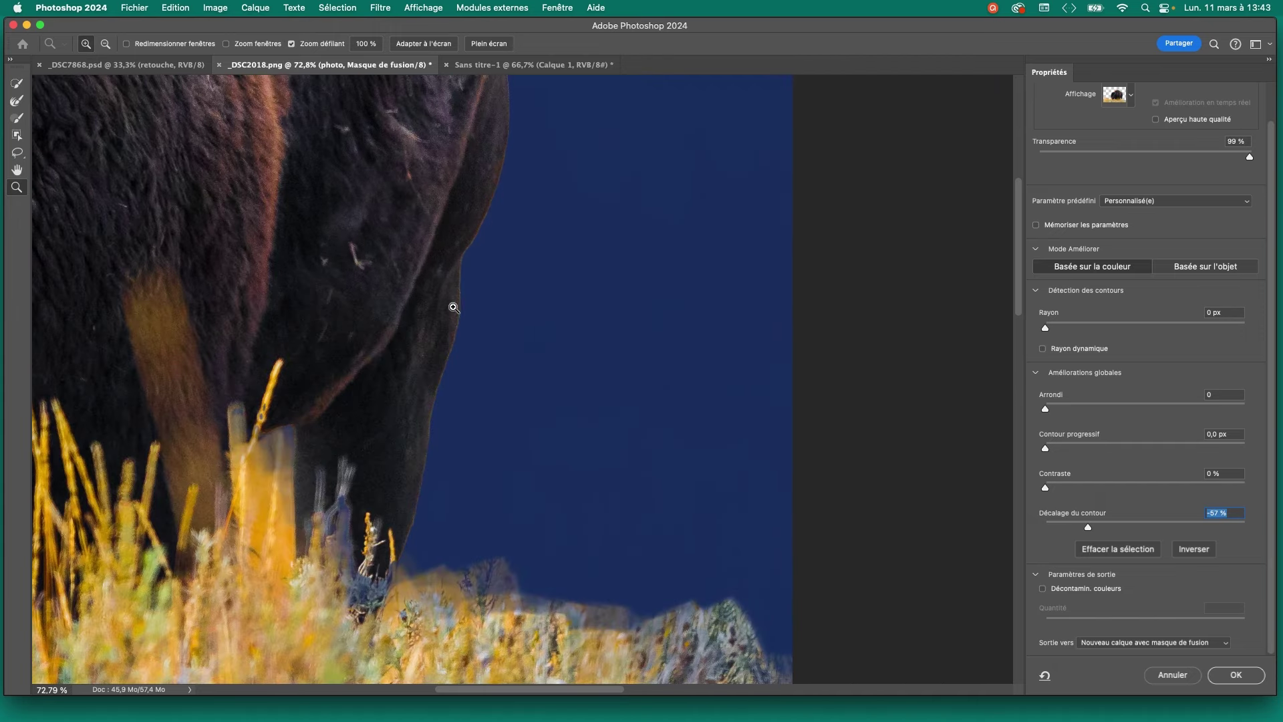
{"action": "scroll", "coordinate": [461, 295], "scroll_direction": "up", "scroll_amount": 3}
{"action": "scroll", "coordinate": [459, 375], "scroll_direction": "up", "scroll_amount": 2}
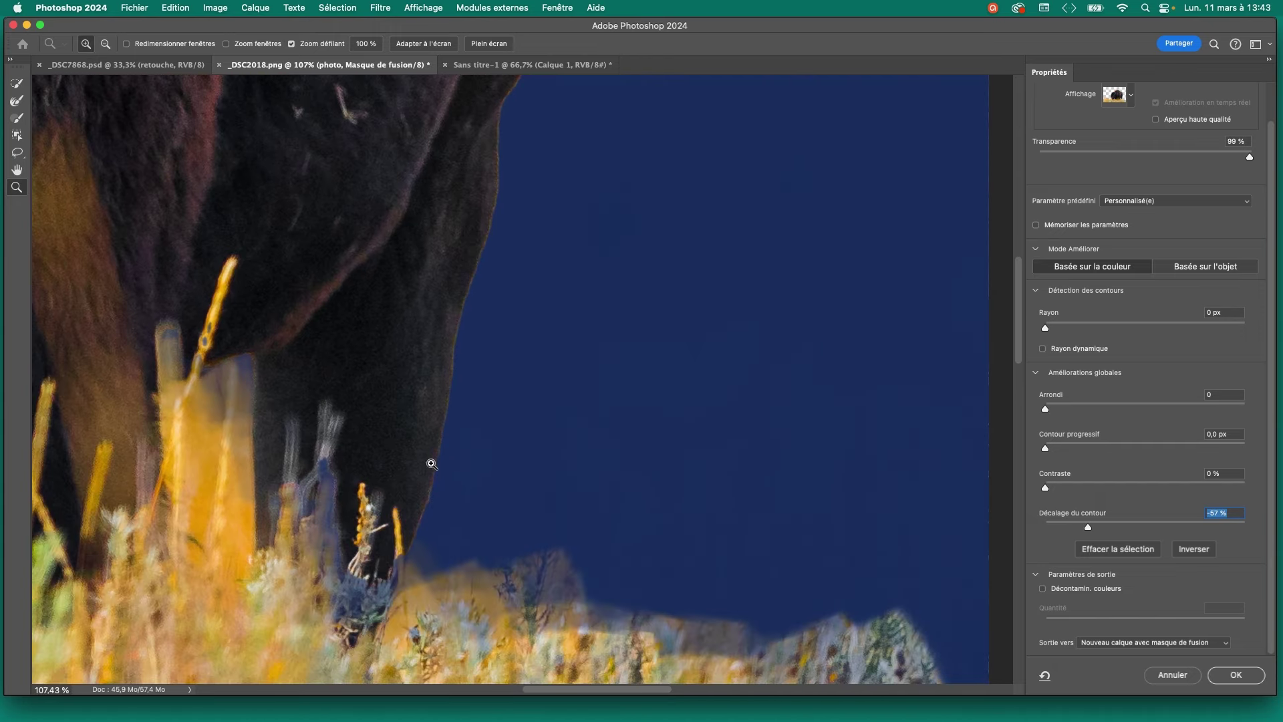
{"action": "scroll", "coordinate": [459, 363], "scroll_direction": "up", "scroll_amount": 3}
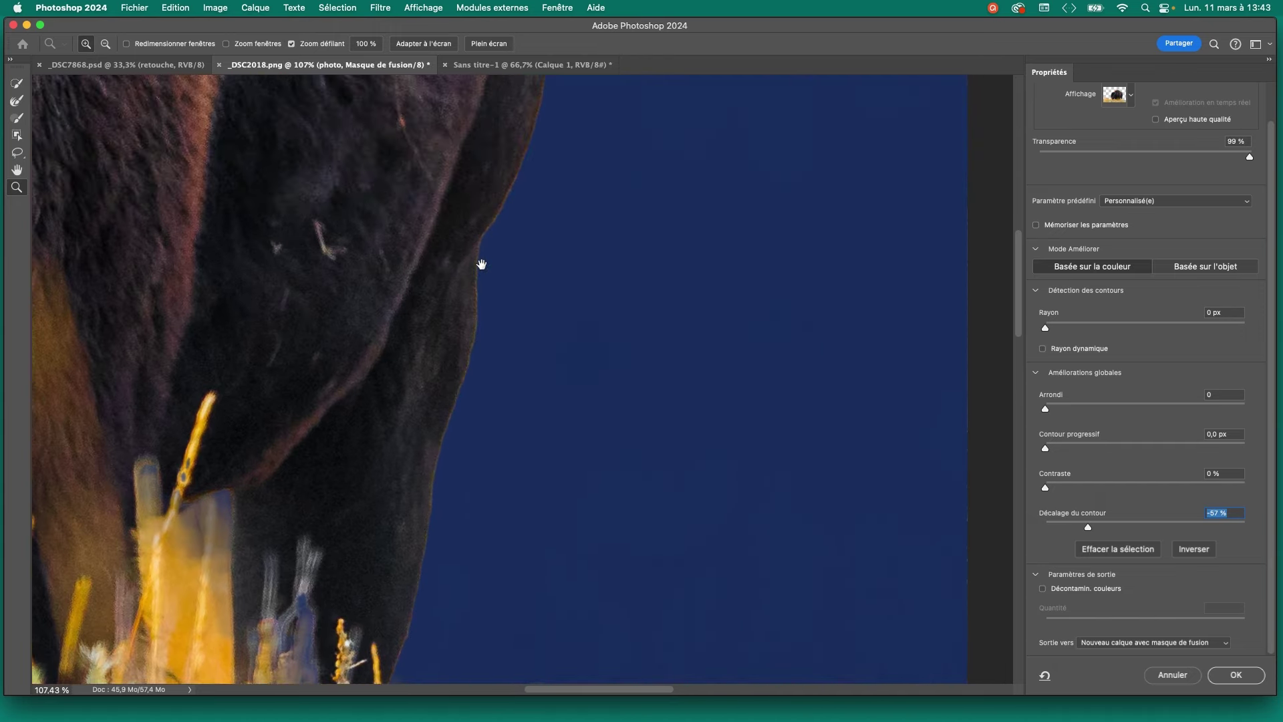
{"action": "scroll", "coordinate": [515, 200], "scroll_direction": "up", "scroll_amount": 3}
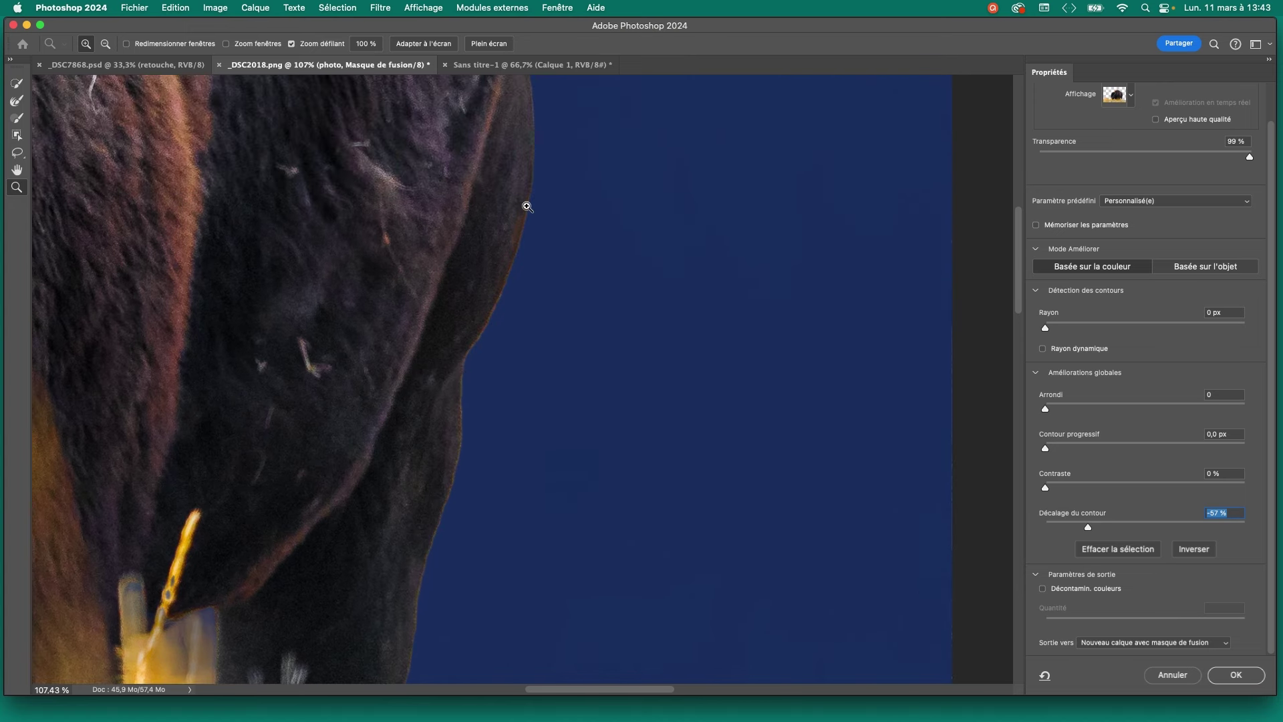
{"action": "left_click_drag", "start_coordinate": [473, 464], "coordinate": [545, 258]}
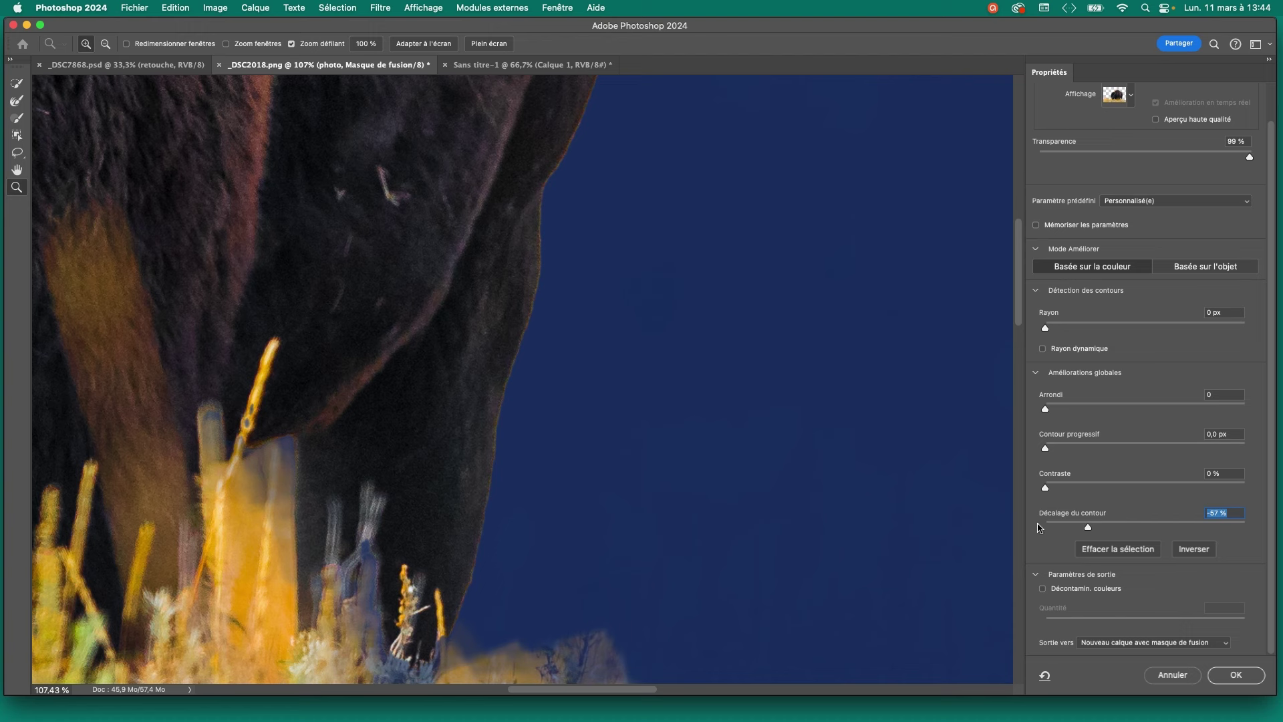
{"action": "type", "text": "0"}
{"action": "key", "text": "Return"}
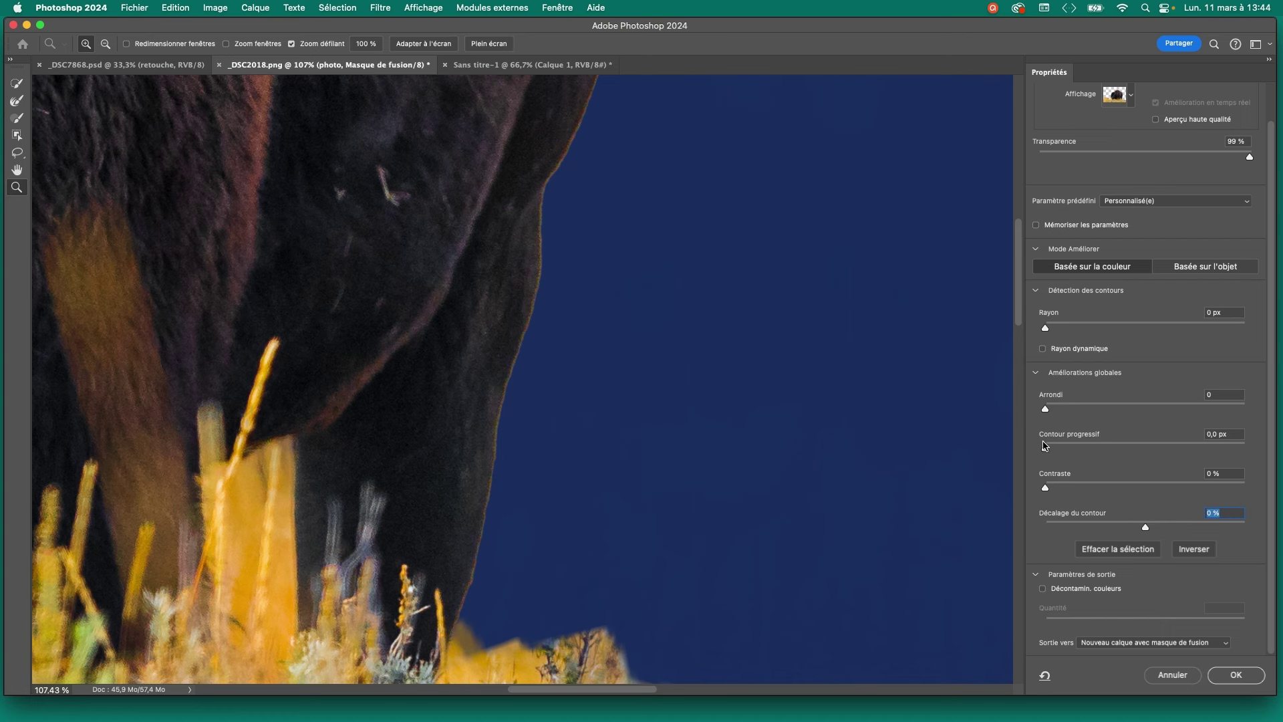
- Feather the edge to 3,7 px and switch the preview from Black & White to Onion Skin
{"action": "left_click_drag", "start_coordinate": [1054, 454], "coordinate": [1096, 454]}
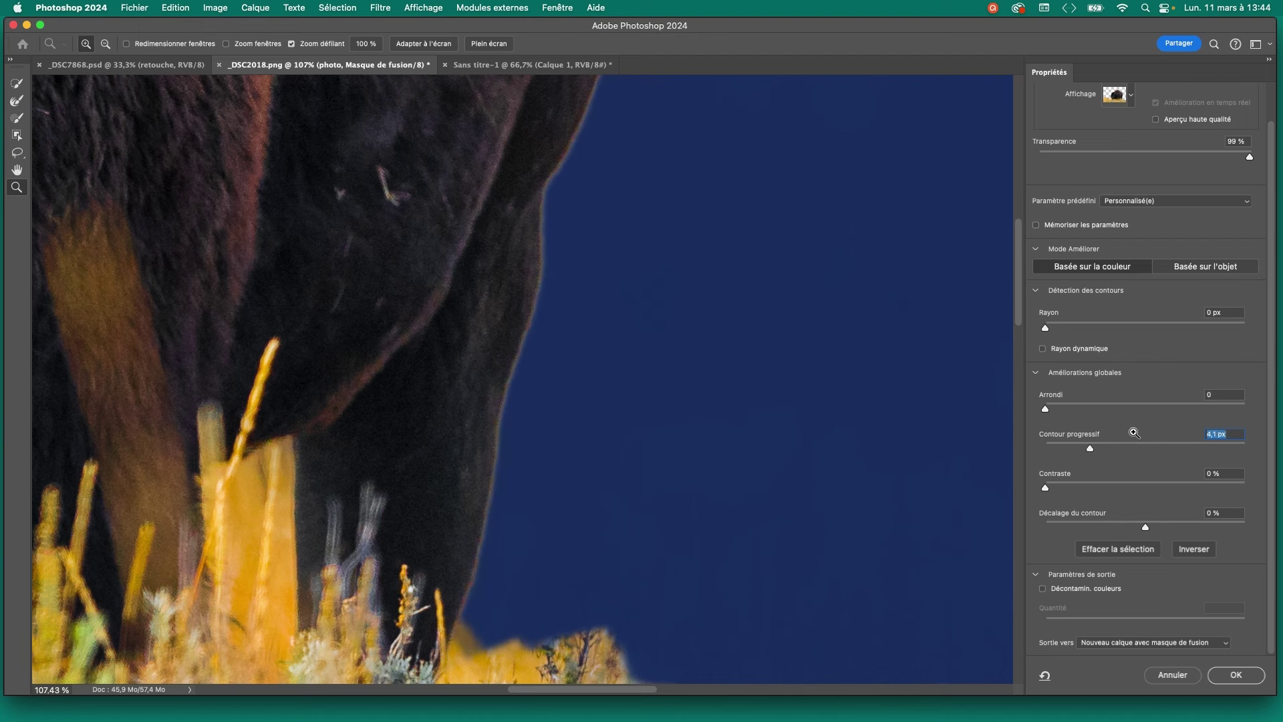
{"action": "left_click_drag", "start_coordinate": [1091, 454], "coordinate": [1086, 454]}
{"action": "left_click", "coordinate": [1133, 97]}
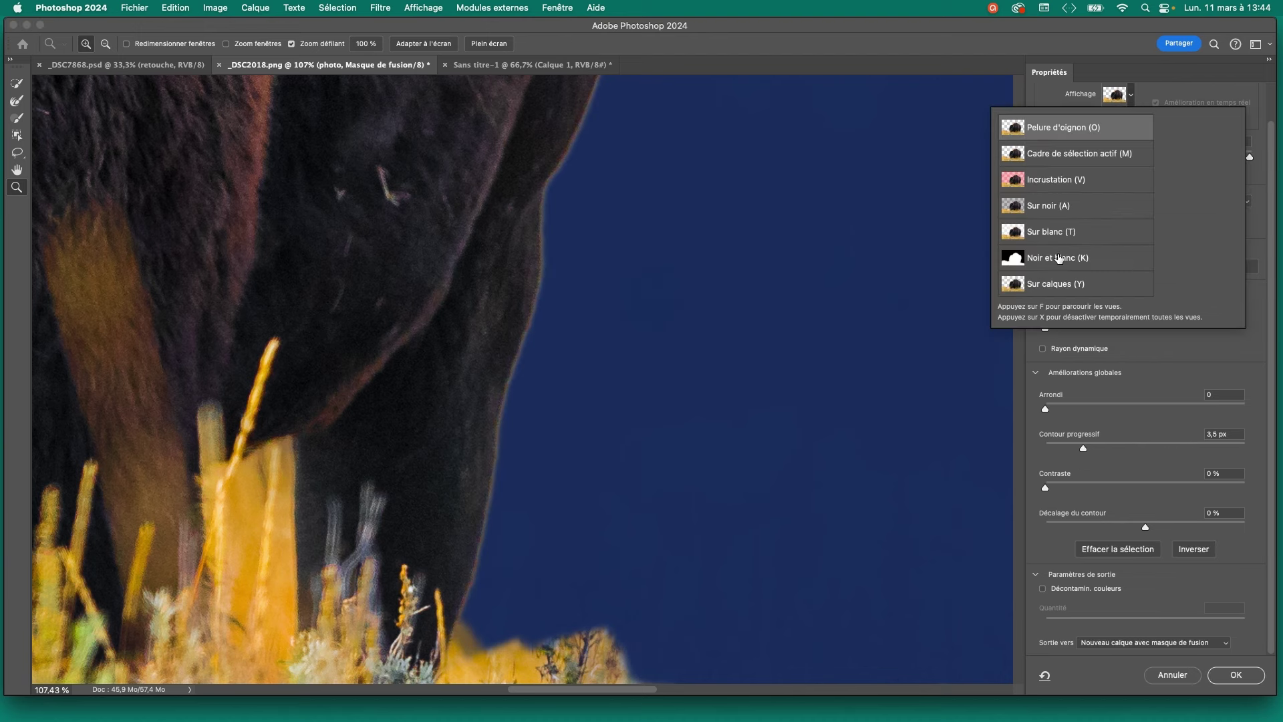
{"action": "left_click", "coordinate": [1059, 259]}
{"action": "left_click", "coordinate": [557, 348]}
{"action": "left_click_drag", "start_coordinate": [557, 348], "coordinate": [522, 347]}
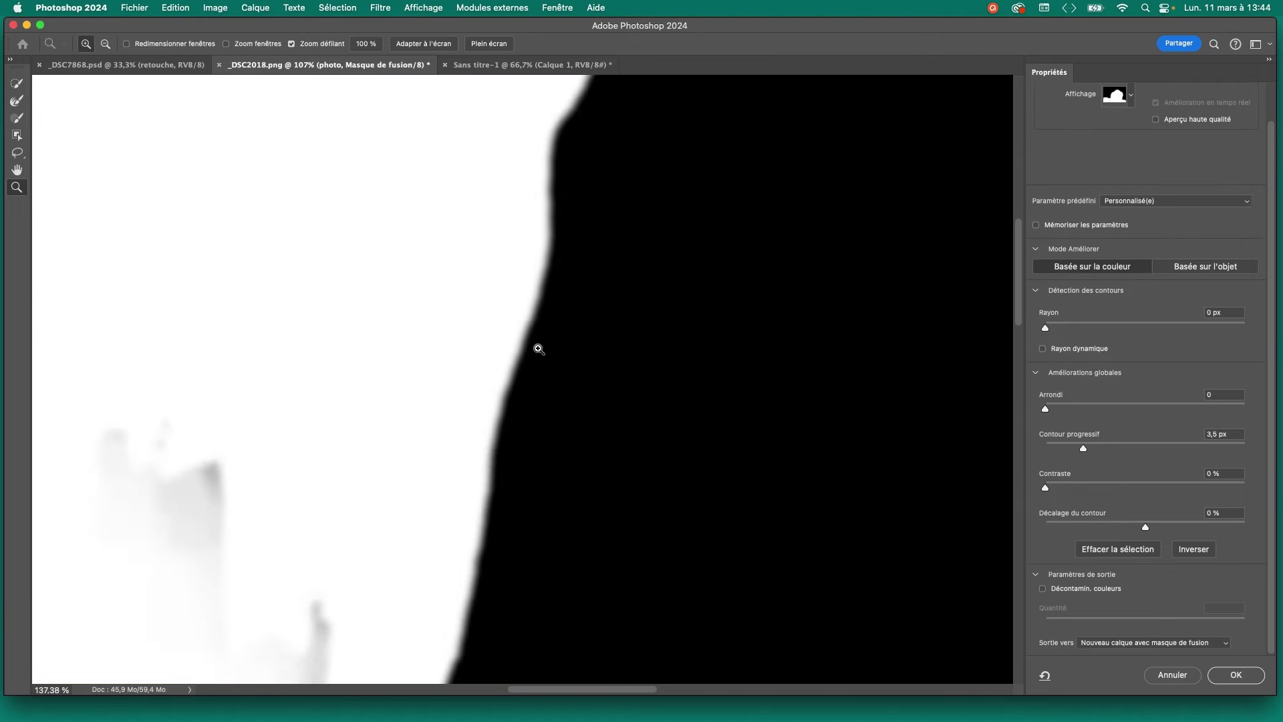
{"action": "left_click", "coordinate": [1132, 97]}
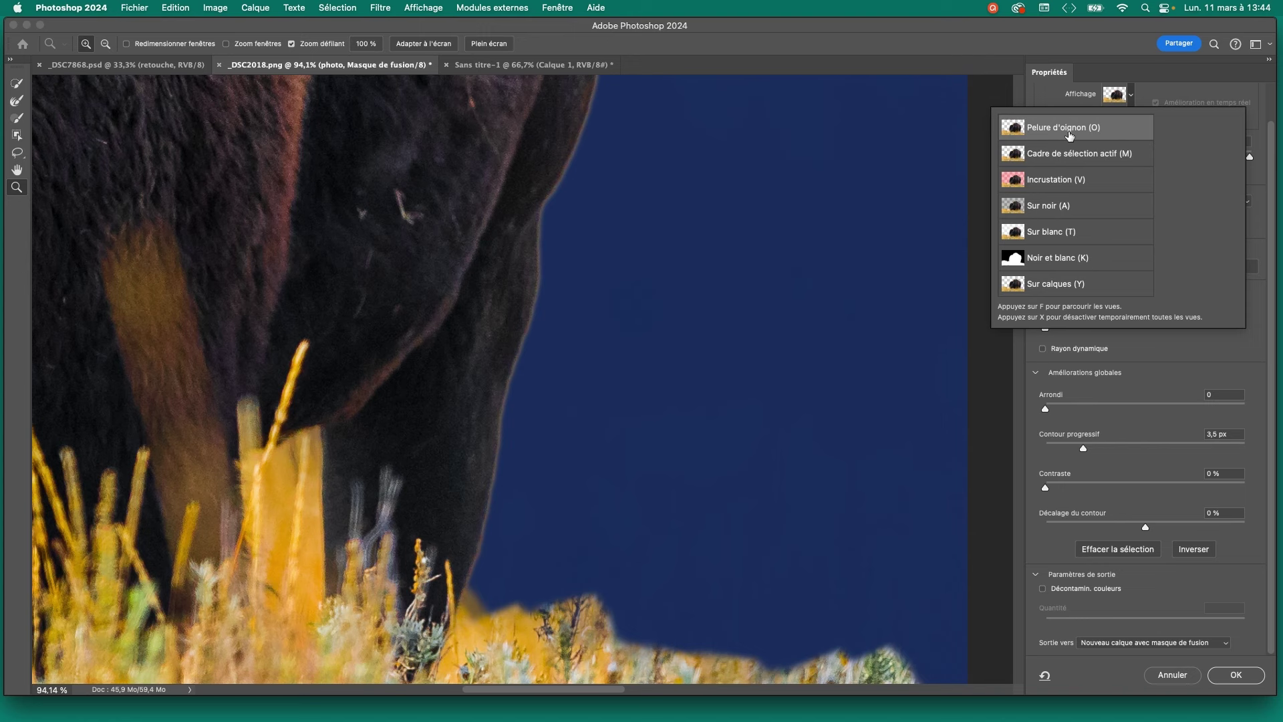
{"action": "left_click", "coordinate": [1070, 136]}
{"action": "left_click", "coordinate": [511, 388]}
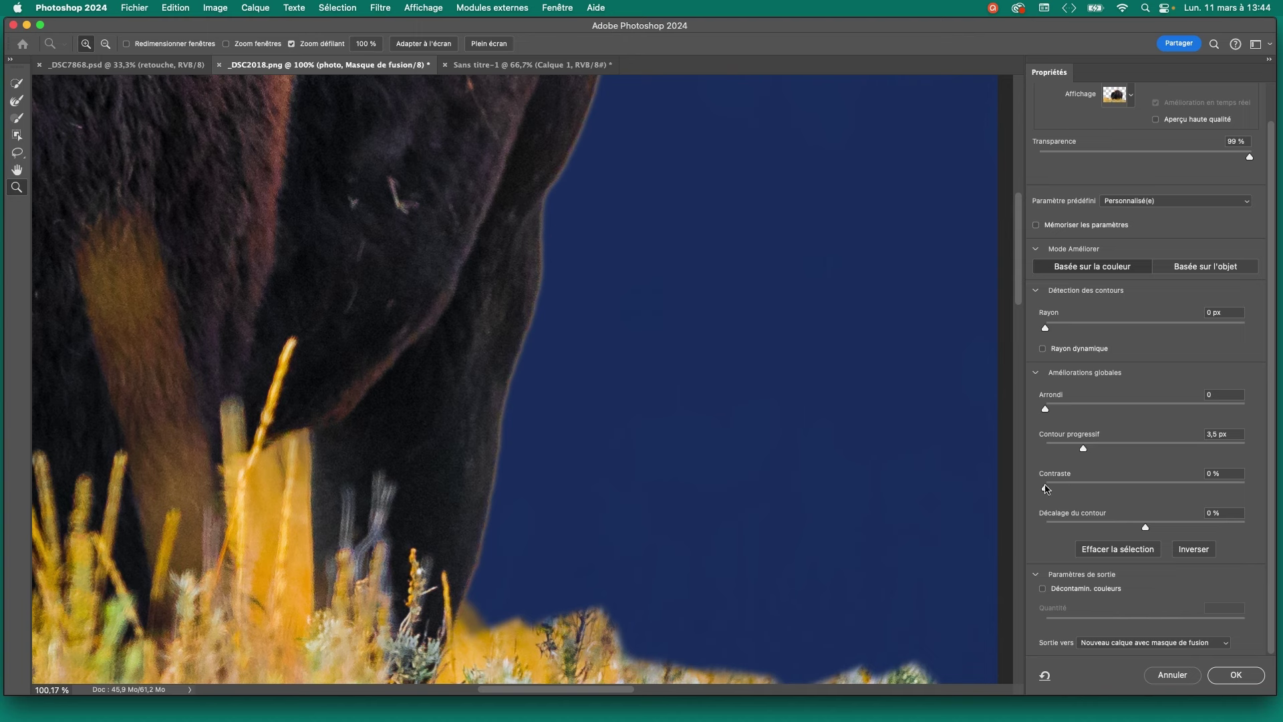
- Set edge contrast to about 51 %, feather to 3,7 px and Shift Edge to -31 %
{"action": "left_click_drag", "start_coordinate": [1060, 487], "coordinate": [1167, 488]}
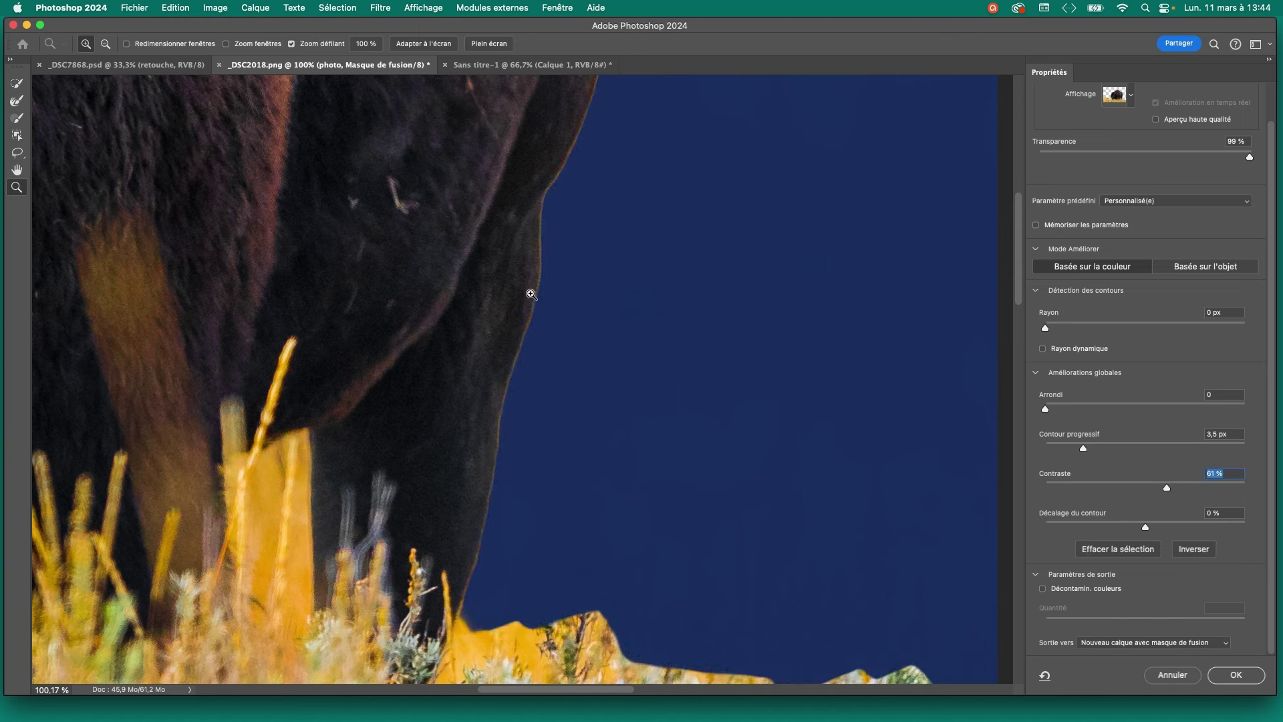
{"action": "key", "text": "shift+Tab"}
{"action": "left_click_drag", "start_coordinate": [1149, 487], "coordinate": [1136, 489]}
{"action": "key", "text": "Down"}
{"action": "key", "text": "Down"}
{"action": "key", "text": "Tab"}
{"action": "key", "text": "Up"}
{"action": "key", "text": "Up"}
{"action": "key", "text": "Up"}
{"action": "left_click_drag", "start_coordinate": [1140, 535], "coordinate": [1123, 527]}
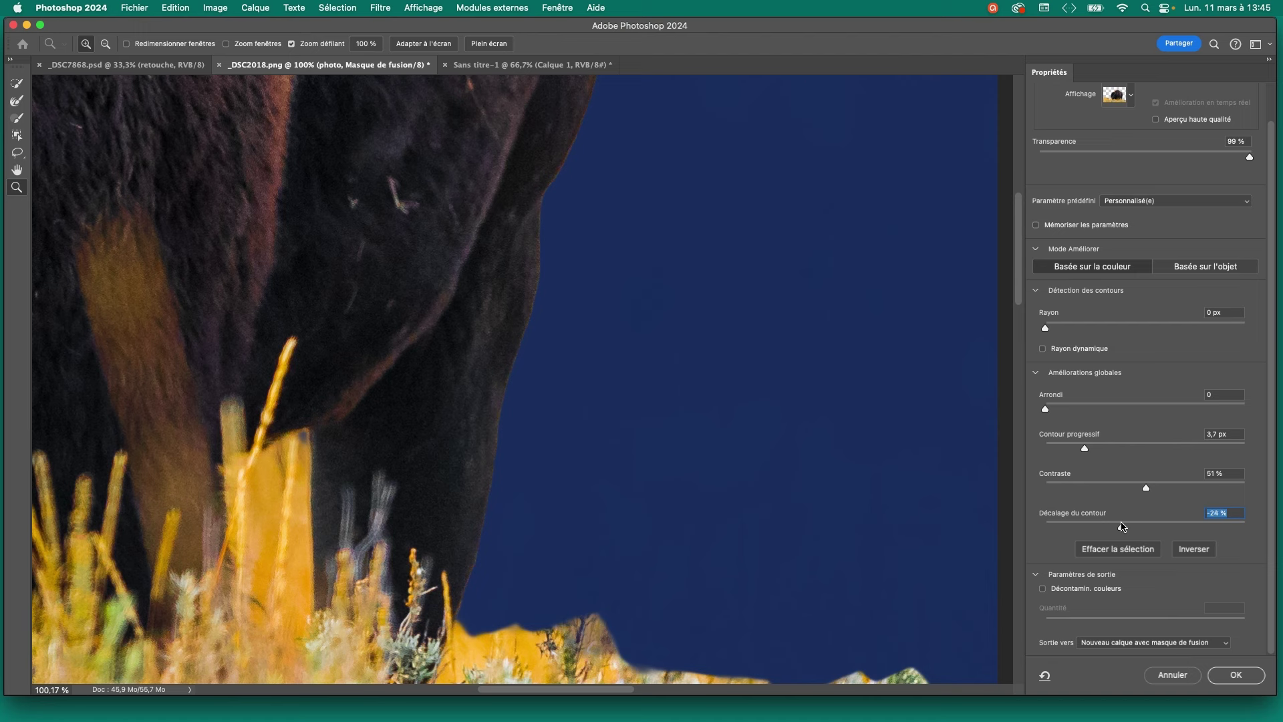
{"action": "left_click_drag", "start_coordinate": [1117, 526], "coordinate": [1115, 527]}
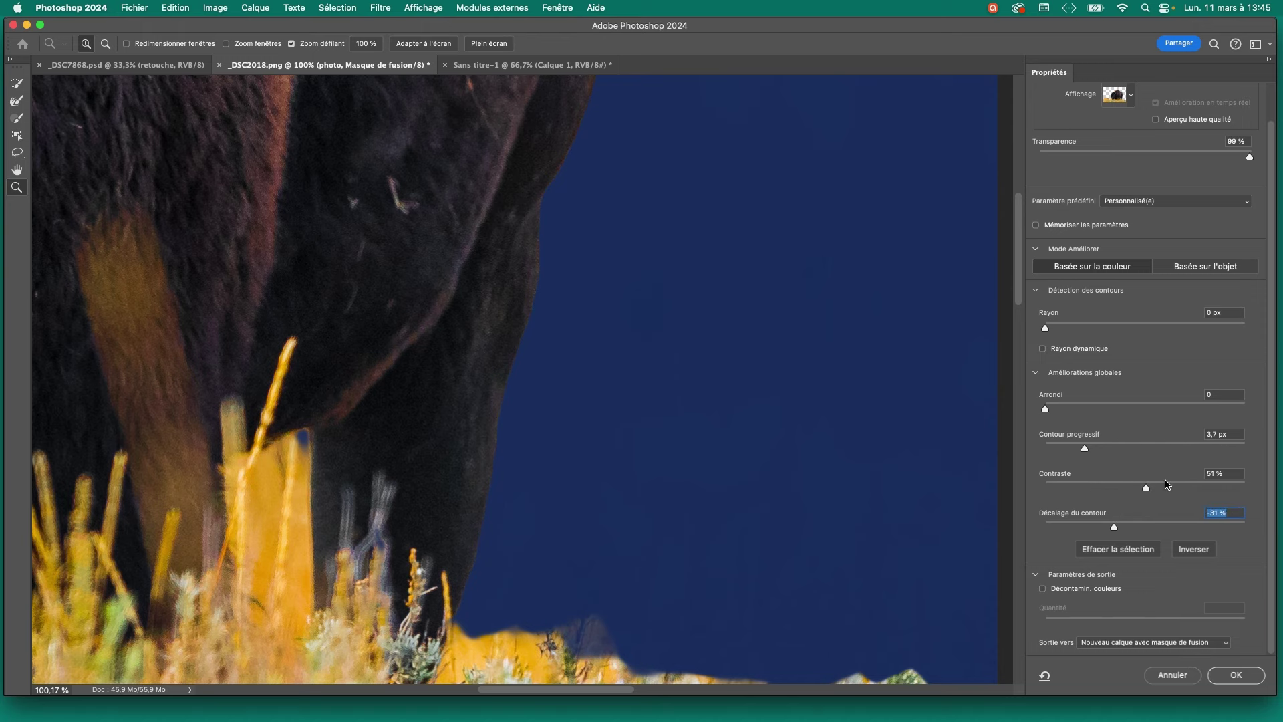
- Inspect the flank and back edges and lower the contrast to 34 %
{"action": "left_click_drag", "start_coordinate": [659, 316], "coordinate": [659, 453]}
{"action": "mouse_move", "coordinate": [664, 243]}
{"action": "left_mouse_down"}
{"action": "mouse_move", "coordinate": [676, 402]}
{"action": "mouse_move", "coordinate": [699, 387]}
{"action": "left_mouse_up"}
{"action": "mouse_move", "coordinate": [590, 275]}
{"action": "left_mouse_down"}
{"action": "mouse_move", "coordinate": [544, 304]}
{"action": "mouse_move", "coordinate": [669, 407]}
{"action": "mouse_move", "coordinate": [610, 375]}
{"action": "mouse_move", "coordinate": [492, 399]}
{"action": "left_mouse_up"}
{"action": "mouse_move", "coordinate": [679, 458]}
{"action": "left_mouse_down"}
{"action": "mouse_move", "coordinate": [676, 504]}
{"action": "mouse_move", "coordinate": [622, 289]}
{"action": "left_mouse_up"}
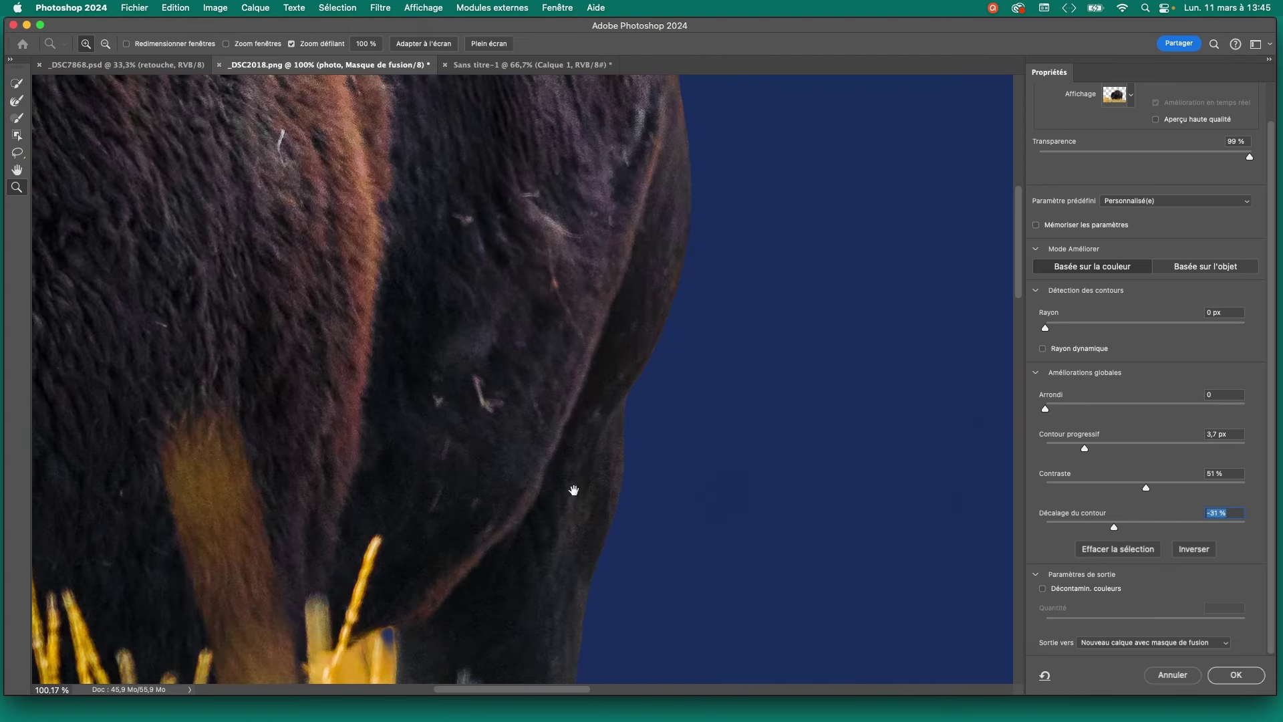
{"action": "scroll", "coordinate": [574, 490], "scroll_direction": "down", "scroll_amount": 8}
{"action": "scroll", "coordinate": [558, 464], "scroll_direction": "down", "scroll_amount": 3}
{"action": "left_click_drag", "start_coordinate": [1146, 489], "coordinate": [1116, 488]}
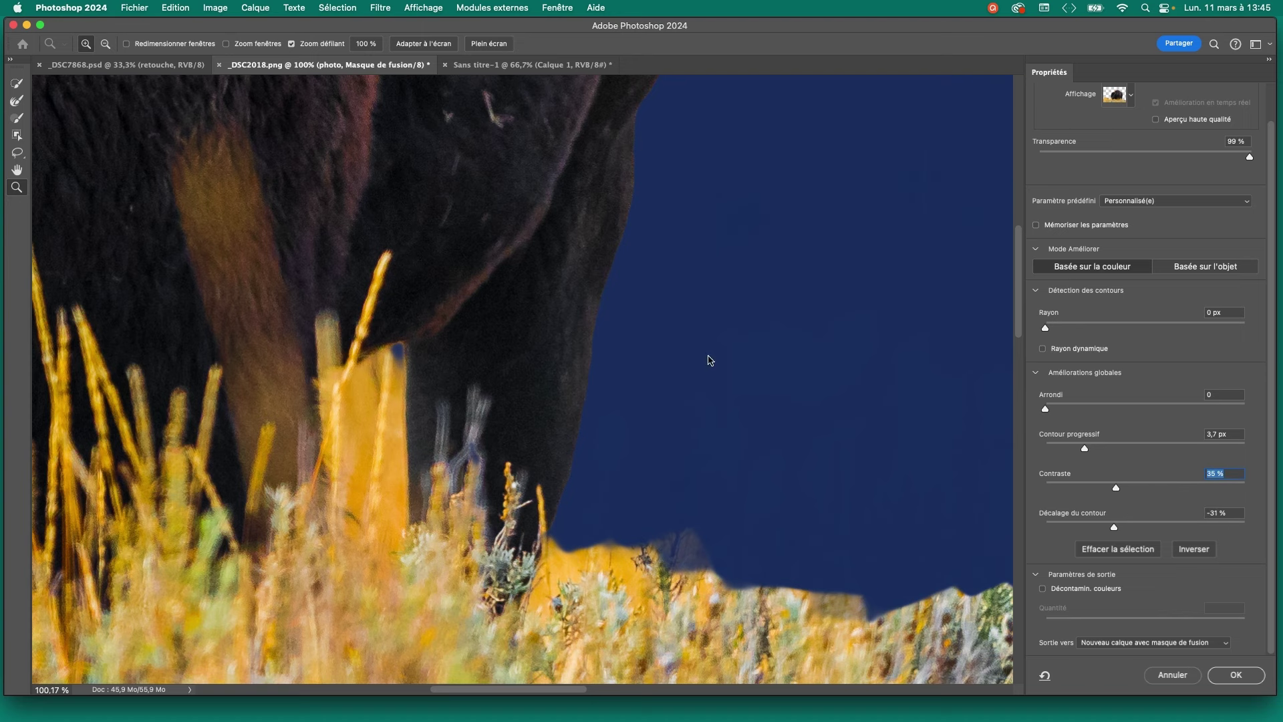
{"action": "scroll", "coordinate": [668, 301], "scroll_direction": "up", "scroll_amount": 2}
{"action": "scroll", "coordinate": [648, 201], "scroll_direction": "up", "scroll_amount": 2}
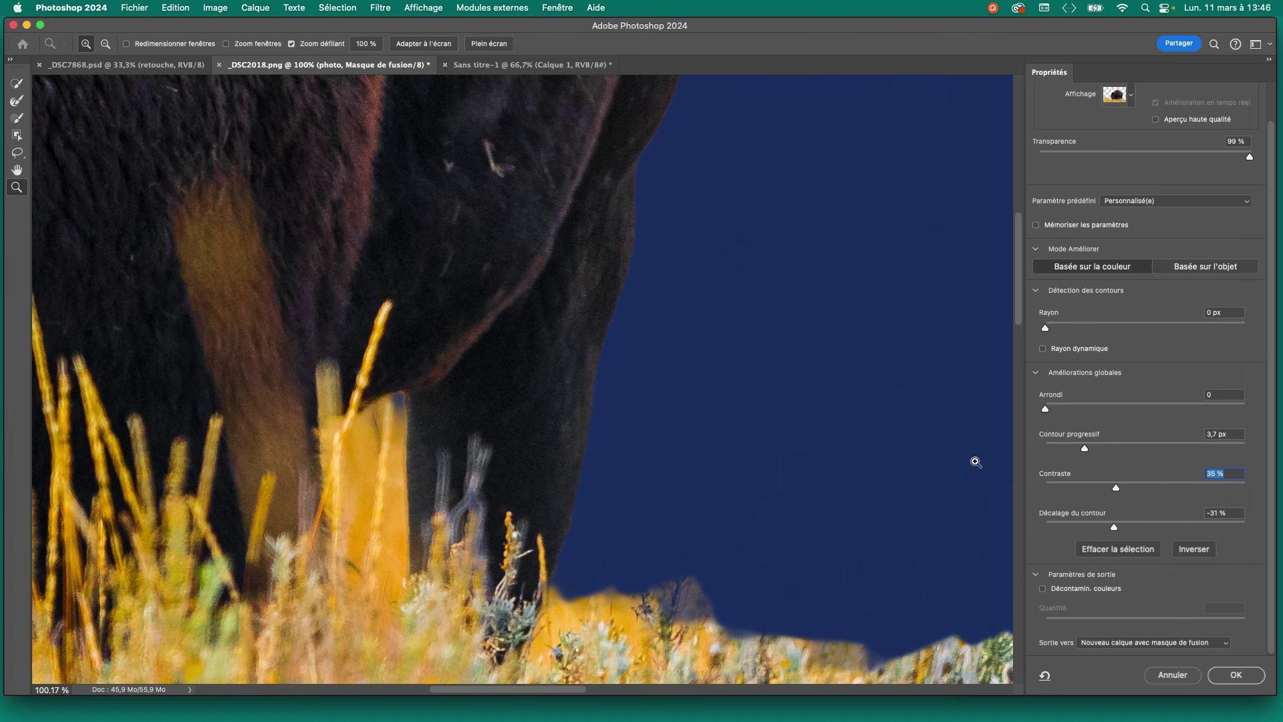
{"action": "left_click_drag", "start_coordinate": [1115, 490], "coordinate": [1113, 490]}
- Soften the feather to 3,2 px and review the flank edge
{"action": "left_click_drag", "start_coordinate": [1082, 447], "coordinate": [1080, 448]}
{"action": "left_click_drag", "start_coordinate": [662, 220], "coordinate": [642, 481]}
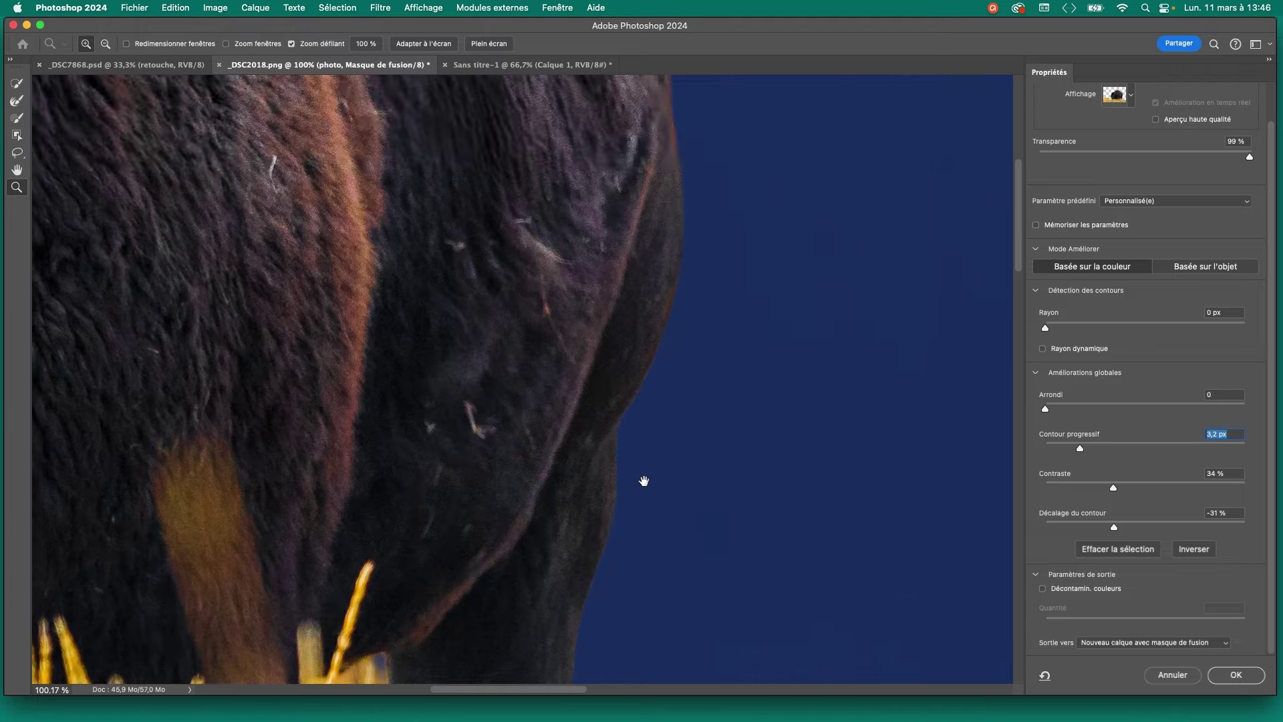
{"action": "left_click_drag", "start_coordinate": [688, 201], "coordinate": [702, 387]}
{"action": "mouse_move", "coordinate": [564, 187]}
{"action": "left_mouse_down"}
{"action": "mouse_move", "coordinate": [614, 374]}
{"action": "mouse_move", "coordinate": [533, 294]}
{"action": "left_mouse_up"}
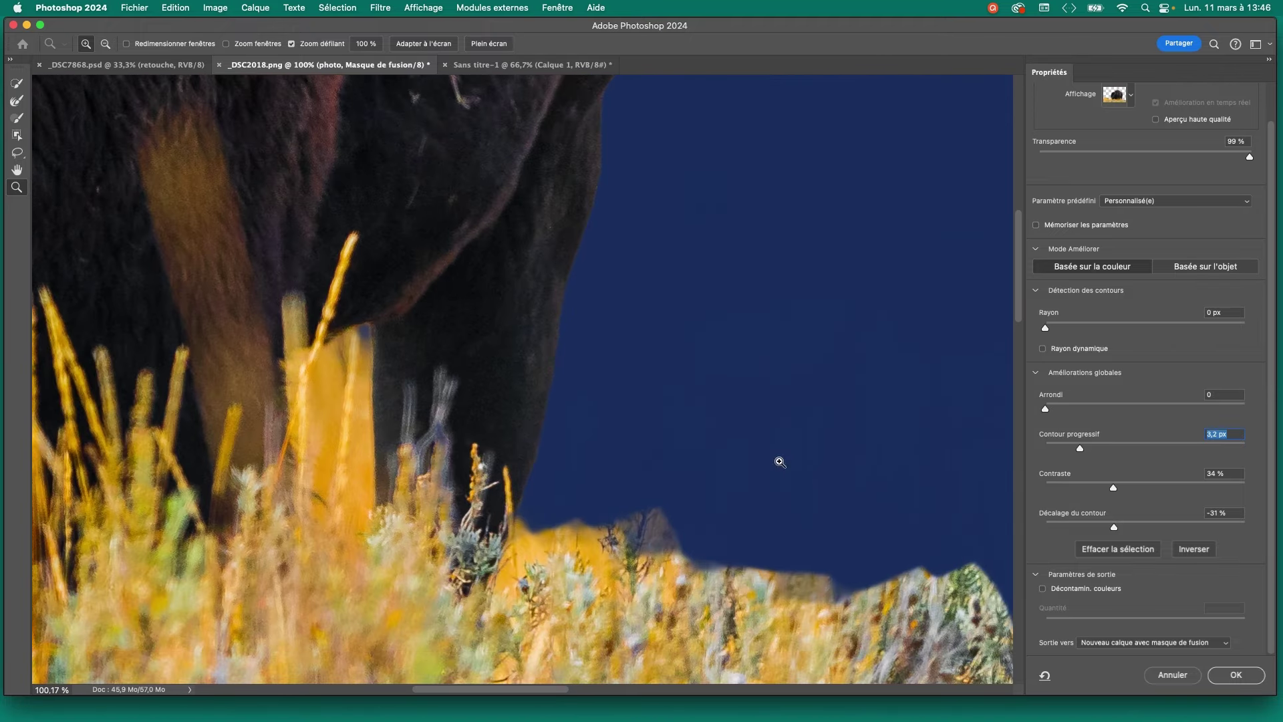
- Output the refined mask as a new masked layer and compare it with the original
{"action": "left_click", "coordinate": [1236, 676]}
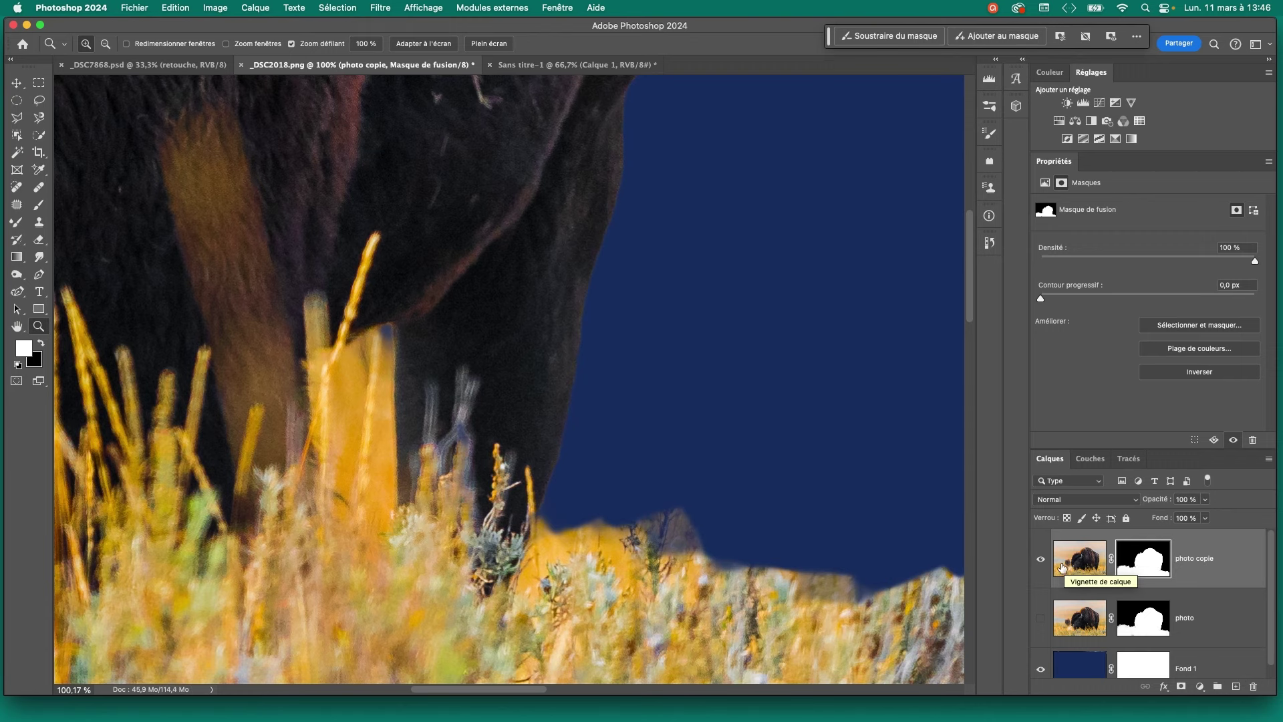
{"action": "left_click", "coordinate": [1041, 559]}
{"action": "left_click", "coordinate": [1040, 616]}
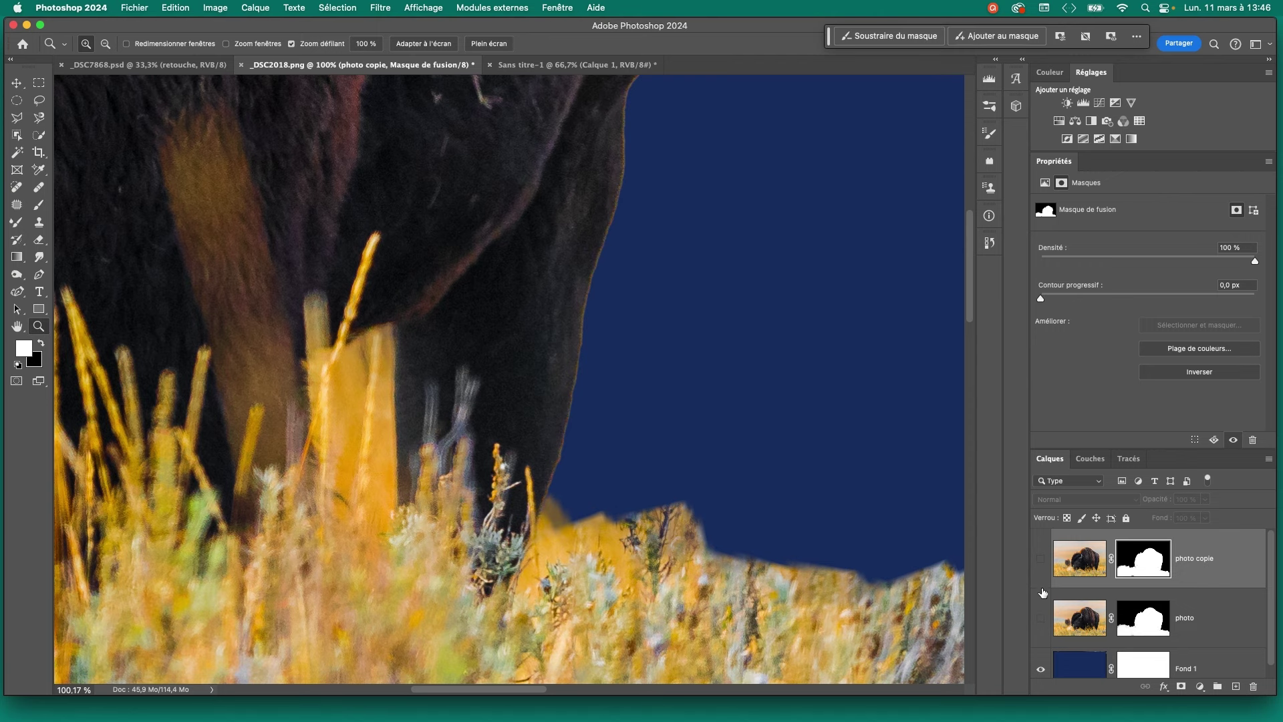
{"action": "left_click", "coordinate": [1041, 558]}
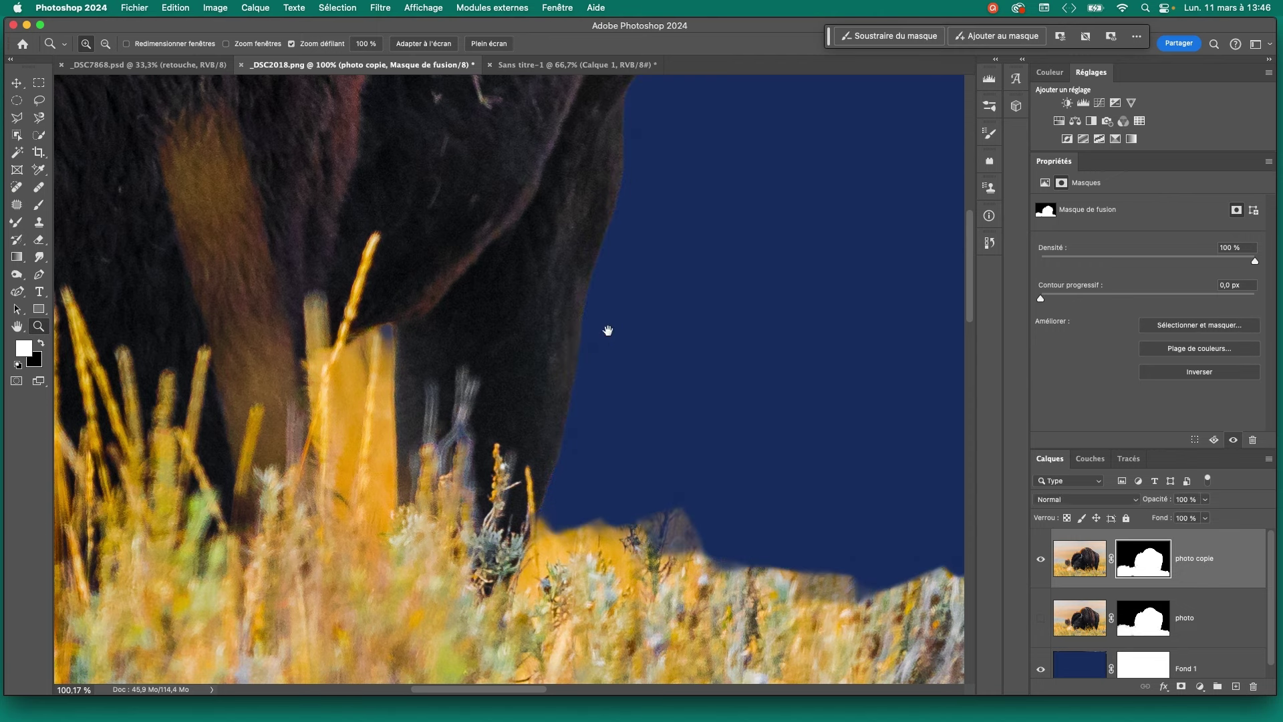
- Delete the 'photo copie' layer, keeping the masked photo above the navy fill
{"action": "scroll", "coordinate": [630, 267], "scroll_direction": "up", "scroll_amount": 4}
{"action": "scroll", "coordinate": [632, 368], "scroll_direction": "up", "scroll_amount": 3}
{"action": "scroll", "coordinate": [676, 433], "scroll_direction": "up", "scroll_amount": 3}
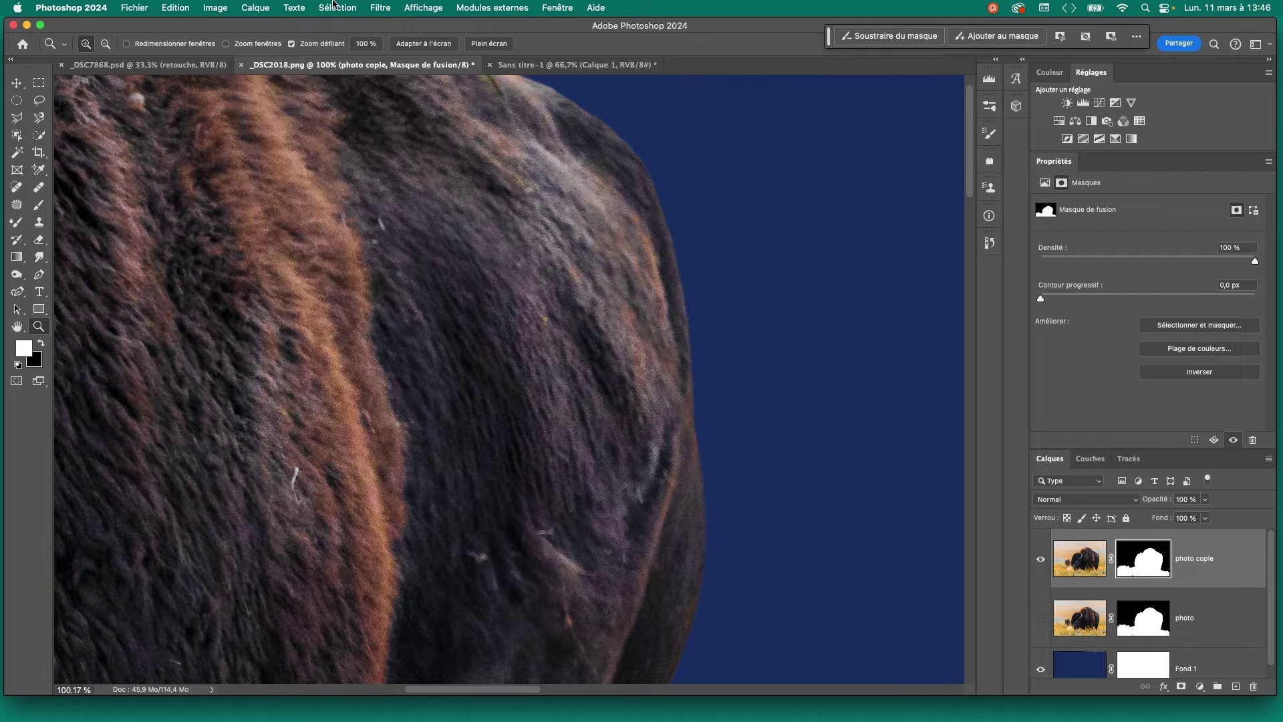
{"action": "left_click", "coordinate": [381, 7]}
{"action": "left_click", "coordinate": [696, 200]}
{"action": "scroll", "coordinate": [709, 353], "scroll_direction": "down", "scroll_amount": 5}
{"action": "left_click_drag", "start_coordinate": [1245, 582], "coordinate": [1256, 640]}
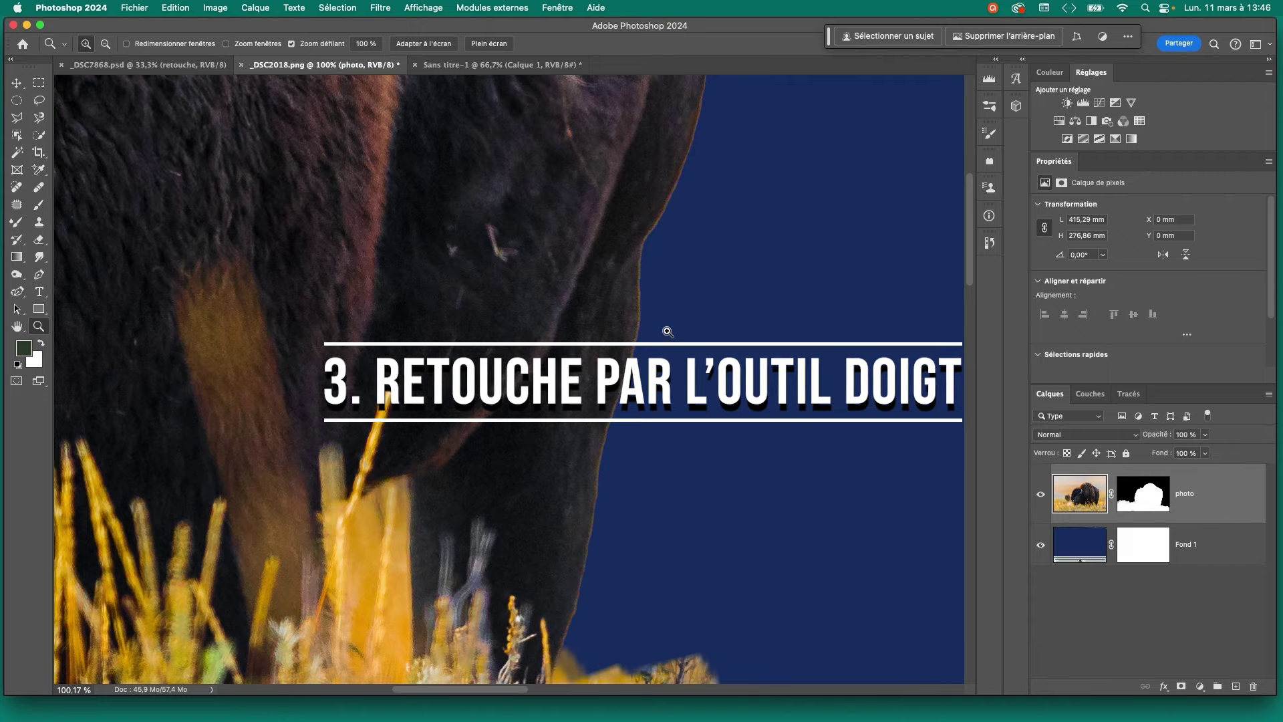
- View the bison's edge and grass with the Smudge tool at 100 % strength
{"action": "scroll", "coordinate": [766, 398], "scroll_direction": "down", "scroll_amount": 2}
{"action": "scroll", "coordinate": [635, 344], "scroll_direction": "down", "scroll_amount": 2}
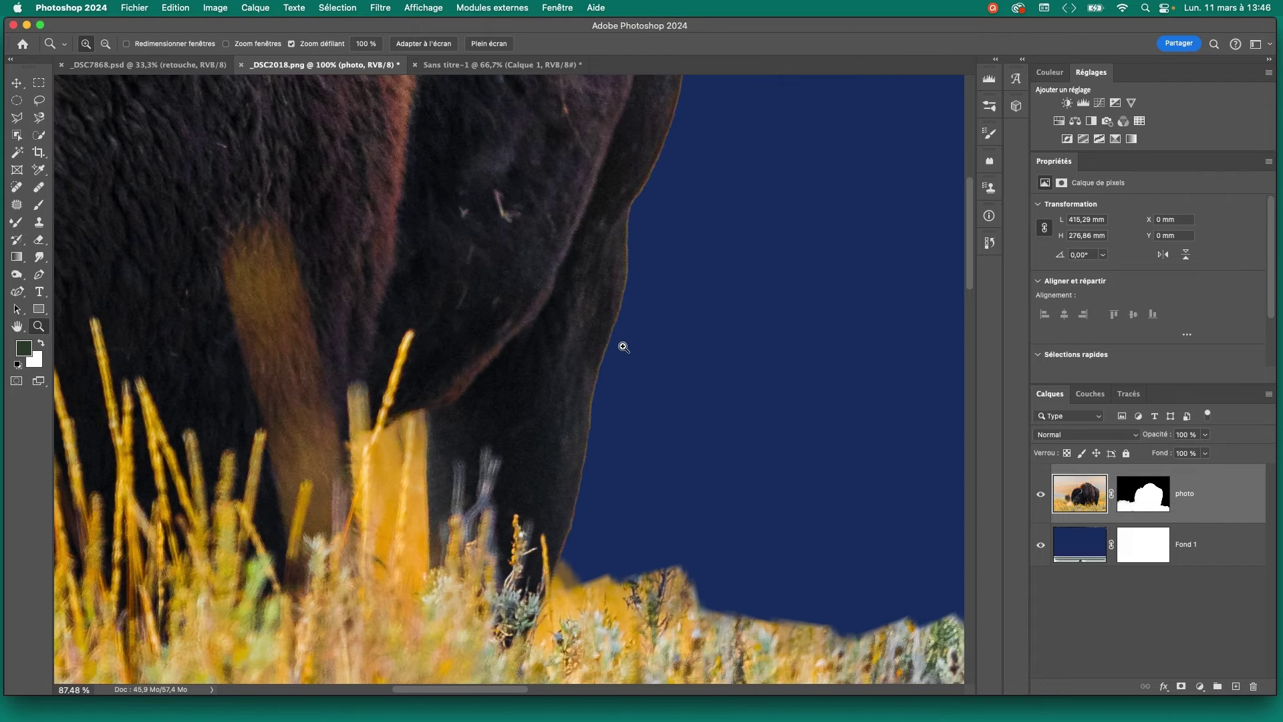
{"action": "left_click_drag", "start_coordinate": [736, 274], "coordinate": [656, 320]}
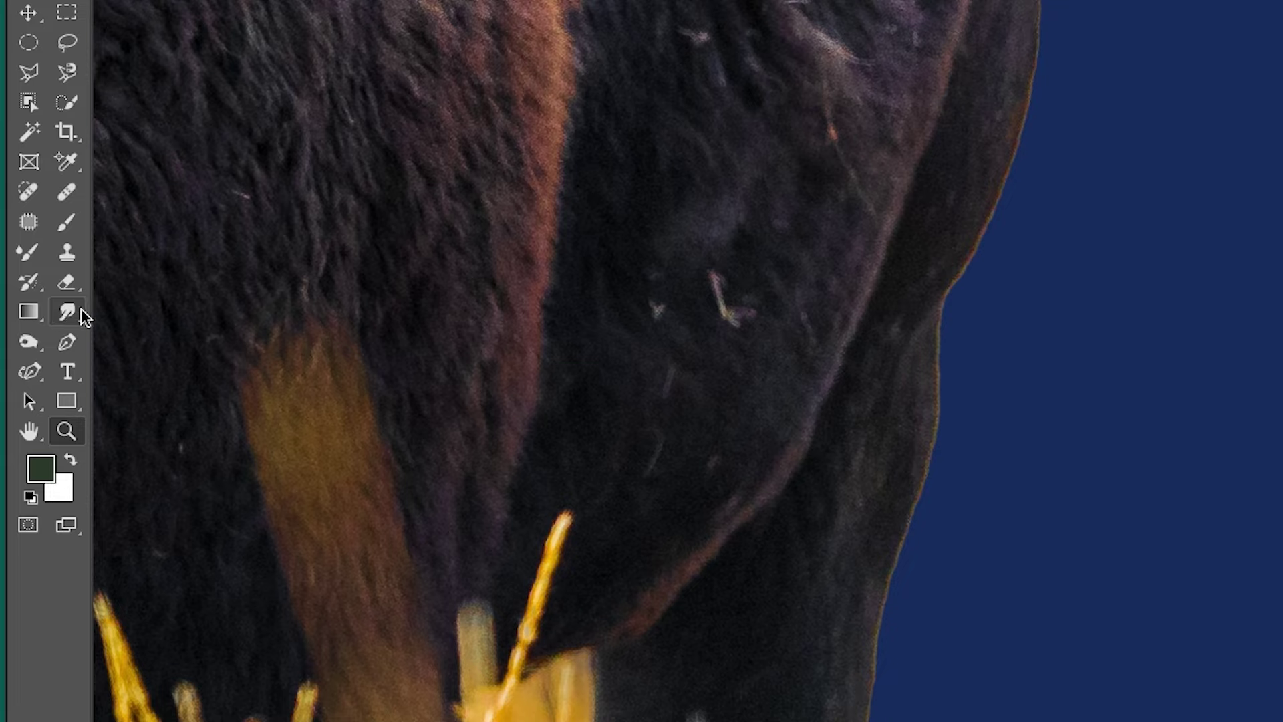
{"action": "left_click", "coordinate": [59, 306]}
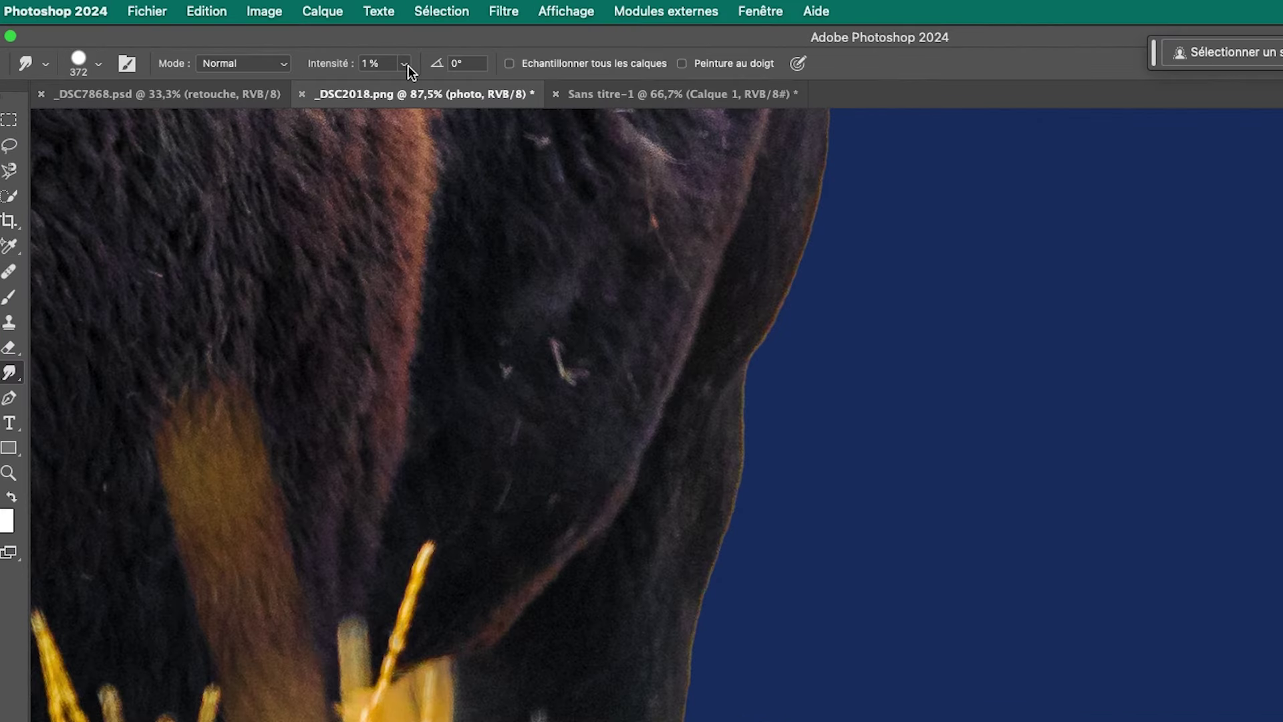
{"action": "left_click", "coordinate": [312, 44]}
{"action": "left_click_drag", "start_coordinate": [405, 86], "coordinate": [492, 97]}
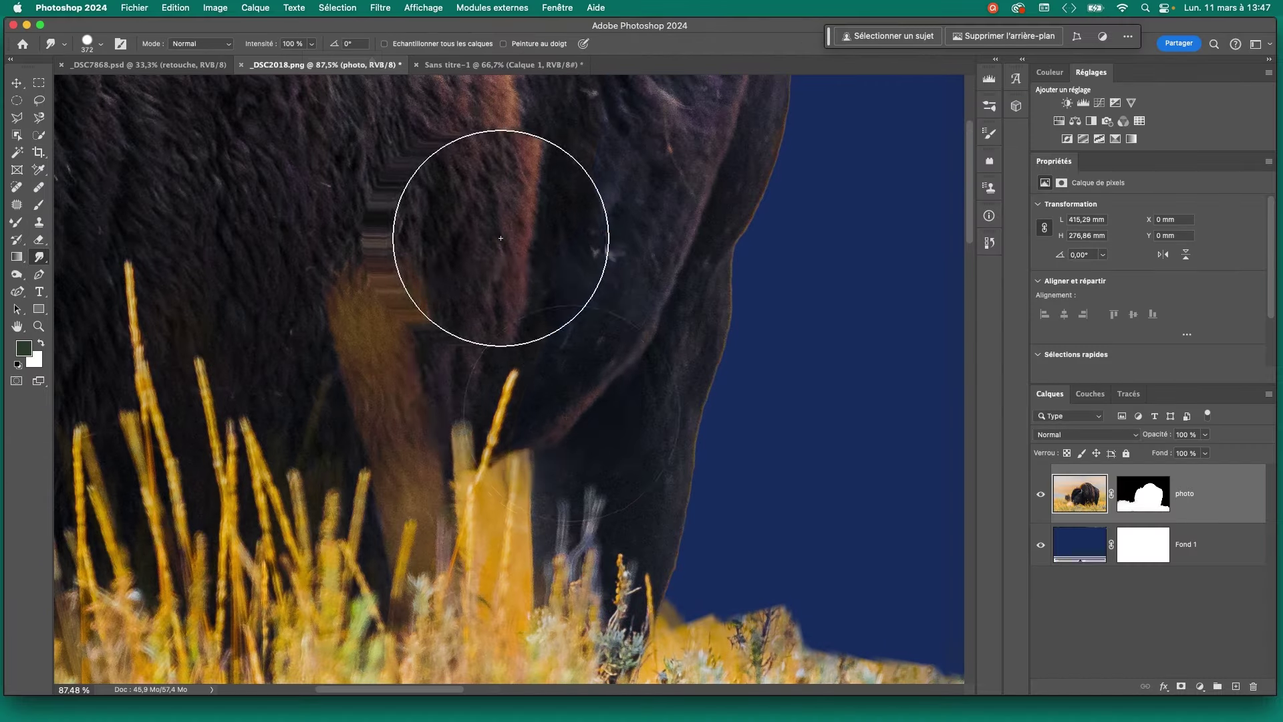
- Smear two test strokes across the bison, undo them via History, and reopen Strength for 1 %
{"action": "mouse_move", "coordinate": [501, 230]}
{"action": "left_mouse_down"}
{"action": "mouse_move", "coordinate": [392, 352]}
{"action": "mouse_move", "coordinate": [395, 335]}
{"action": "mouse_move", "coordinate": [301, 287]}
{"action": "left_mouse_up"}
{"action": "mouse_move", "coordinate": [294, 374]}
{"action": "left_mouse_down"}
{"action": "mouse_move", "coordinate": [287, 280]}
{"action": "mouse_move", "coordinate": [443, 335]}
{"action": "mouse_move", "coordinate": [587, 252]}
{"action": "mouse_move", "coordinate": [564, 334]}
{"action": "mouse_move", "coordinate": [594, 348]}
{"action": "left_mouse_up"}
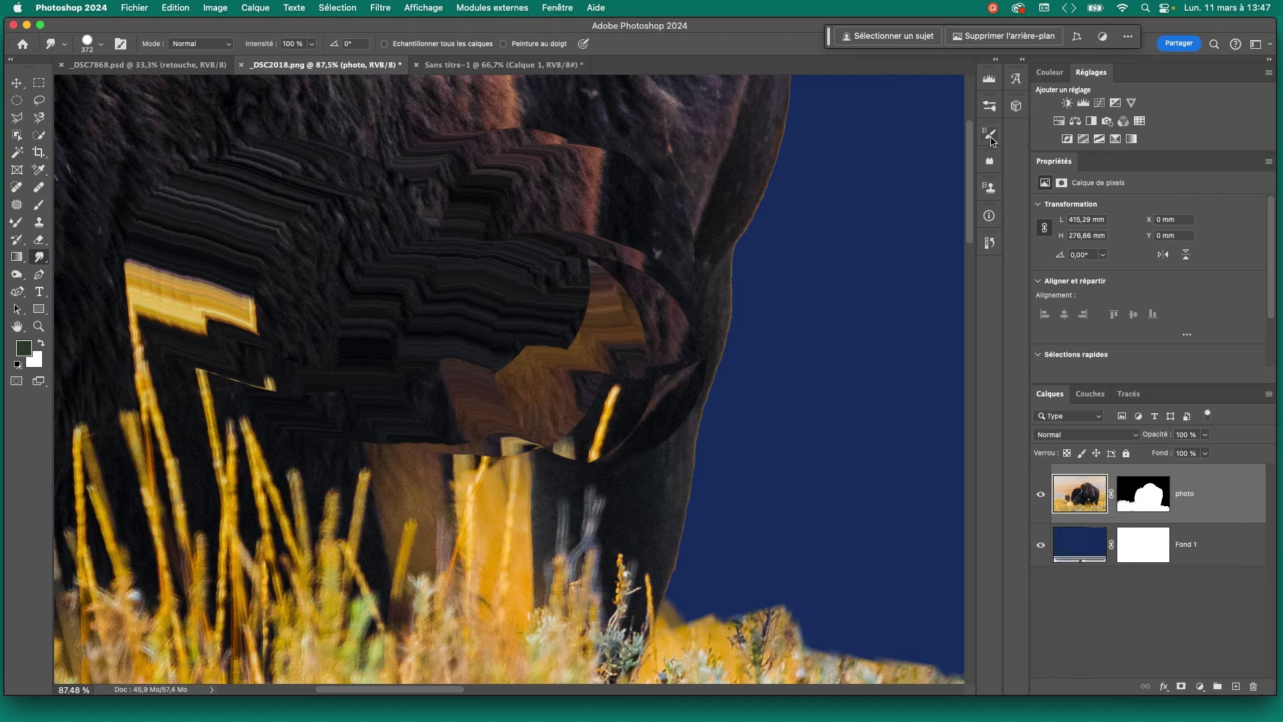
{"action": "left_click", "coordinate": [989, 243]}
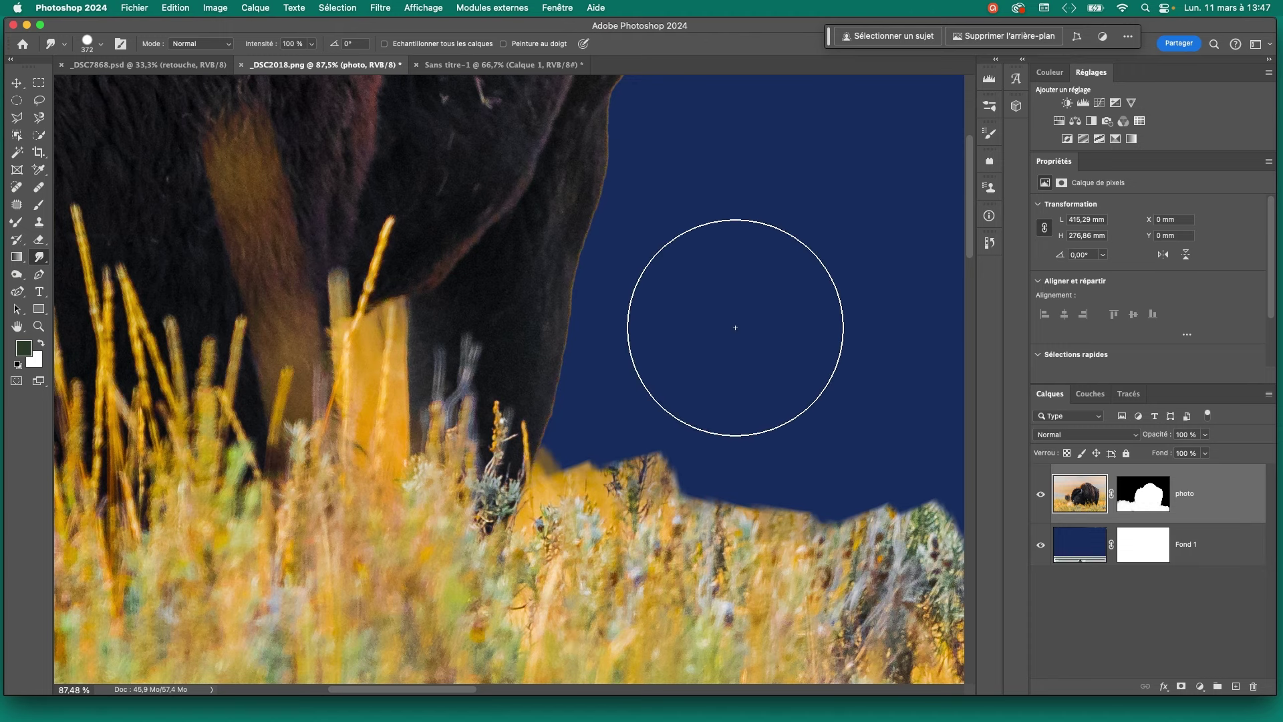
{"action": "left_click", "coordinate": [313, 44]}
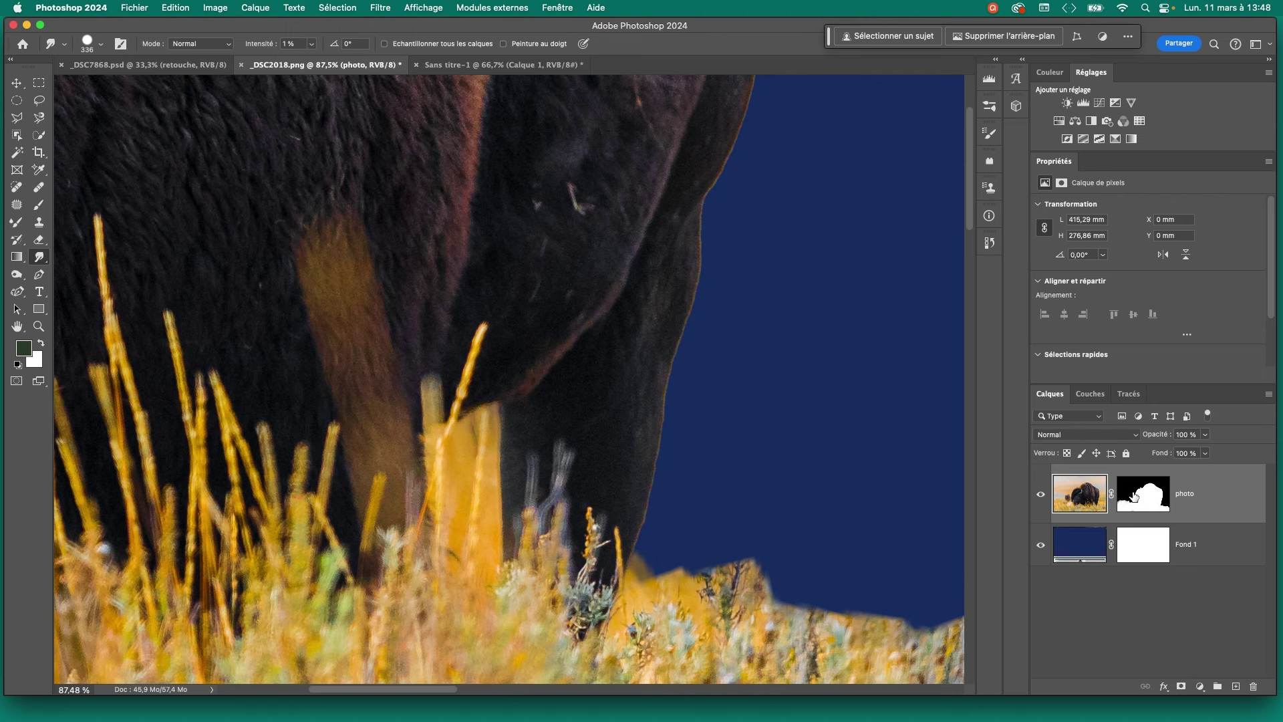
- Target the photo layer's mask and smudge short strokes along the bison's flank and back edge
{"action": "left_click", "coordinate": [1135, 495]}
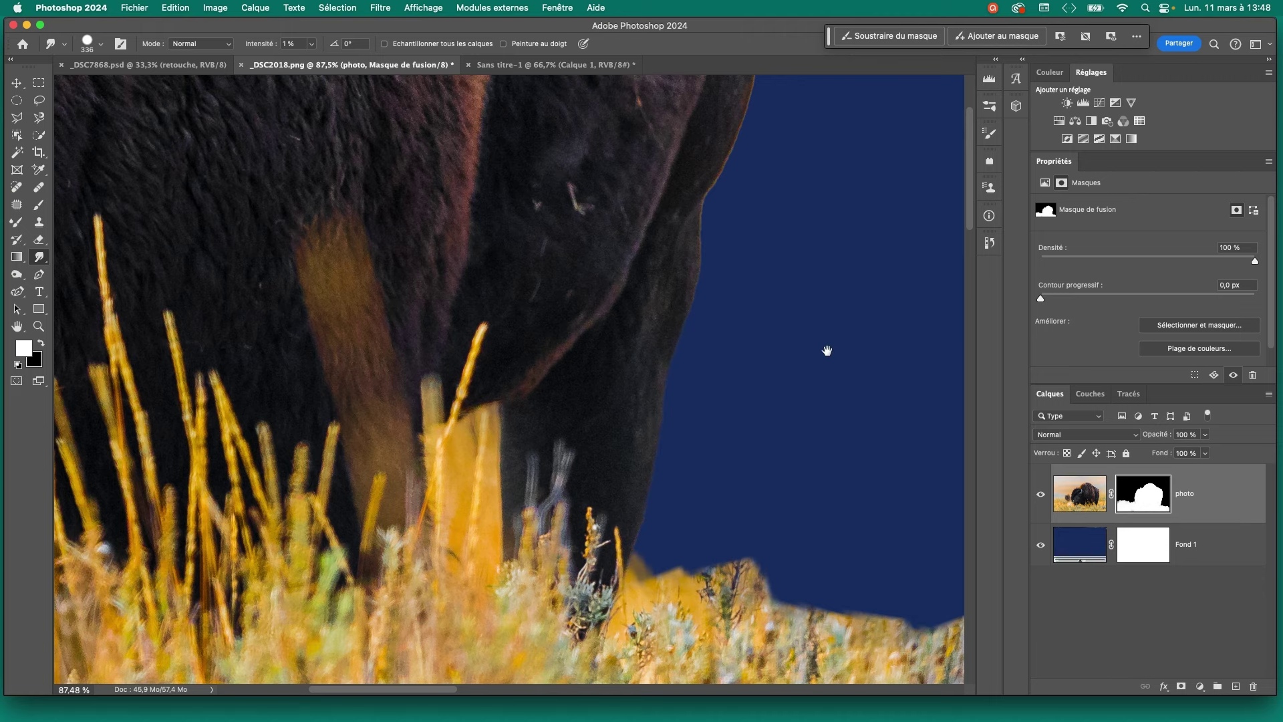
{"action": "left_click_drag", "start_coordinate": [827, 348], "coordinate": [738, 596]}
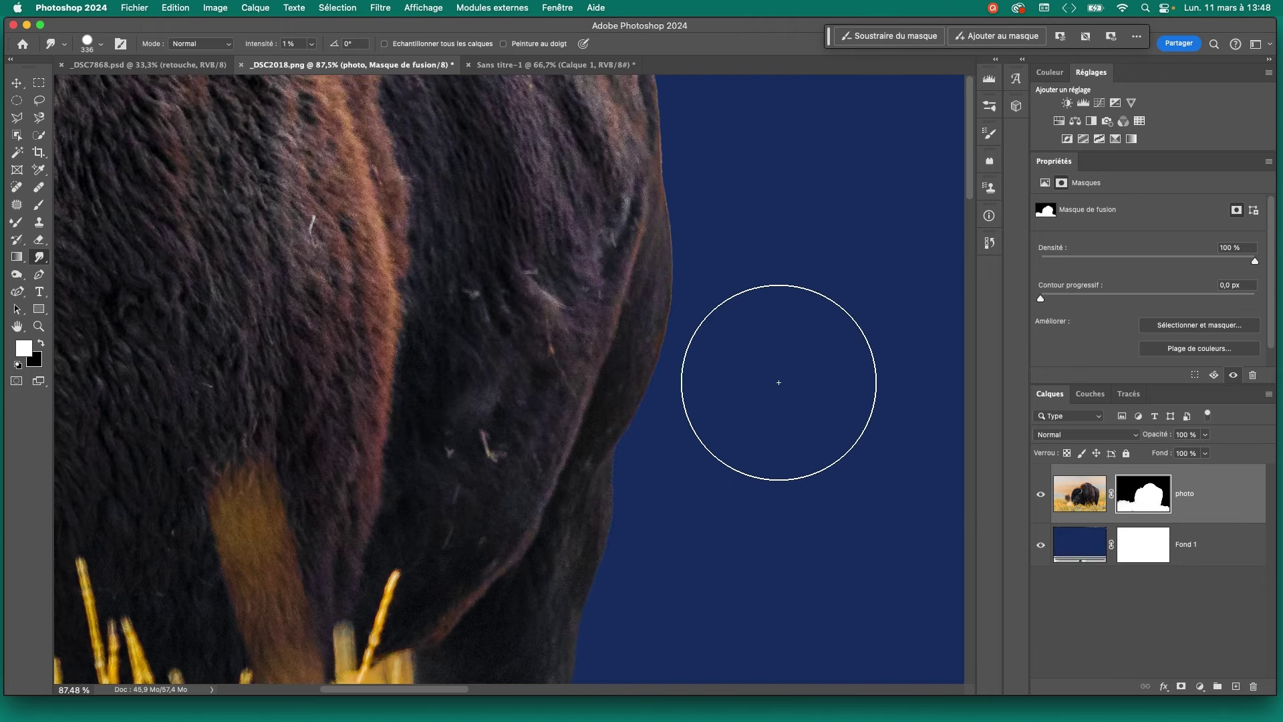
{"action": "left_click_drag", "start_coordinate": [802, 252], "coordinate": [808, 338]}
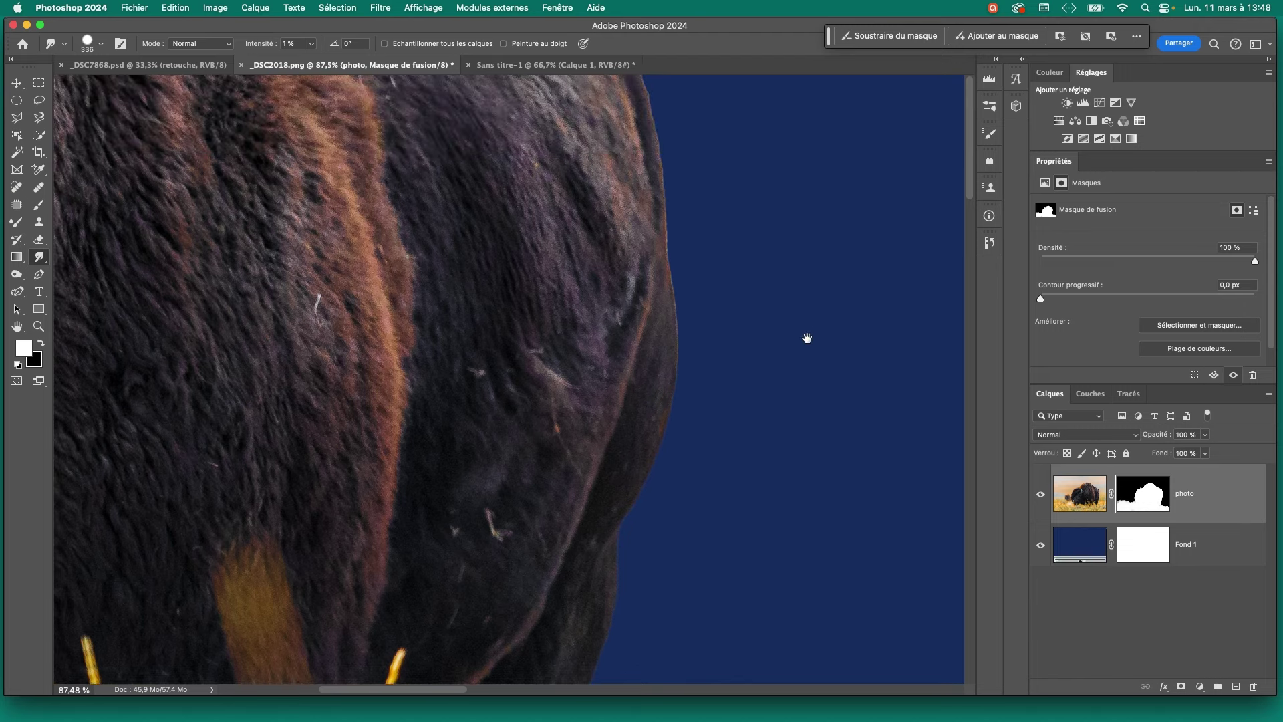
{"action": "left_click_drag", "start_coordinate": [797, 521], "coordinate": [793, 175]}
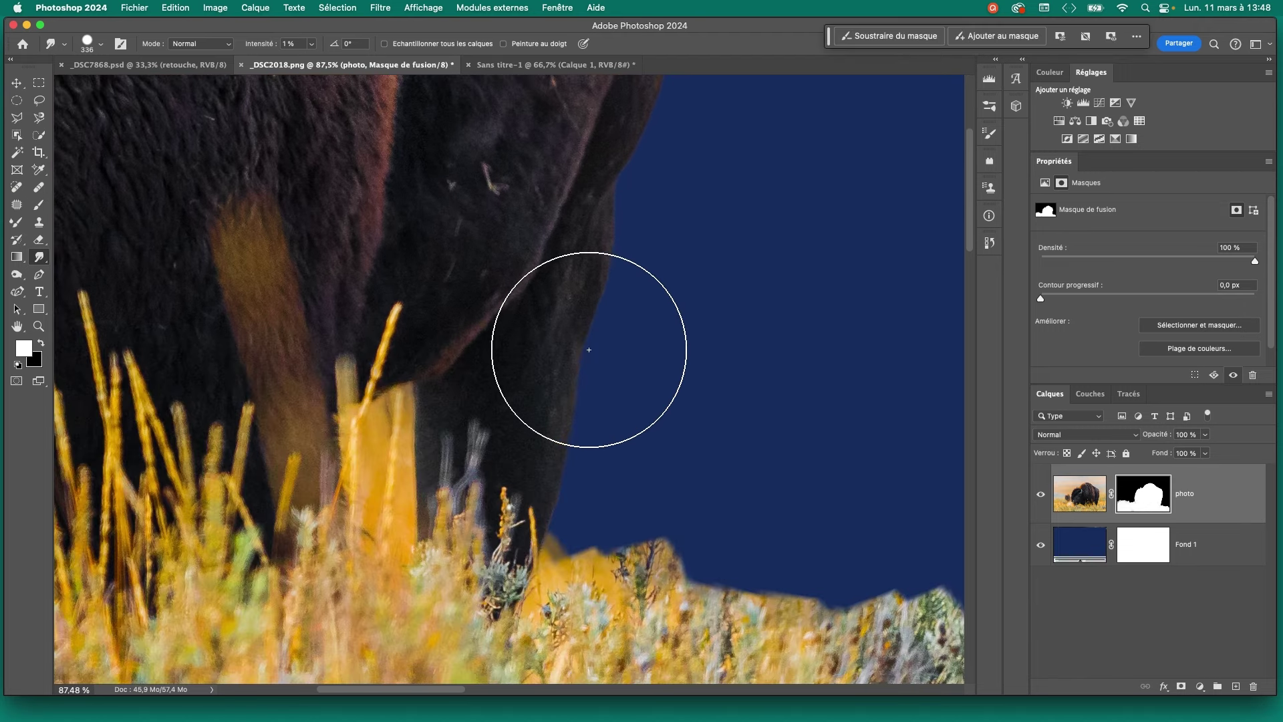
{"action": "mouse_move", "coordinate": [783, 263]}
{"action": "left_mouse_down"}
{"action": "mouse_move", "coordinate": [779, 374]}
{"action": "mouse_move", "coordinate": [780, 183]}
{"action": "left_mouse_up"}
{"action": "left_click_drag", "start_coordinate": [793, 434], "coordinate": [793, 332]}
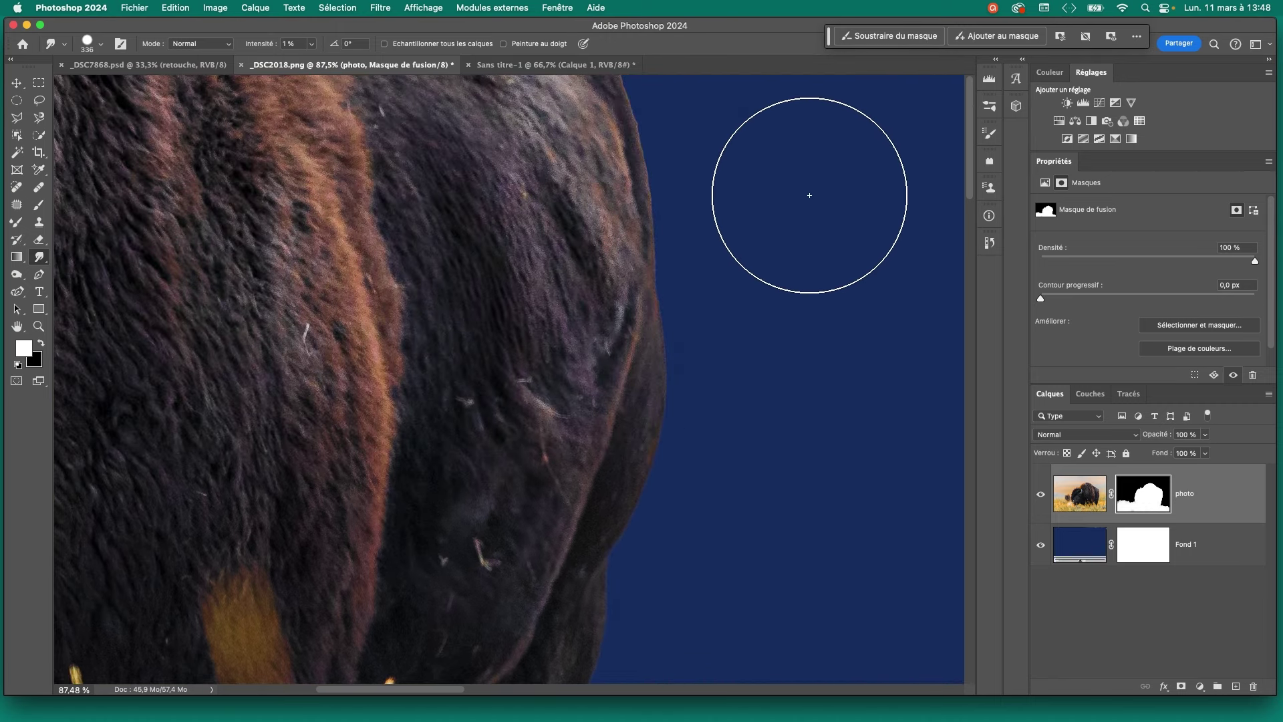
{"action": "left_click_drag", "start_coordinate": [762, 266], "coordinate": [779, 402]}
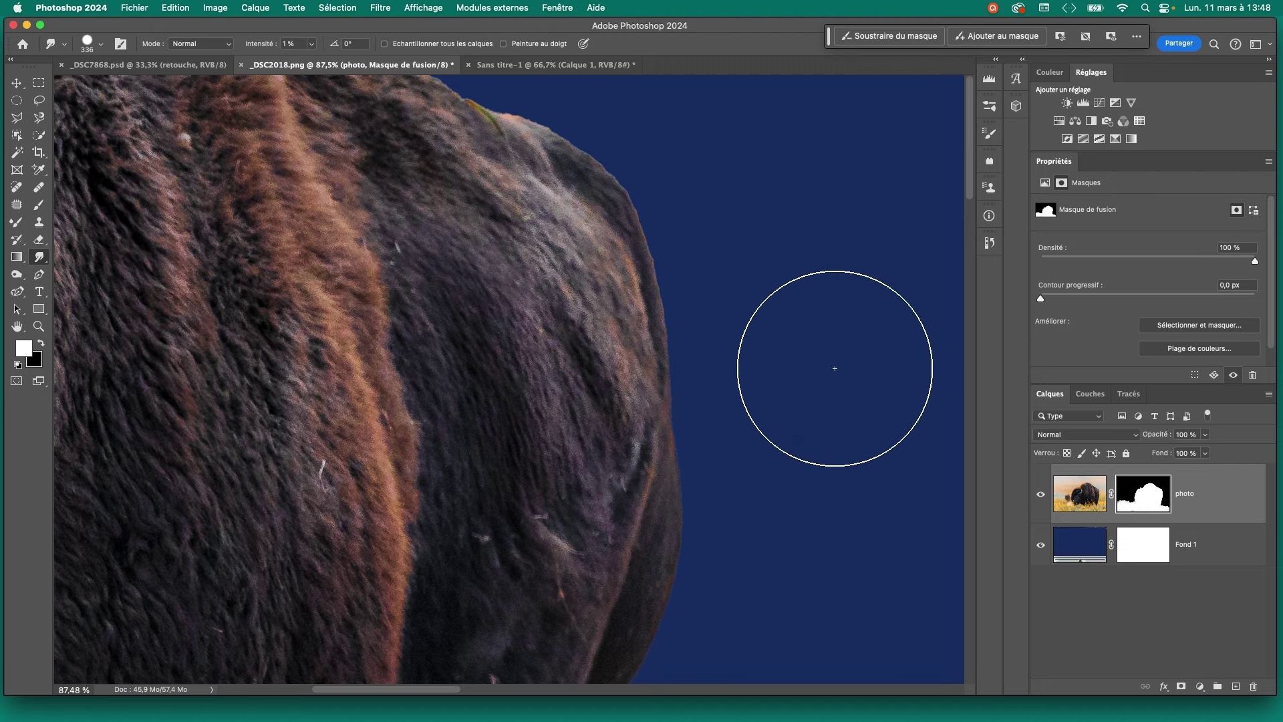
{"action": "left_click_drag", "start_coordinate": [808, 364], "coordinate": [783, 95]}
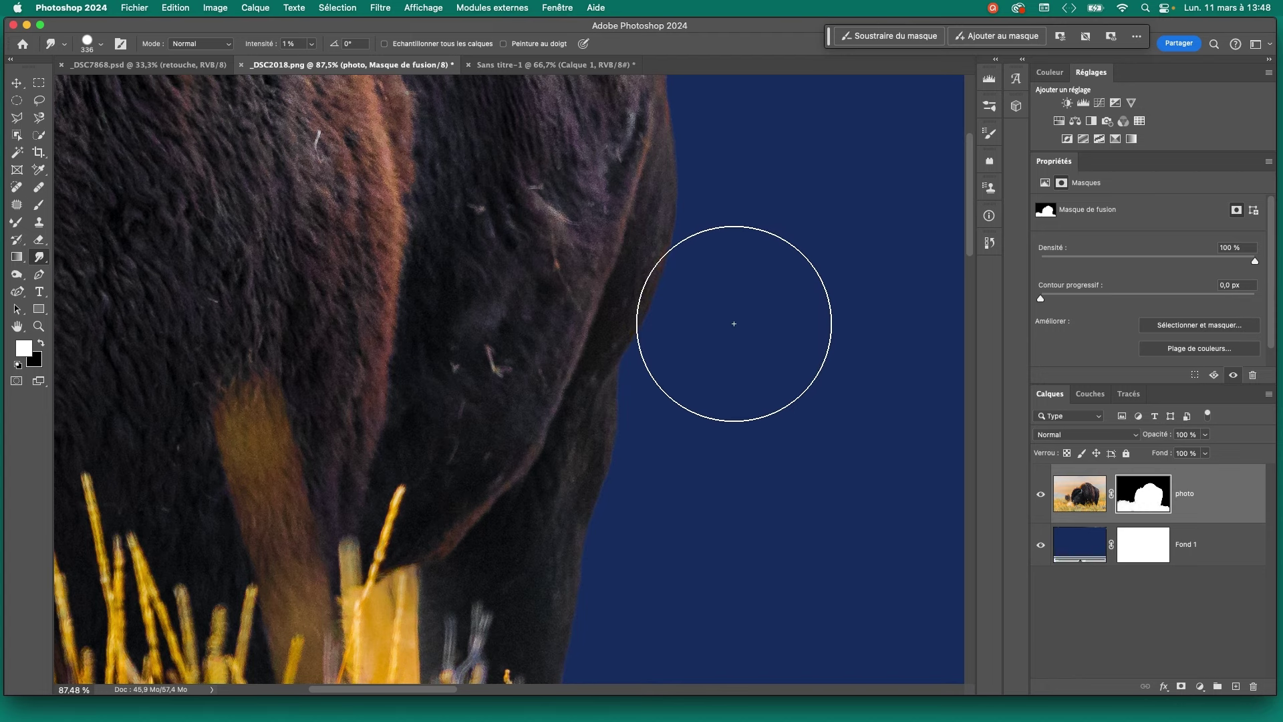
{"action": "mouse_move", "coordinate": [796, 223]}
{"action": "left_mouse_down"}
{"action": "mouse_move", "coordinate": [713, 360]}
{"action": "mouse_move", "coordinate": [793, 391]}
{"action": "left_mouse_up"}
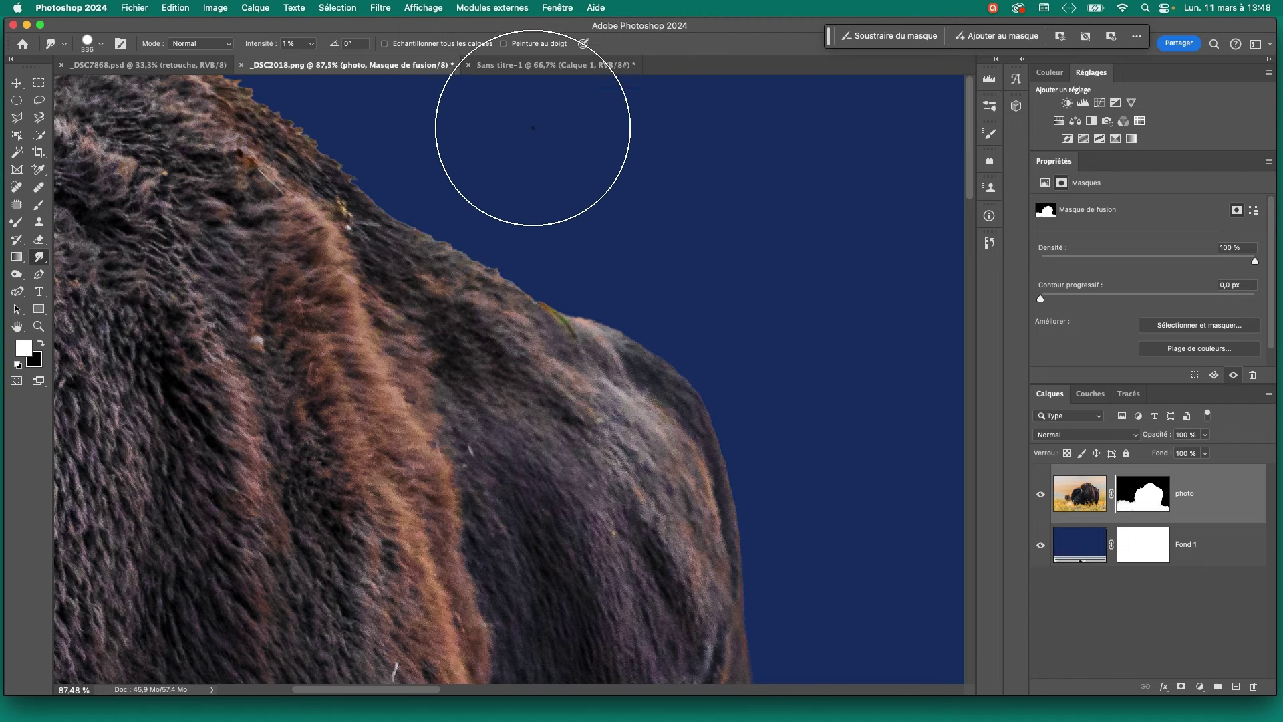
{"action": "scroll", "coordinate": [533, 128], "scroll_direction": "up", "scroll_amount": 5}
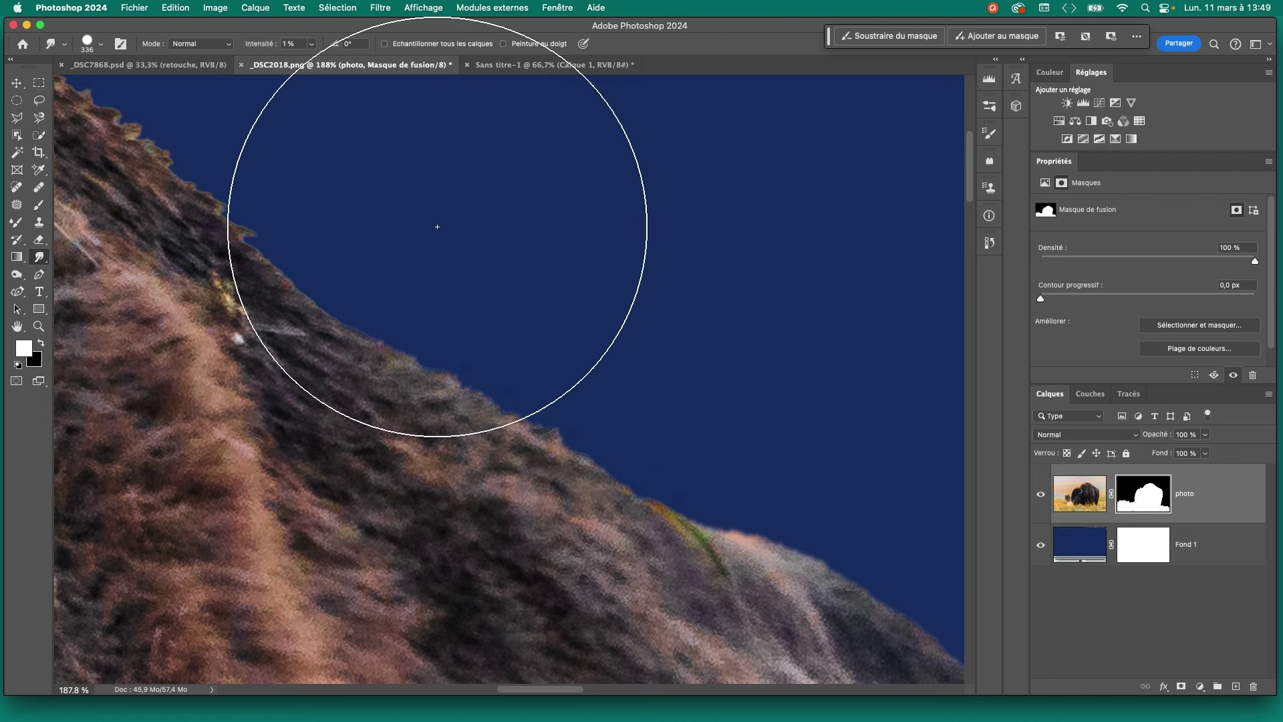
- Keep smudging along the back edge toward the hump, panning with Space between strokes
{"action": "key", "text": "space"}
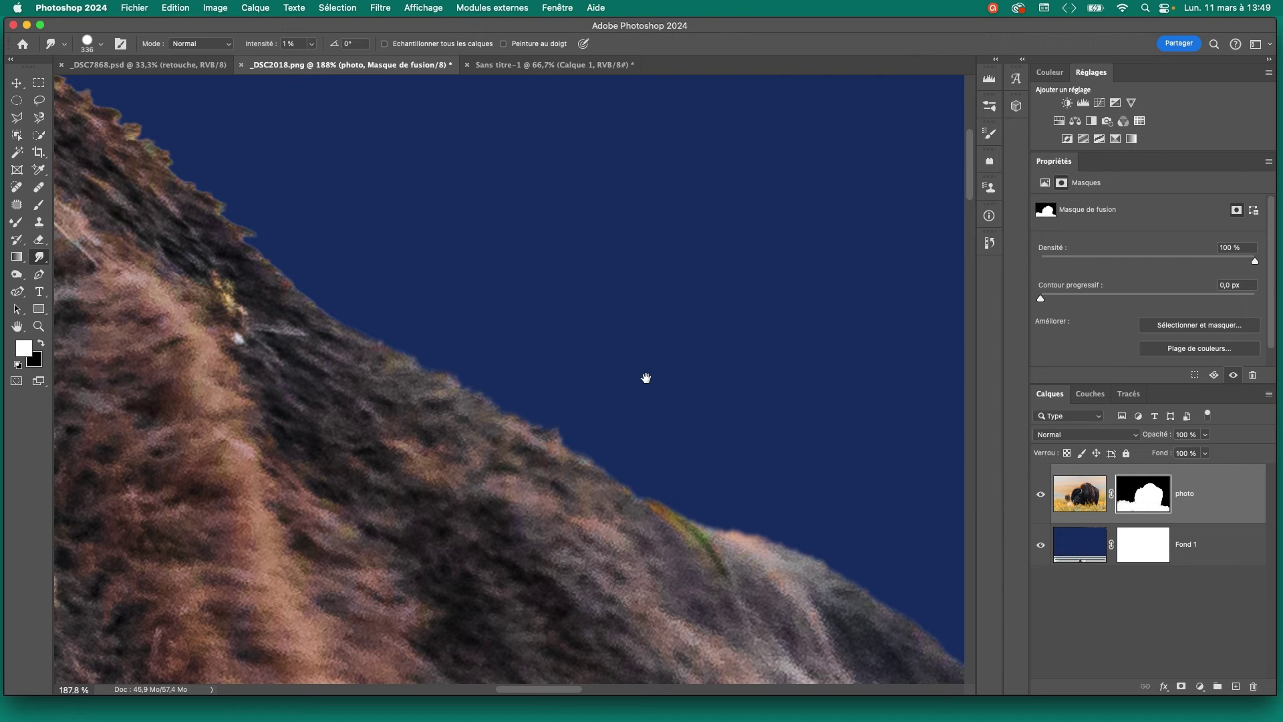
{"action": "left_click_drag", "start_coordinate": [645, 378], "coordinate": [793, 490]}
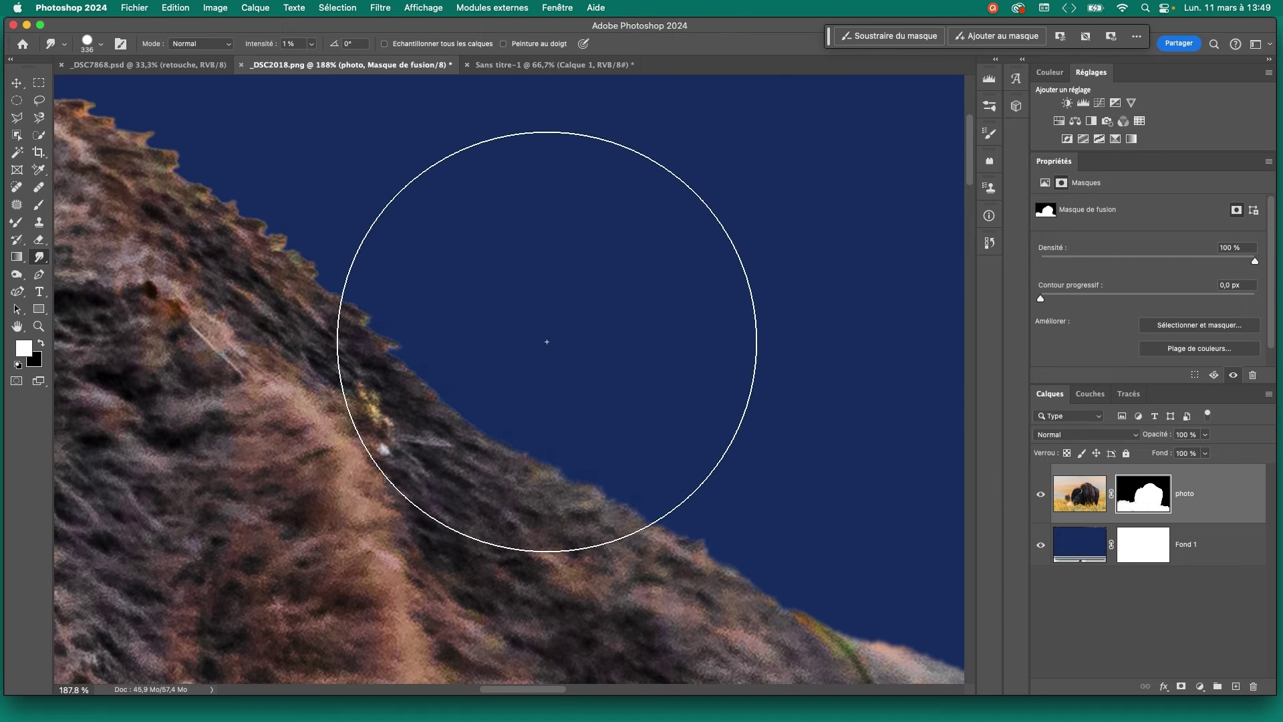
{"action": "key", "text": "space"}
{"action": "left_click_drag", "start_coordinate": [547, 342], "coordinate": [654, 422]}
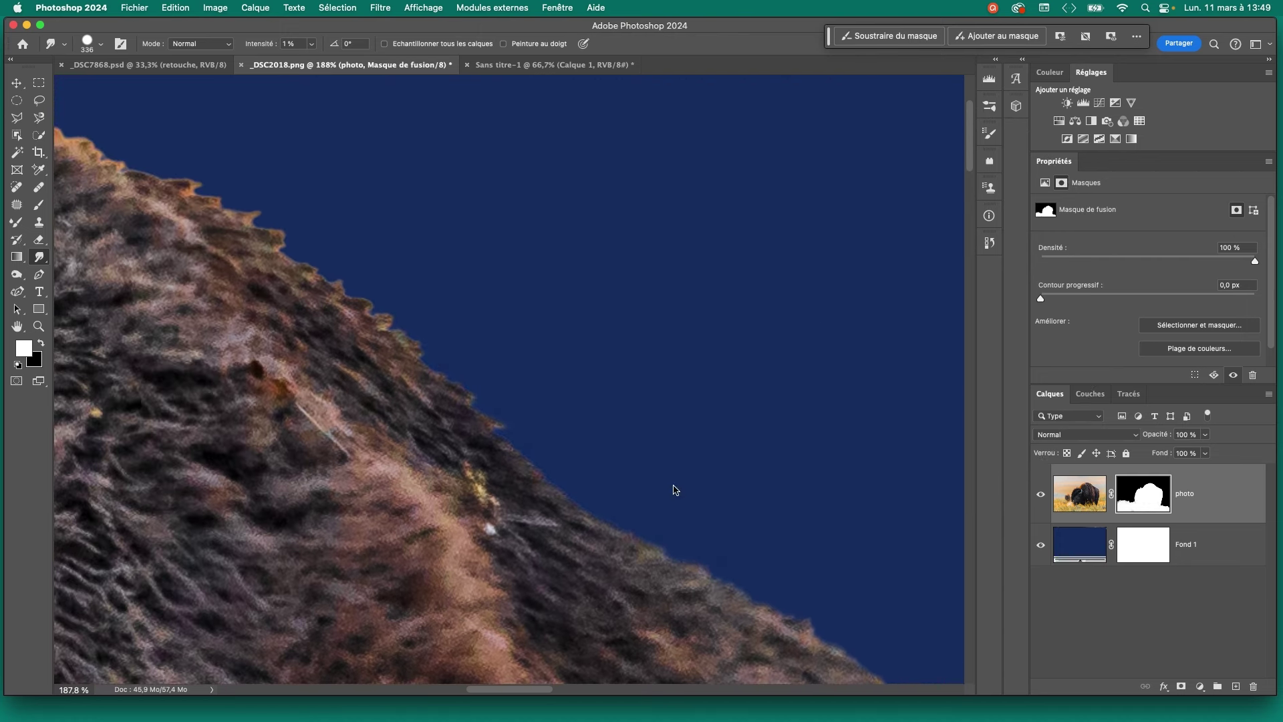
{"action": "key", "text": "space"}
{"action": "left_click_drag", "start_coordinate": [665, 278], "coordinate": [800, 453]}
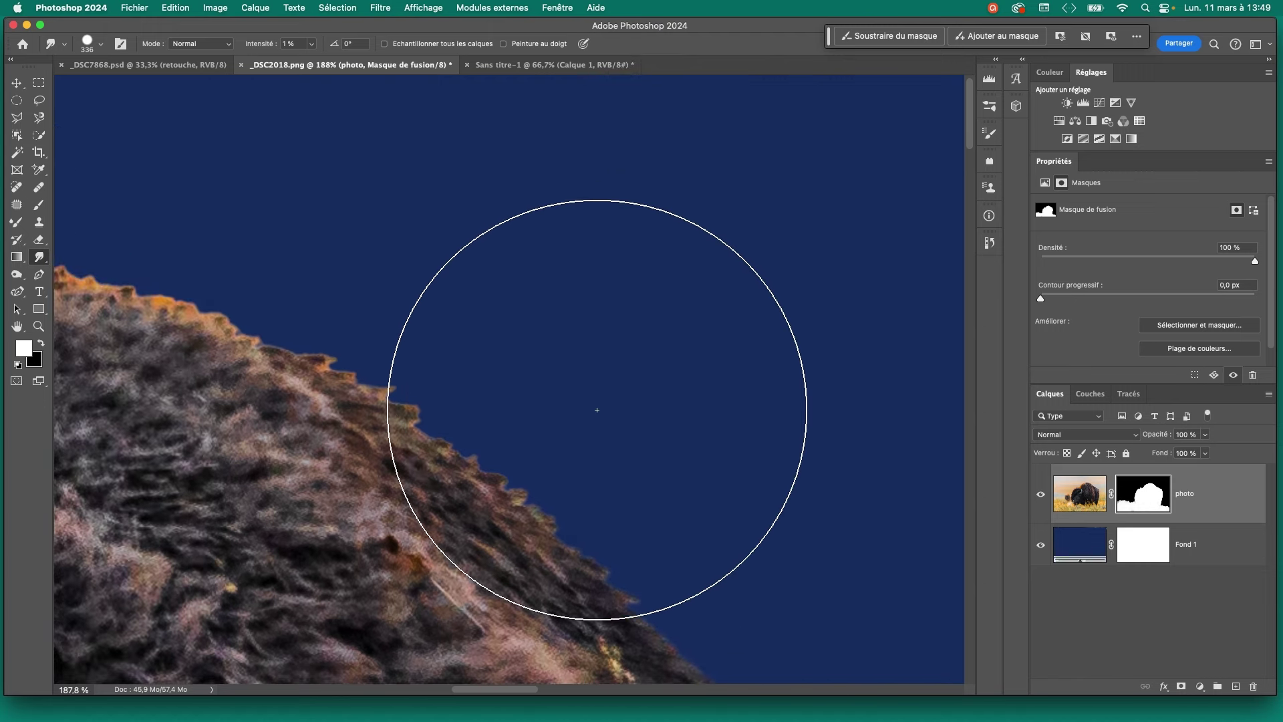
{"action": "key", "text": "space"}
{"action": "mouse_move", "coordinate": [504, 329]}
{"action": "left_mouse_down"}
{"action": "mouse_move", "coordinate": [530, 393]}
{"action": "mouse_move", "coordinate": [839, 373]}
{"action": "left_mouse_up"}
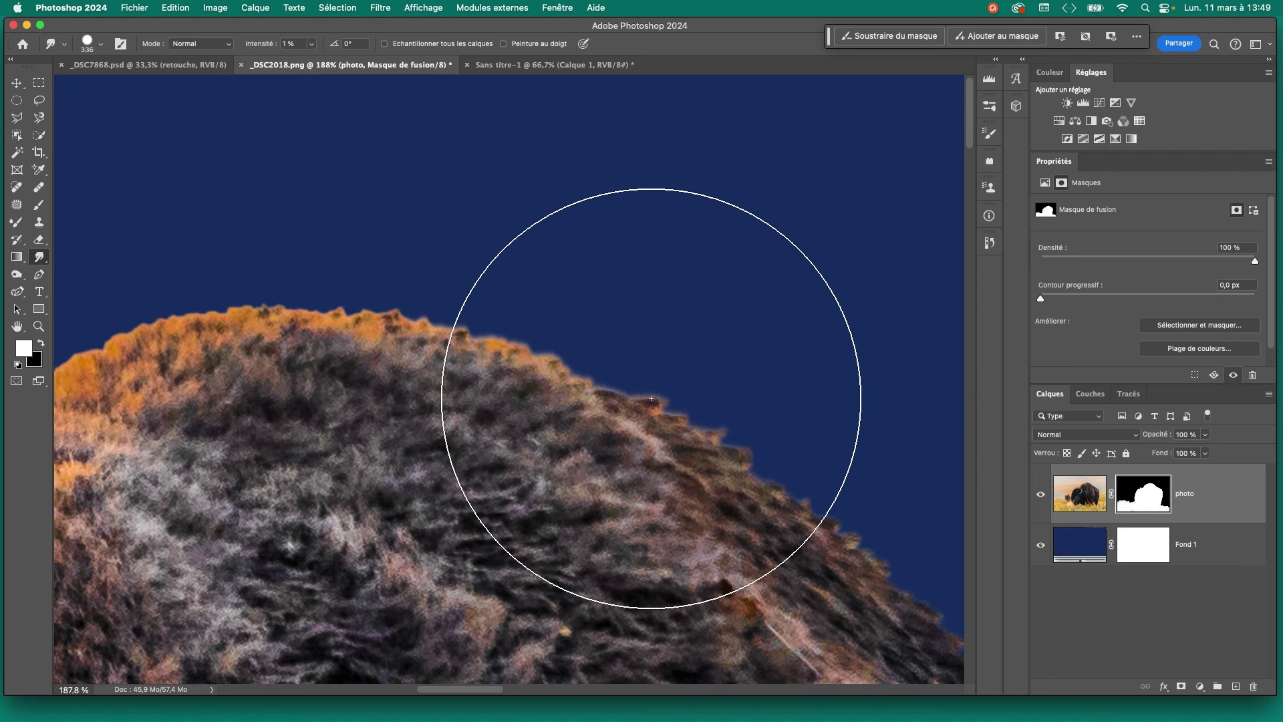
- Undo the last smudge stroke, zoom out to the whole bison, then zoom in on the hind edge
{"action": "key", "text": "super+z"}
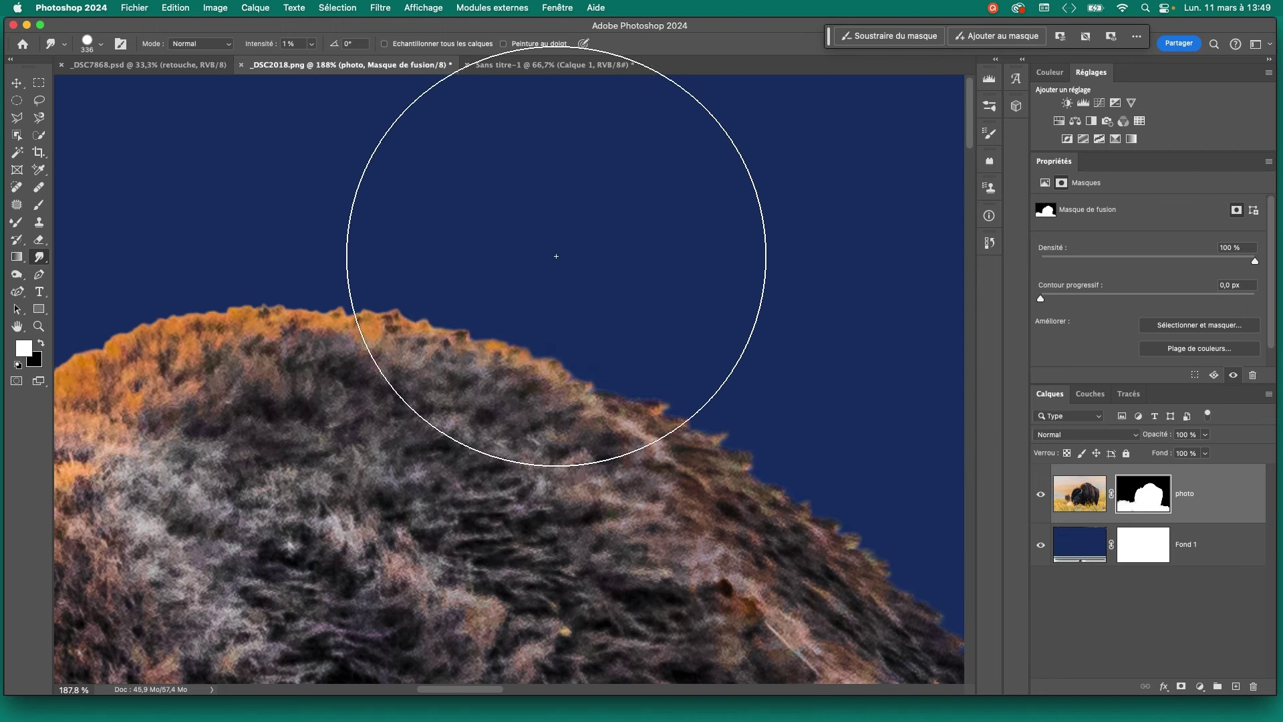
{"action": "key", "text": "z"}
{"action": "scroll", "coordinate": [746, 350], "scroll_direction": "down", "scroll_amount": 5}
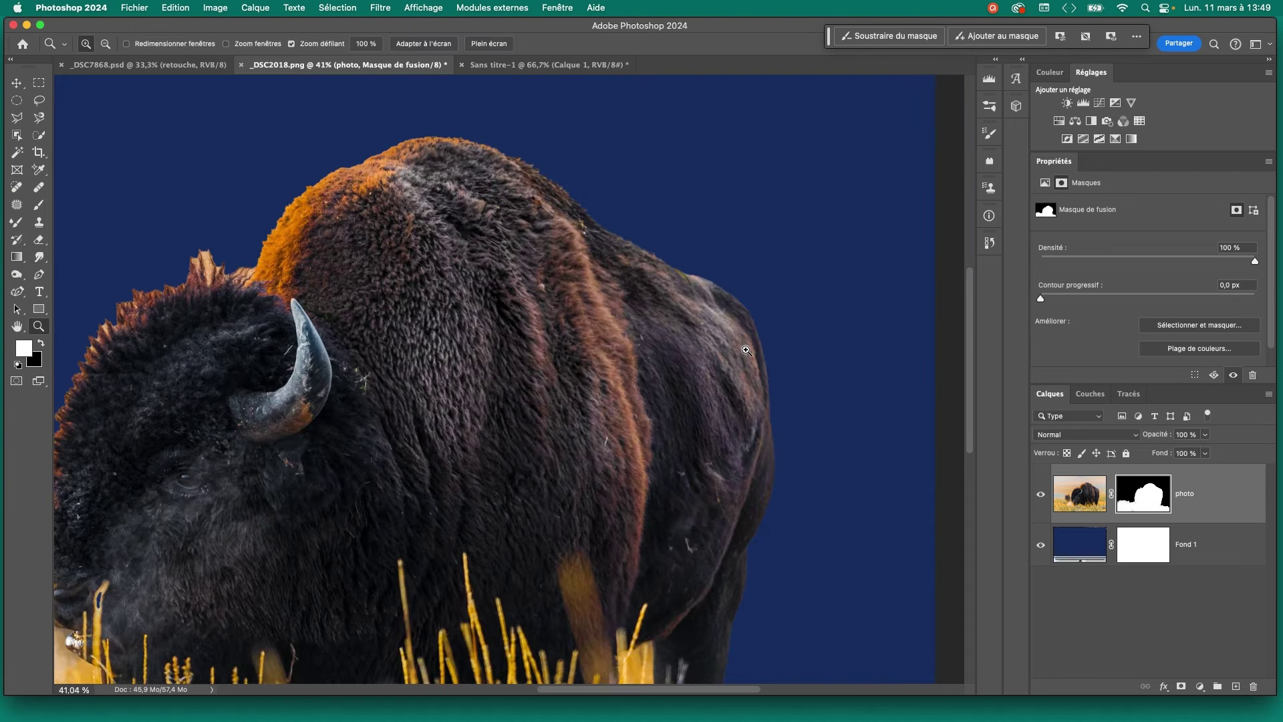
{"action": "scroll", "coordinate": [745, 445], "scroll_direction": "up", "scroll_amount": 3}
{"action": "scroll", "coordinate": [630, 307], "scroll_direction": "up", "scroll_amount": 2}
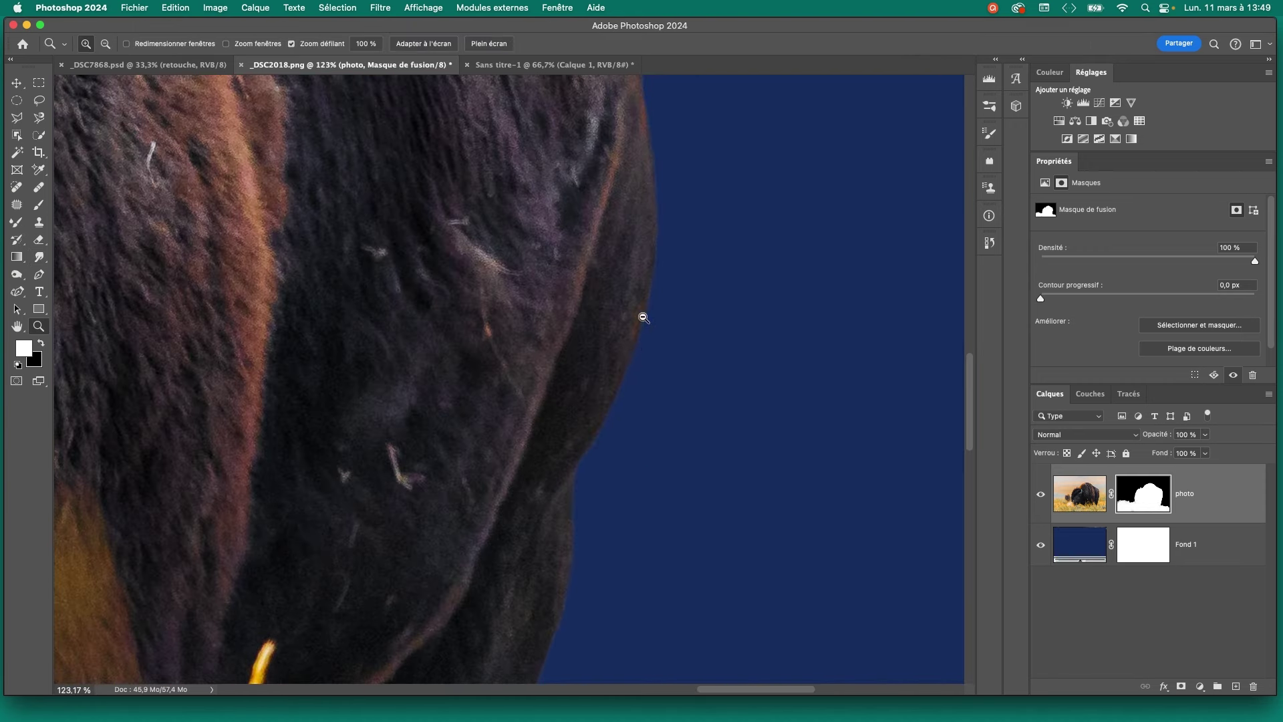
{"action": "left_click_drag", "start_coordinate": [642, 315], "coordinate": [662, 121]}
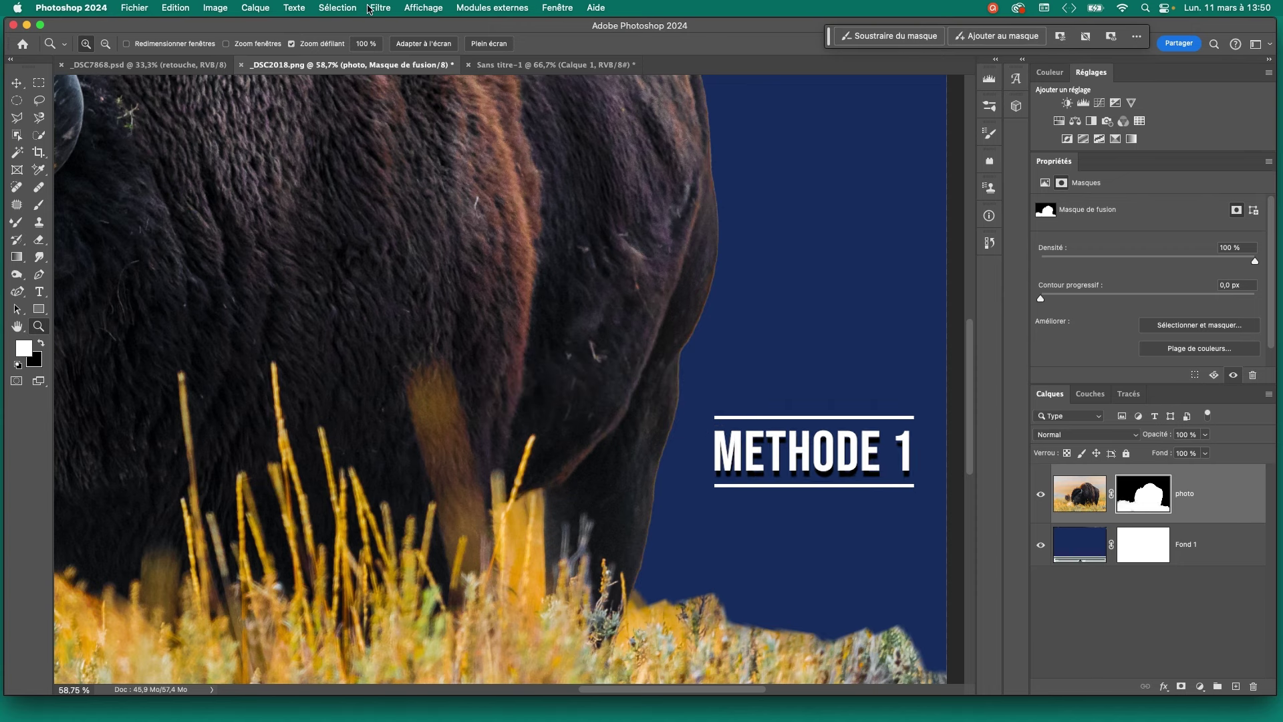
- Apply a 3.2 px Minimum filter to the mask and inspect the lower flank edge
{"action": "left_click", "coordinate": [372, 8]}
{"action": "mouse_move", "coordinate": [401, 284]}
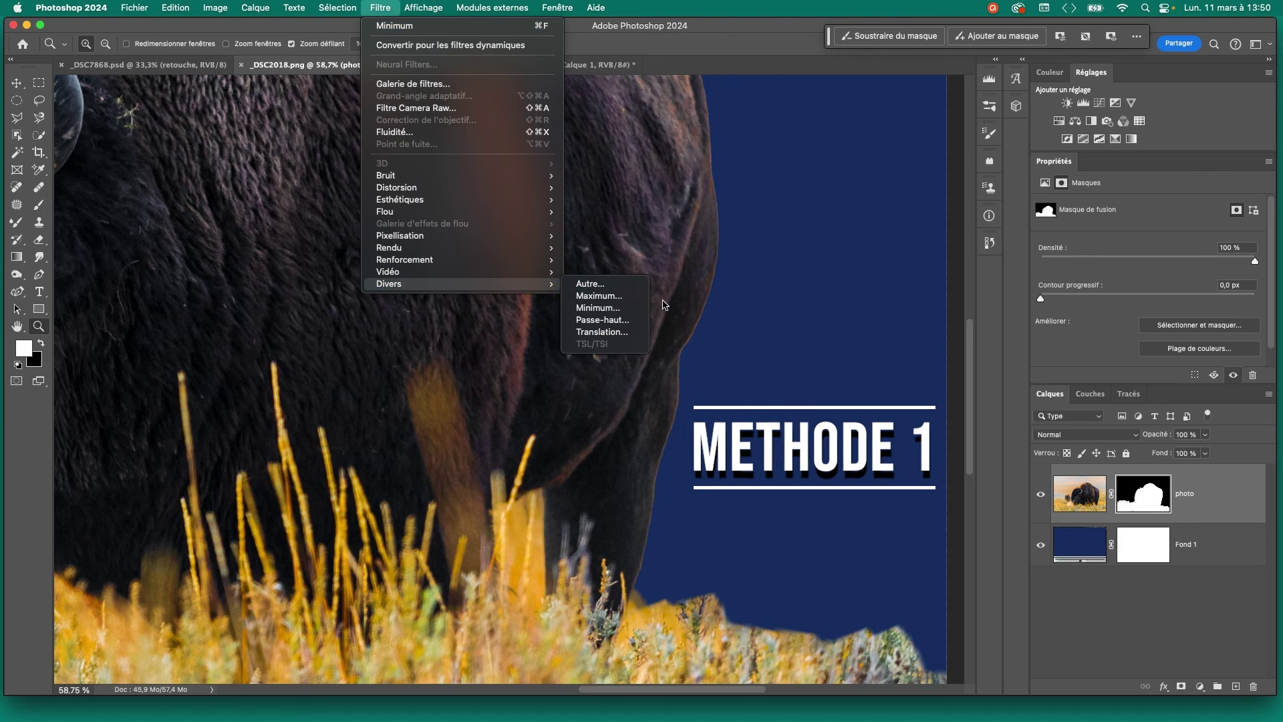
{"action": "left_click", "coordinate": [598, 307]}
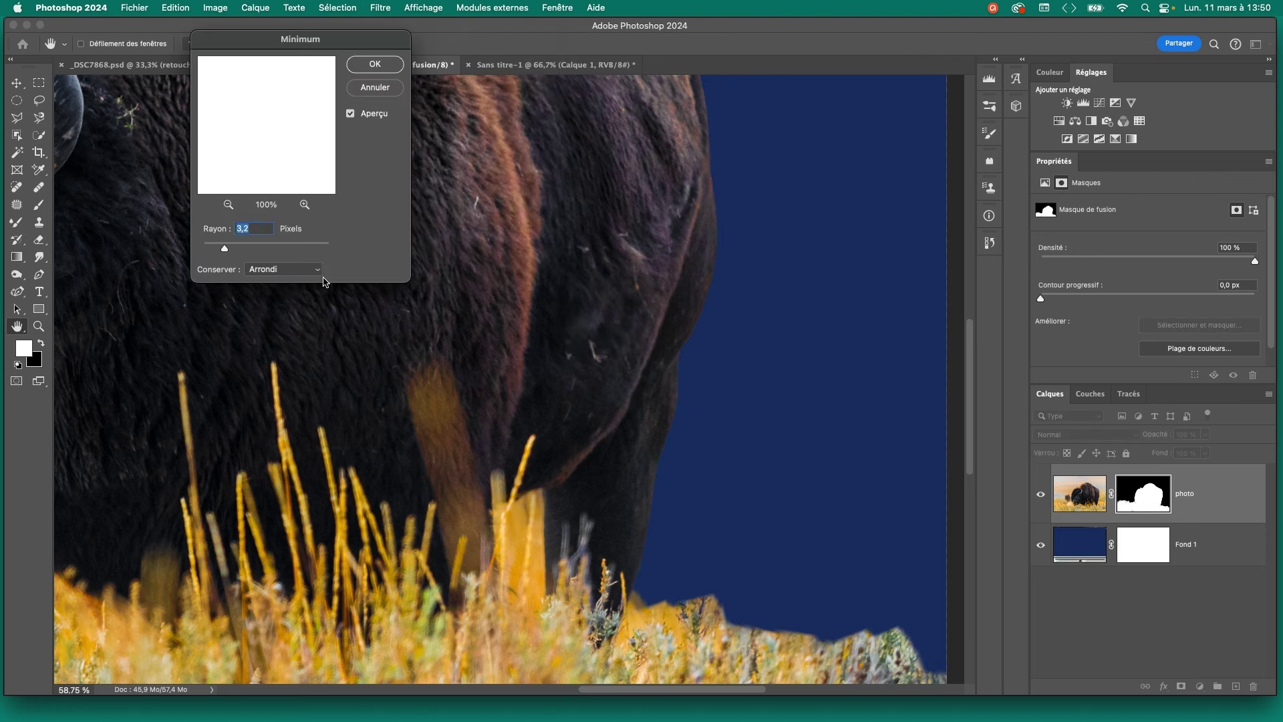
{"action": "key", "text": "Return"}
{"action": "key", "text": "z"}
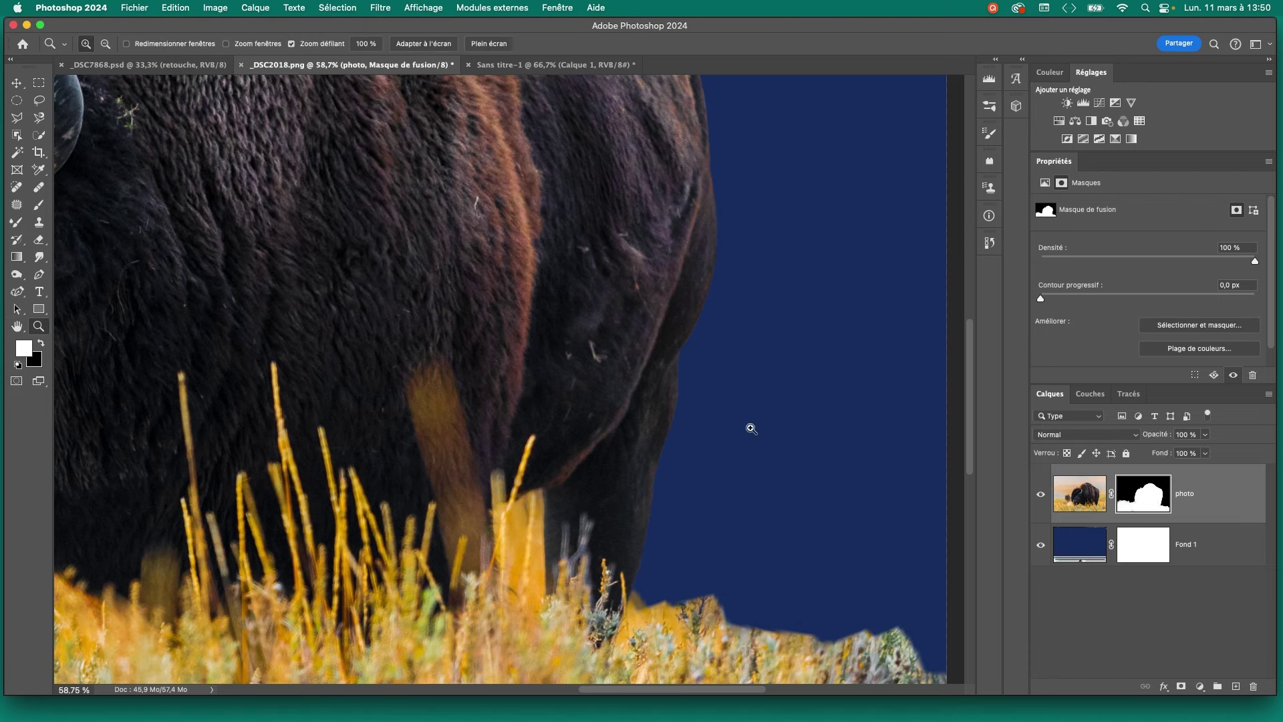
{"action": "left_click_drag", "start_coordinate": [620, 232], "coordinate": [633, 473]}
{"action": "left_click_drag", "start_coordinate": [544, 329], "coordinate": [627, 329]}
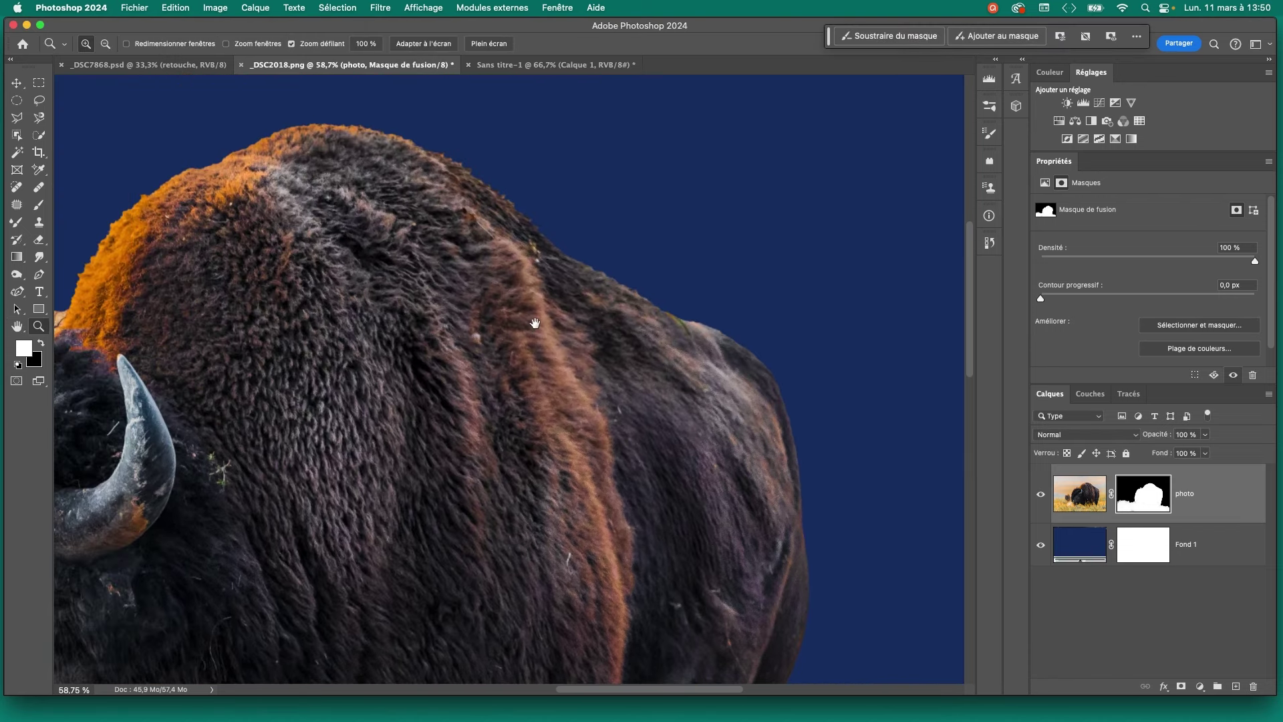
{"action": "left_click_drag", "start_coordinate": [535, 324], "coordinate": [493, 230]}
{"action": "mouse_move", "coordinate": [595, 401]}
{"action": "left_mouse_down"}
{"action": "mouse_move", "coordinate": [604, 241]}
{"action": "mouse_move", "coordinate": [643, 351]}
{"action": "left_mouse_up"}
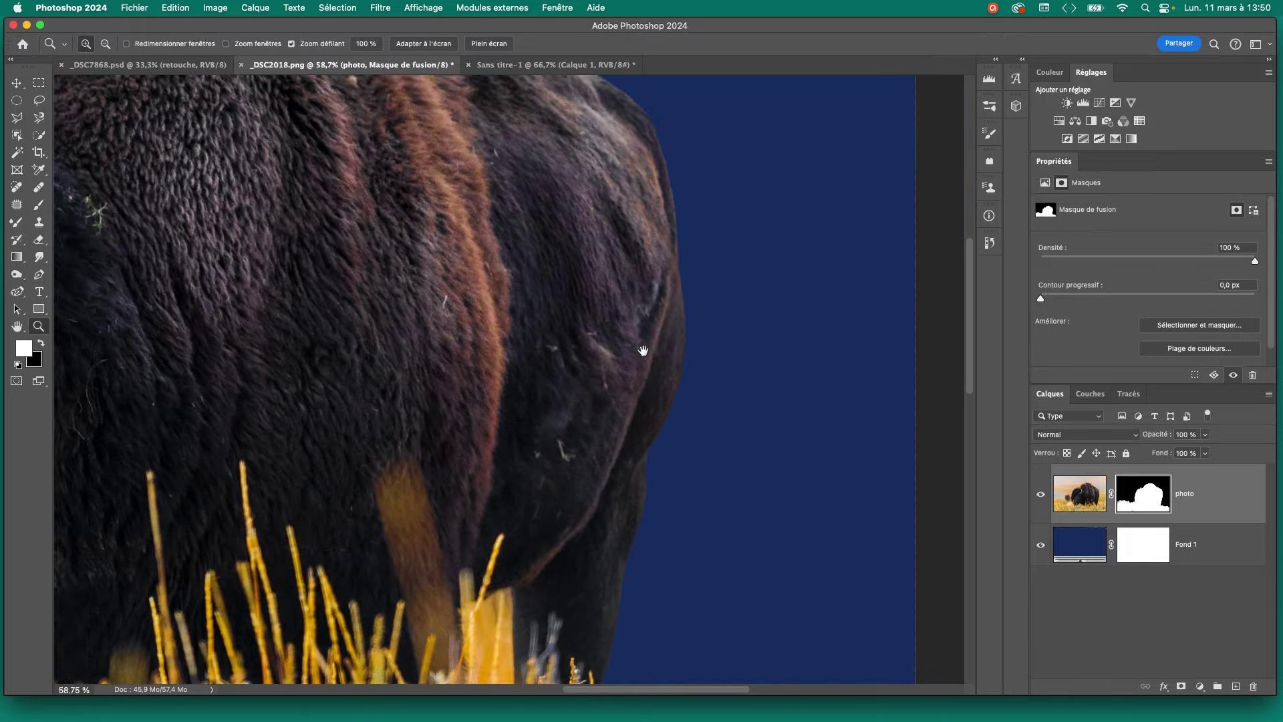
- Expand the mask Properties panel and launch the Select and Mask workspace
{"action": "scroll", "coordinate": [698, 329], "scroll_direction": "up", "scroll_amount": 5}
{"action": "scroll", "coordinate": [700, 373], "scroll_direction": "down", "scroll_amount": 5}
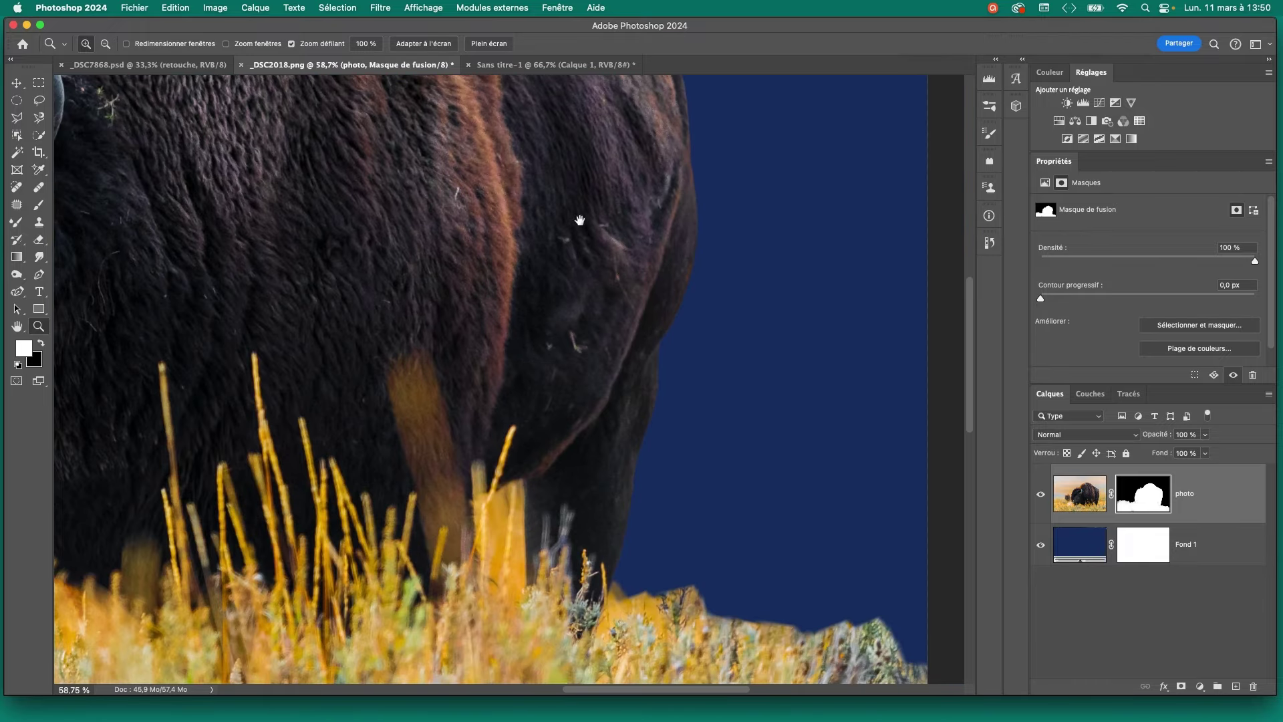
{"action": "scroll", "coordinate": [601, 308], "scroll_direction": "up", "scroll_amount": 5}
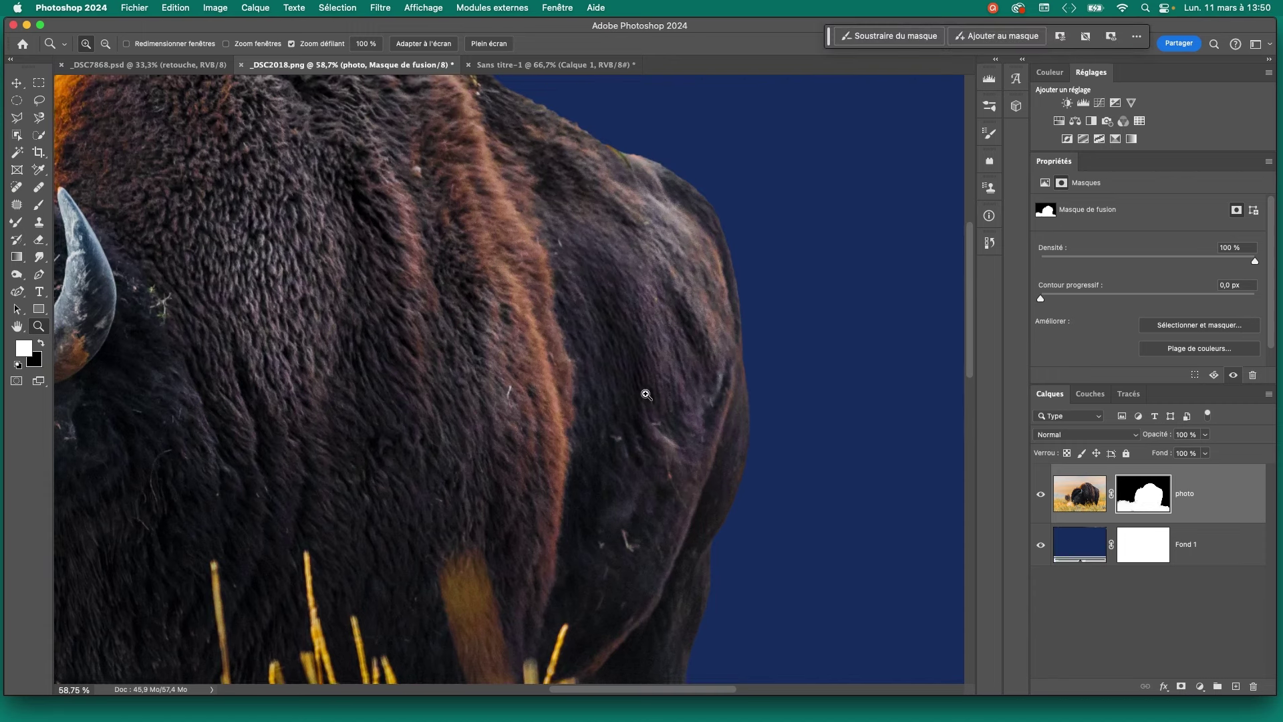
{"action": "scroll", "coordinate": [647, 394], "scroll_direction": "down", "scroll_amount": 5}
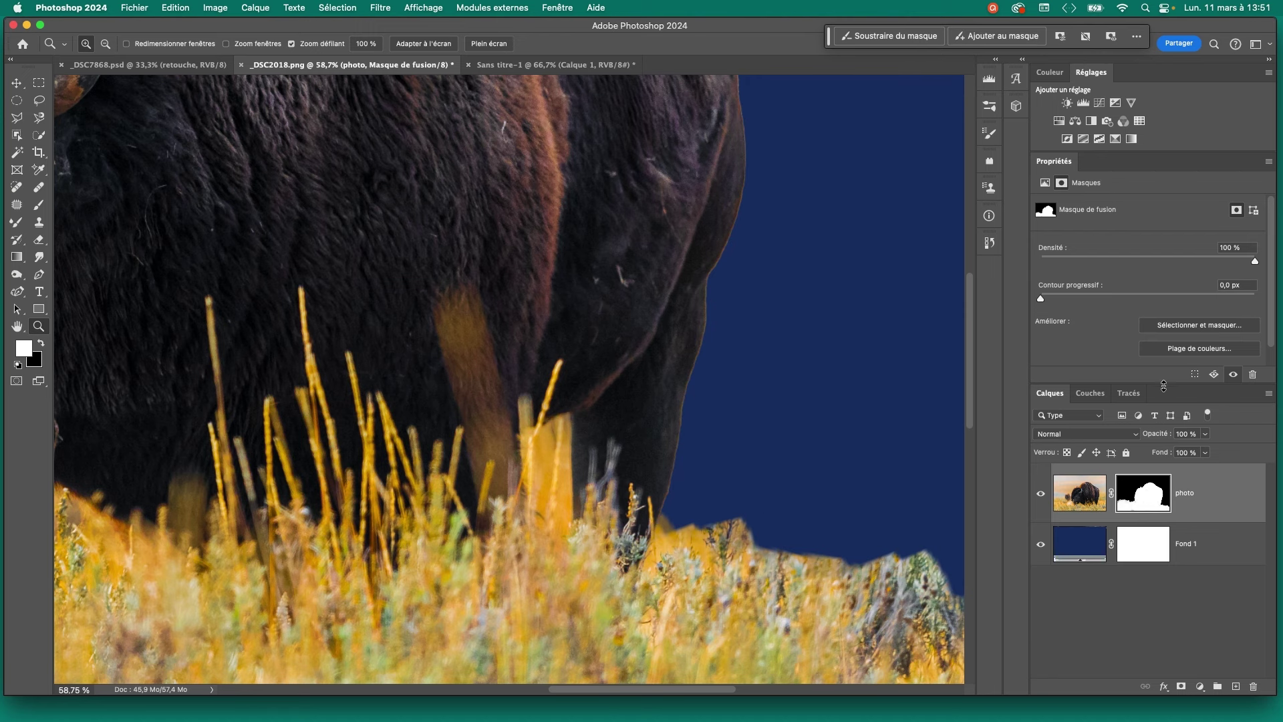
{"action": "left_click_drag", "start_coordinate": [1163, 385], "coordinate": [1169, 437]}
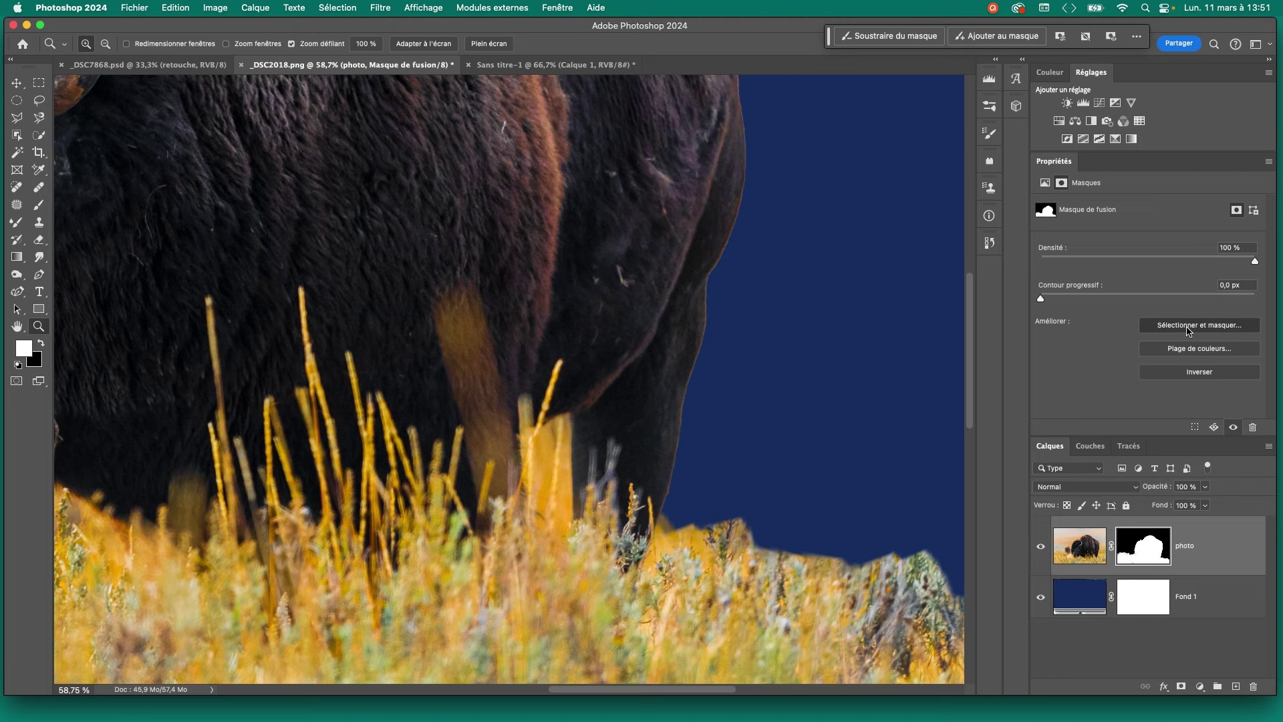
{"action": "left_click", "coordinate": [1188, 327]}
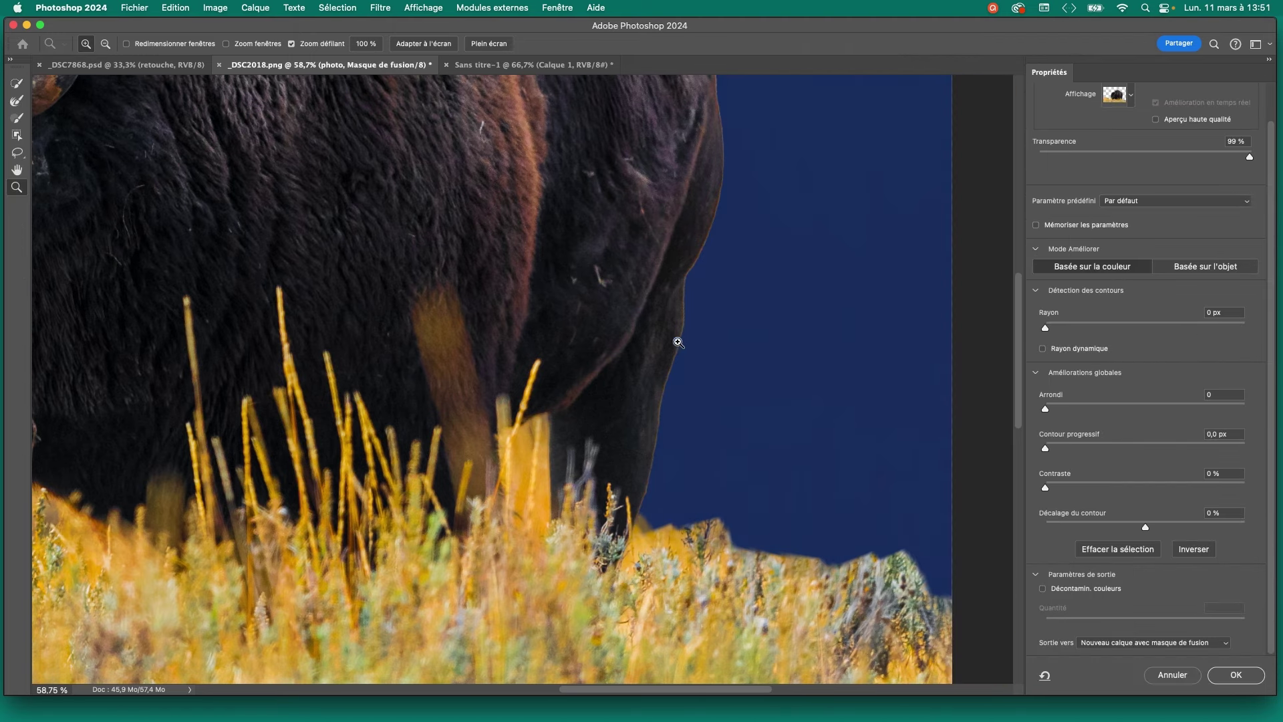
- Step through the Select and Mask edge fields, setting edge shift to −38%
{"action": "scroll", "coordinate": [701, 336], "scroll_direction": "up", "scroll_amount": 2}
{"action": "scroll", "coordinate": [654, 335], "scroll_direction": "up", "scroll_amount": 2}
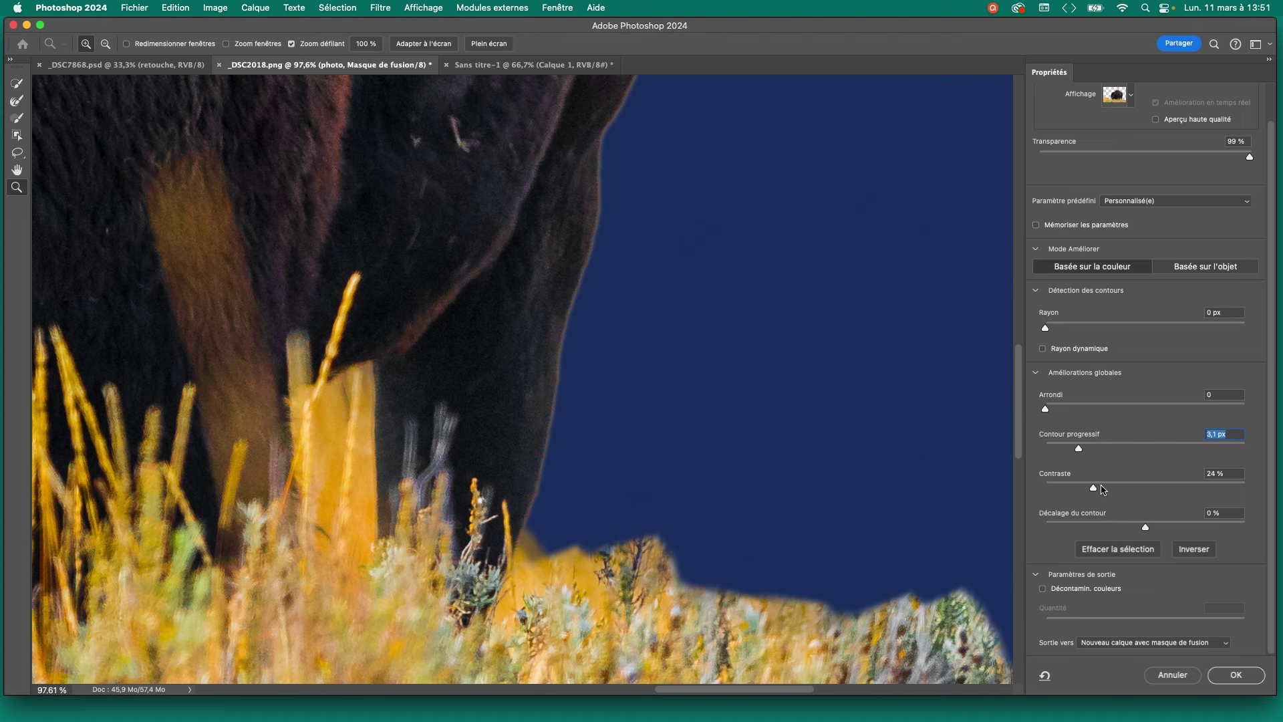
{"action": "key", "text": "Tab"}
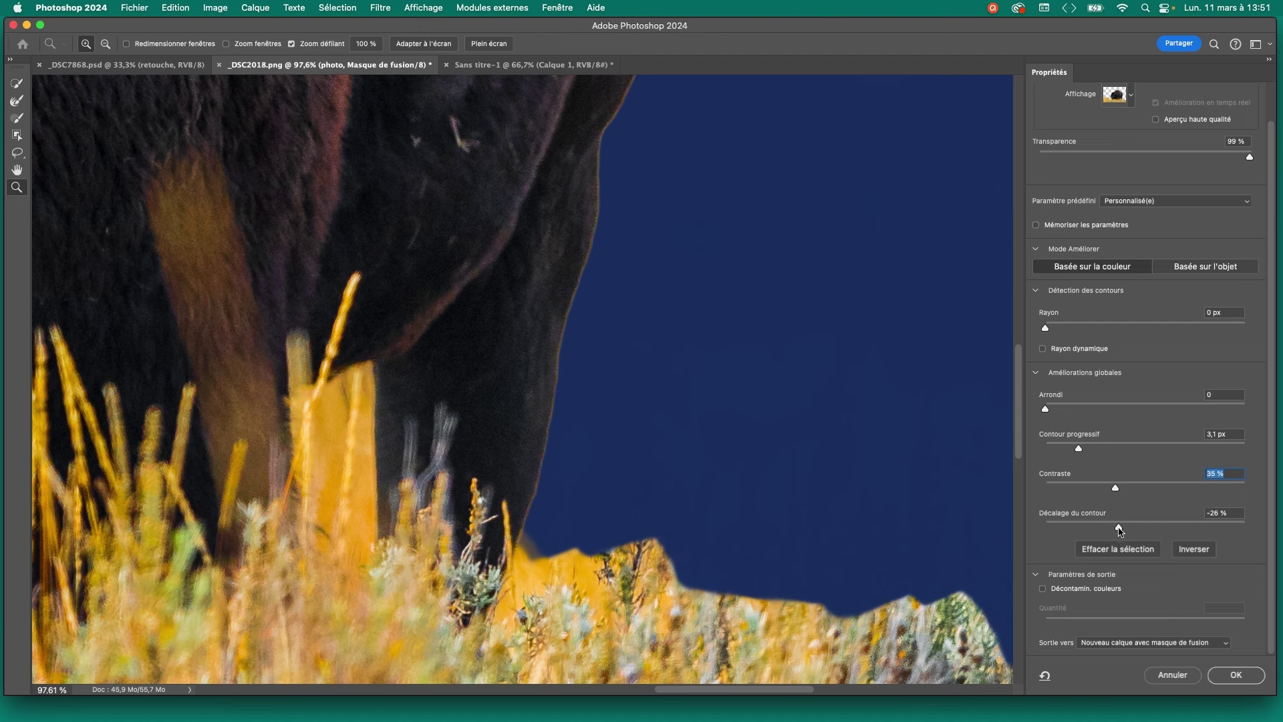
{"action": "key", "text": "Tab"}
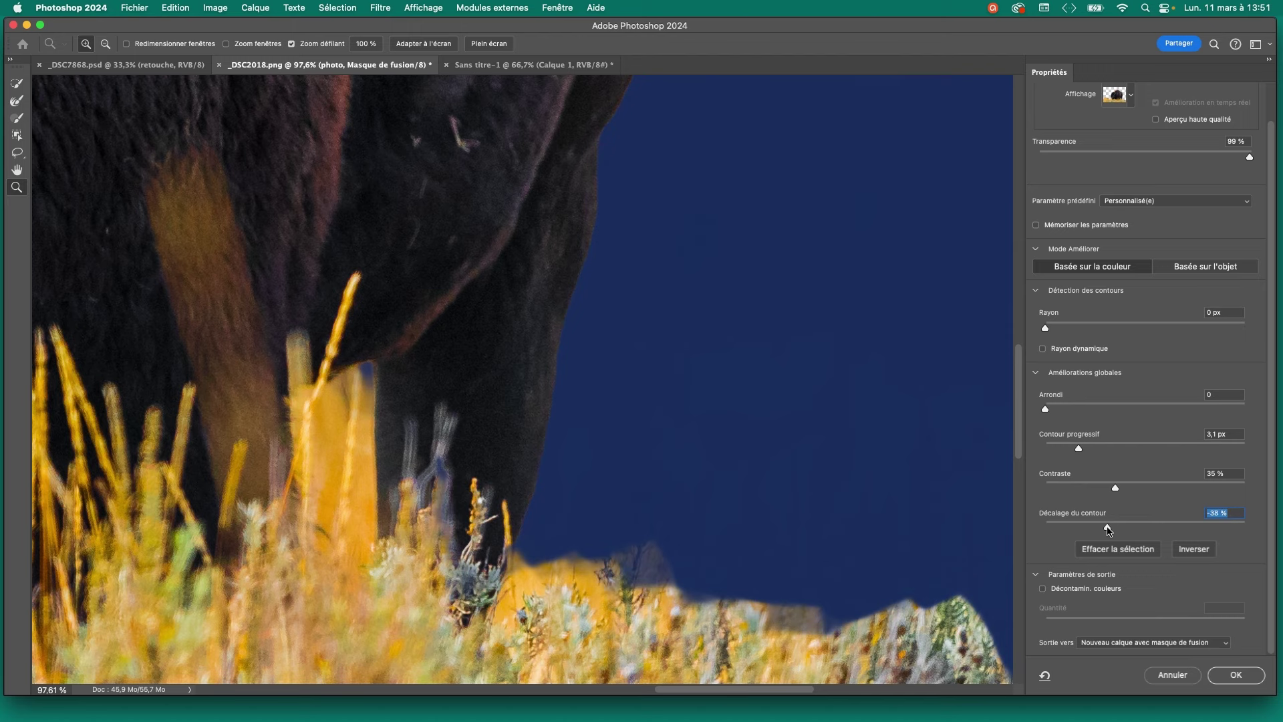
- Zoom in on the bison's shoulder edge and drag the feather down to about 4 px
{"action": "scroll", "coordinate": [759, 444], "scroll_direction": "up", "scroll_amount": 3}
{"action": "scroll", "coordinate": [707, 252], "scroll_direction": "up", "scroll_amount": 5}
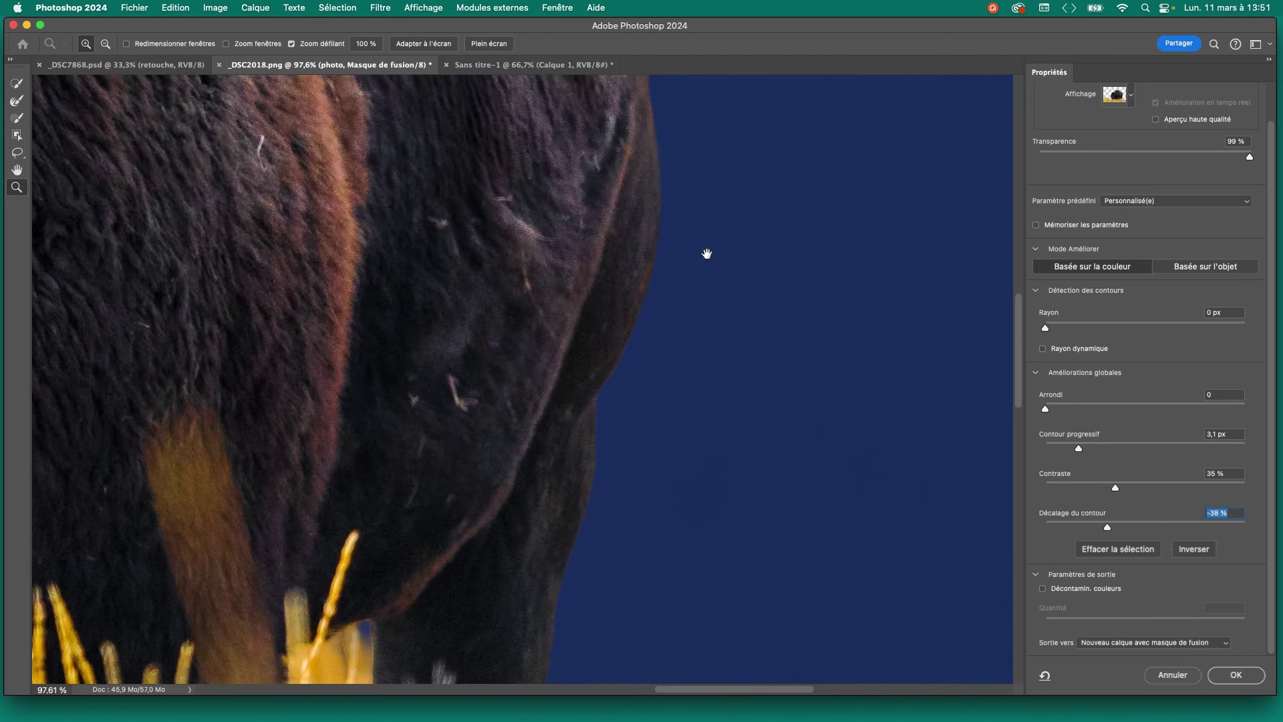
{"action": "scroll", "coordinate": [613, 301], "scroll_direction": "up", "scroll_amount": 5}
{"action": "scroll", "coordinate": [601, 404], "scroll_direction": "up", "scroll_amount": 3}
{"action": "scroll", "coordinate": [600, 404], "scroll_direction": "up", "scroll_amount": 2}
{"action": "scroll", "coordinate": [600, 404], "scroll_direction": "left", "scroll_amount": 2}
{"action": "scroll", "coordinate": [472, 350], "scroll_direction": "up", "scroll_amount": 3}
{"action": "scroll", "coordinate": [473, 350], "scroll_direction": "left", "scroll_amount": 3}
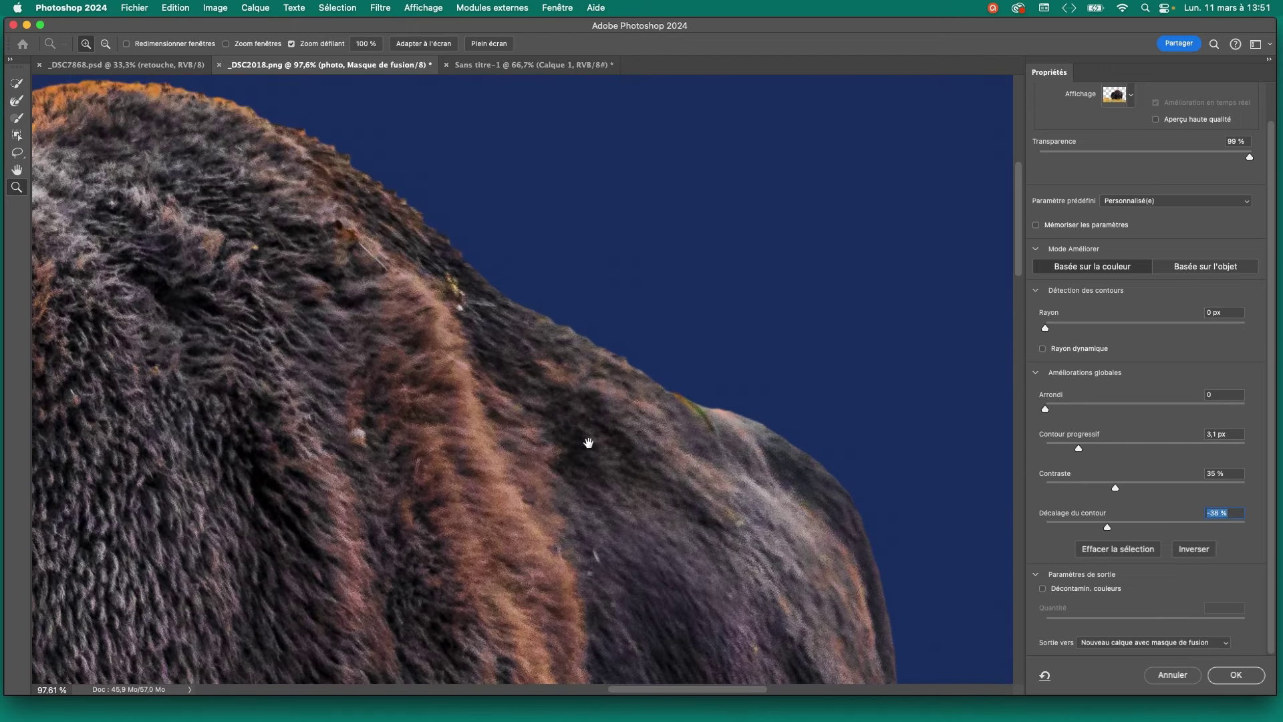
{"action": "left_click_drag", "start_coordinate": [588, 443], "coordinate": [553, 284]}
{"action": "left_click_drag", "start_coordinate": [647, 257], "coordinate": [670, 249]}
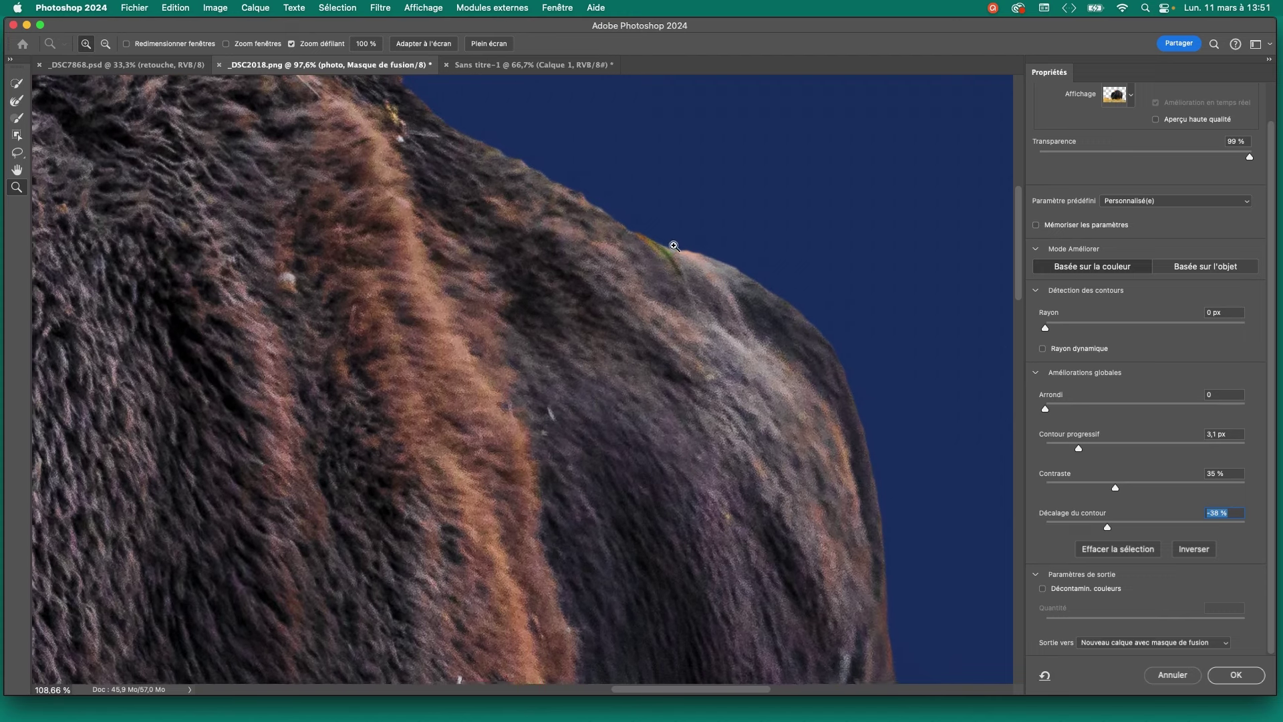
{"action": "left_click", "coordinate": [1114, 449]}
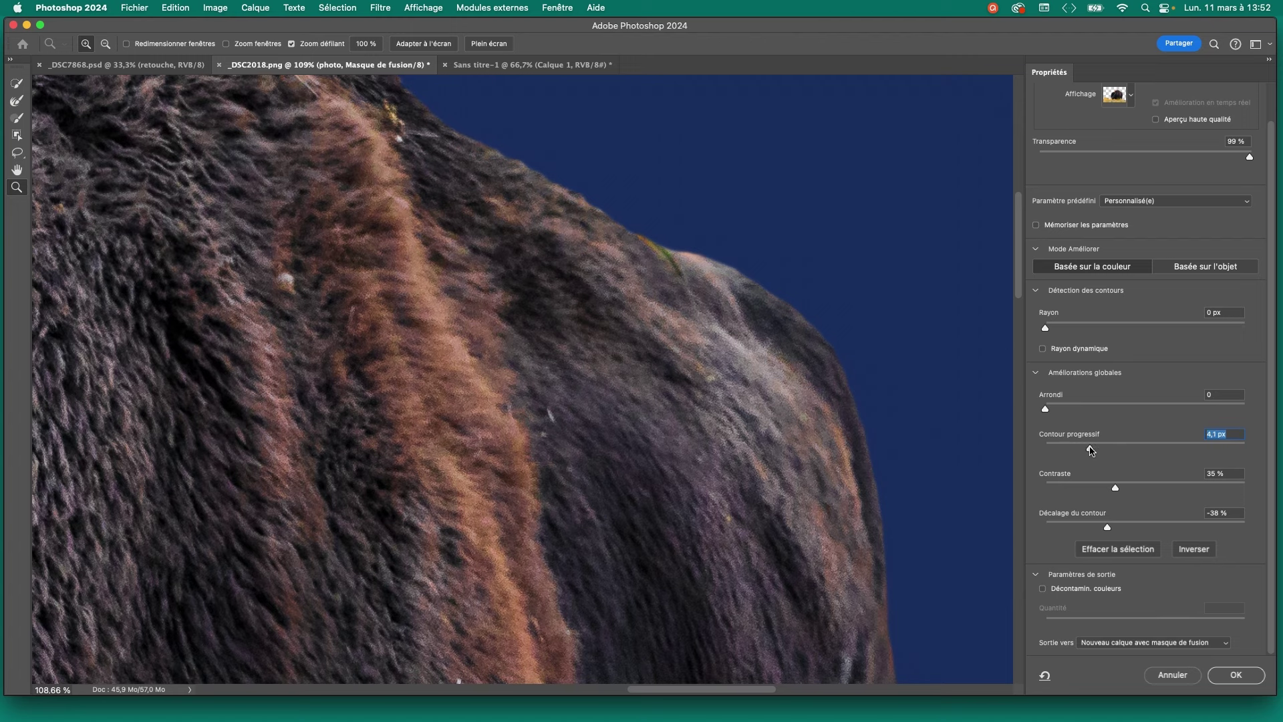
{"action": "left_click_drag", "start_coordinate": [1091, 450], "coordinate": [1086, 449]}
- Output the refinement as 'photo copie', compare it against 'photo', then delete the copy
{"action": "left_click", "coordinate": [1224, 675]}
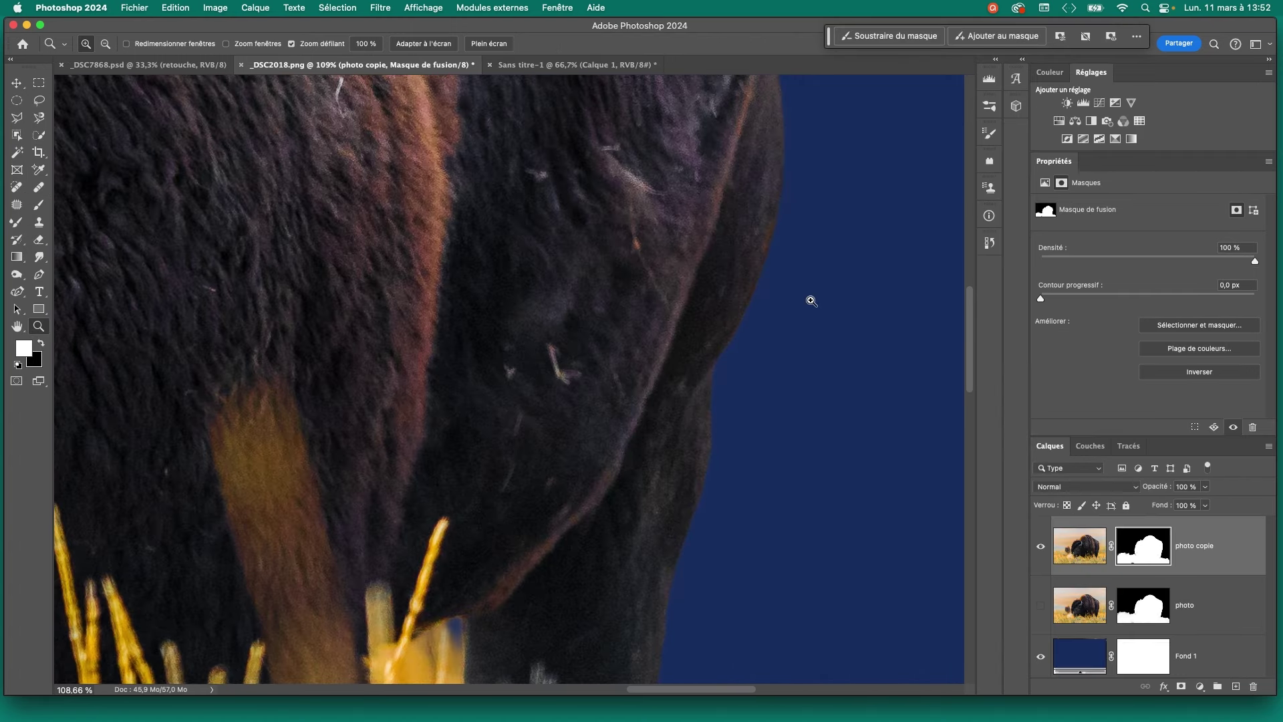
{"action": "left_click", "coordinate": [1040, 548]}
{"action": "left_click", "coordinate": [1041, 605]}
{"action": "left_click", "coordinate": [1041, 605]}
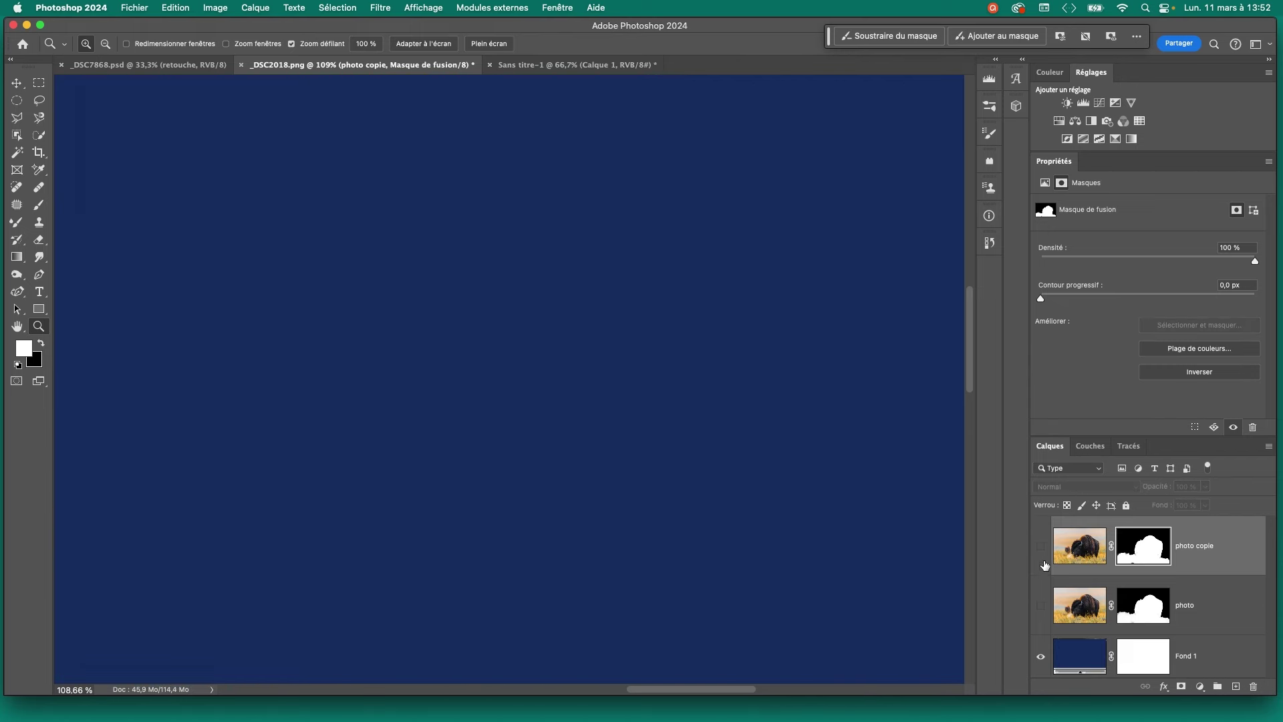
{"action": "left_click", "coordinate": [1042, 548]}
{"action": "key", "text": "BackSpace"}
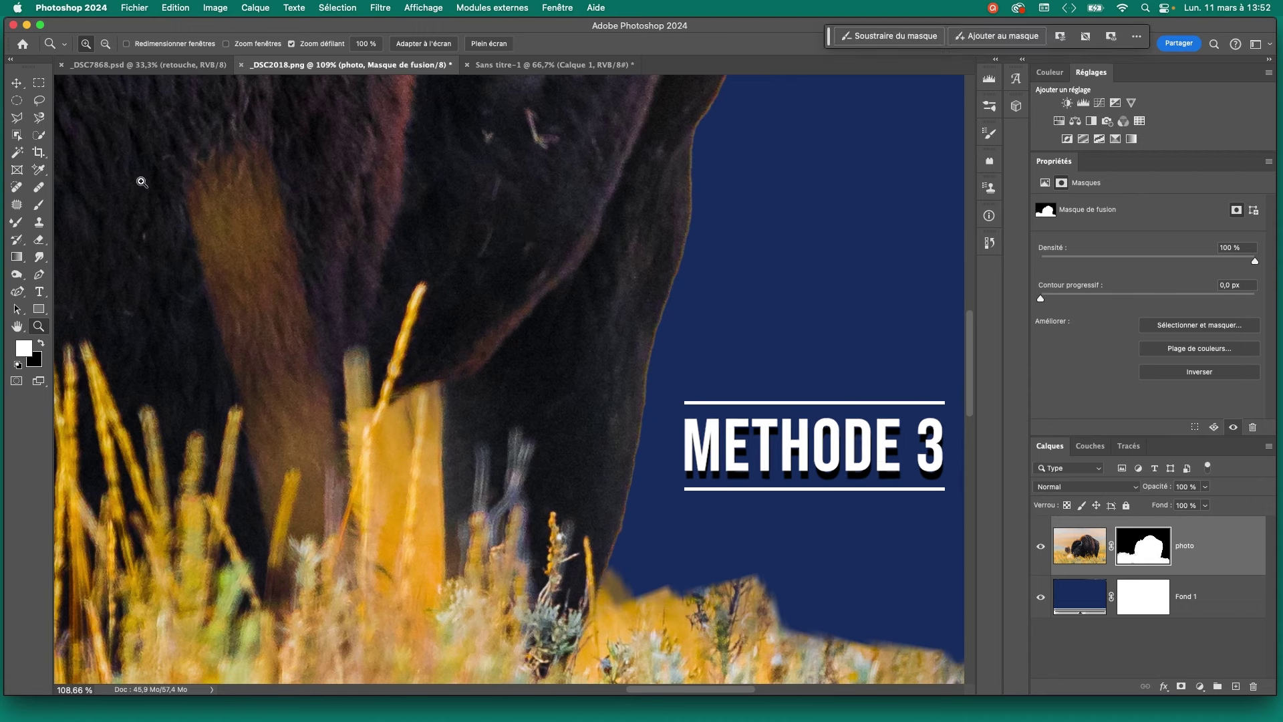
{"action": "left_click", "coordinate": [38, 257]}
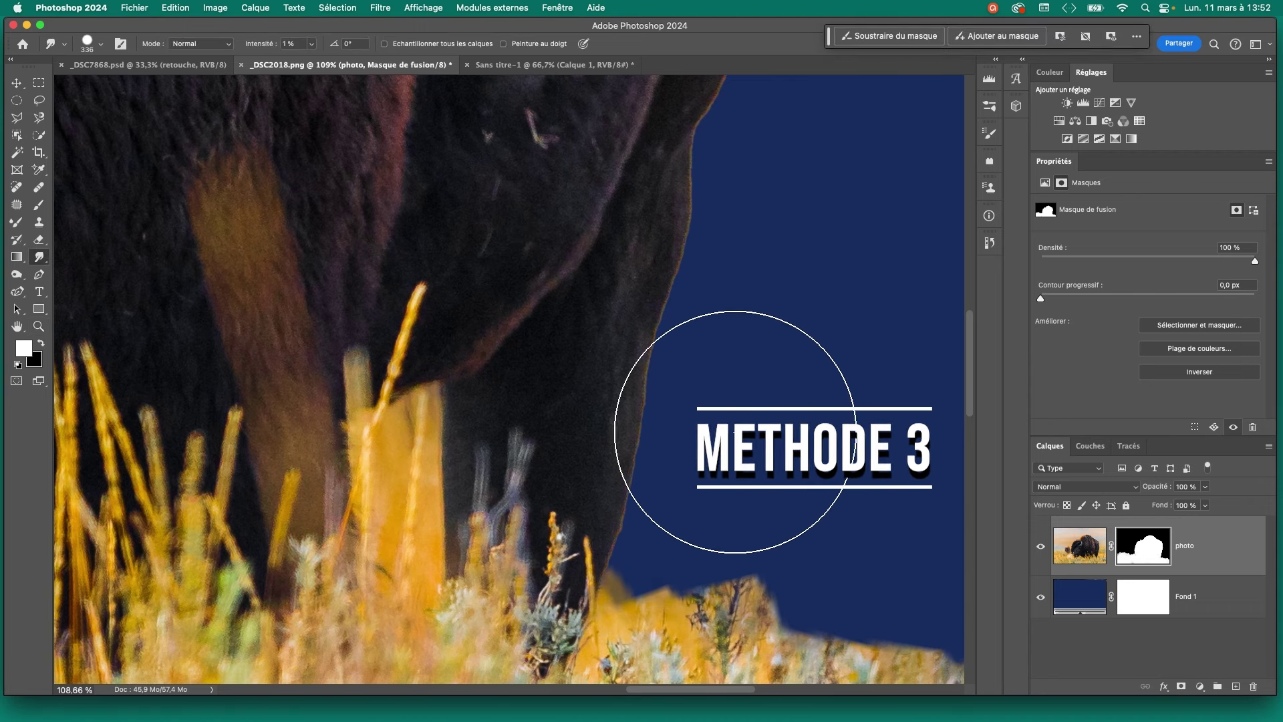
{"action": "left_click_drag", "start_coordinate": [744, 429], "coordinate": [762, 416]}
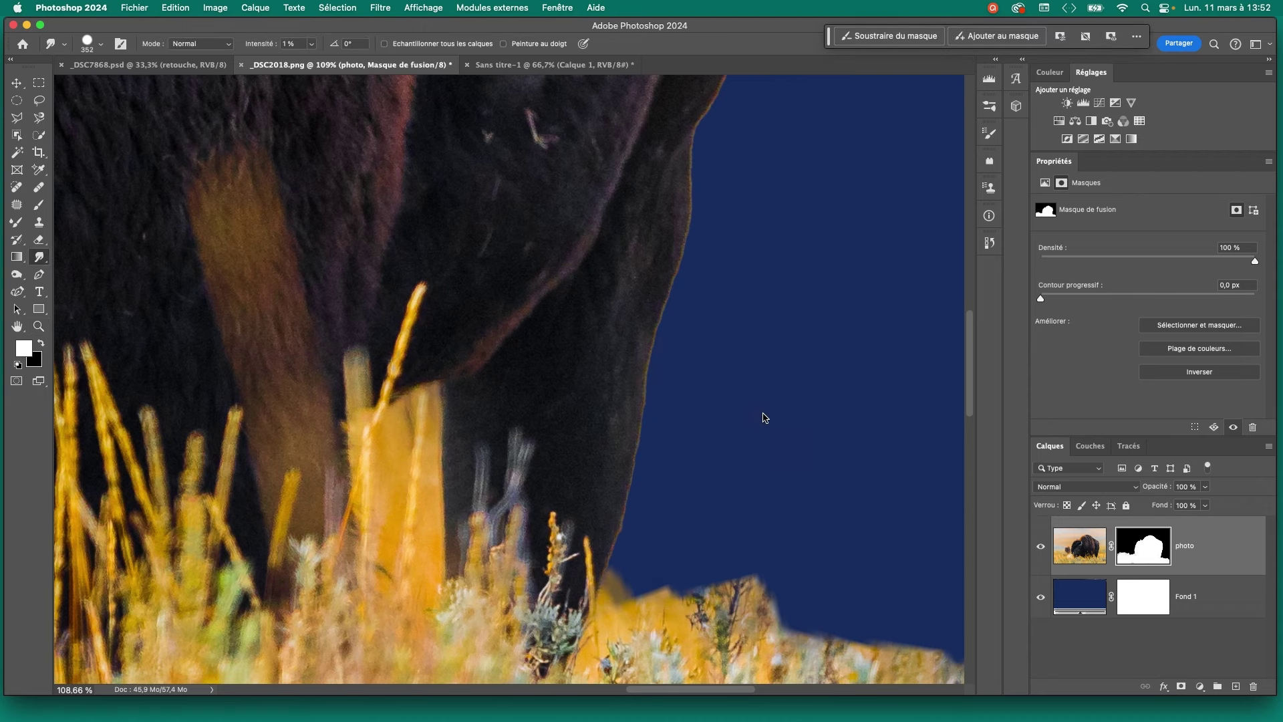
{"action": "mouse_move", "coordinate": [791, 473]}
{"action": "left_mouse_down"}
{"action": "mouse_move", "coordinate": [694, 484]}
{"action": "mouse_move", "coordinate": [671, 516]}
{"action": "left_mouse_up"}
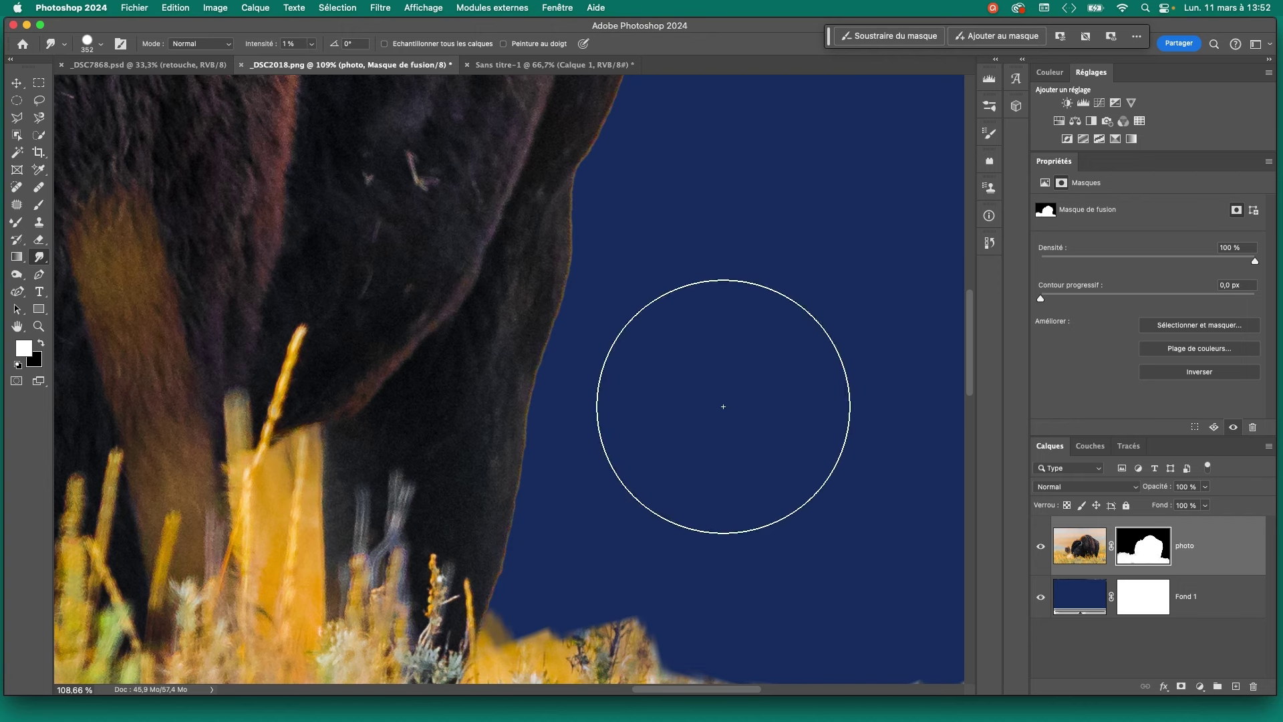
{"action": "scroll", "coordinate": [718, 430], "scroll_direction": "down", "scroll_amount": 3}
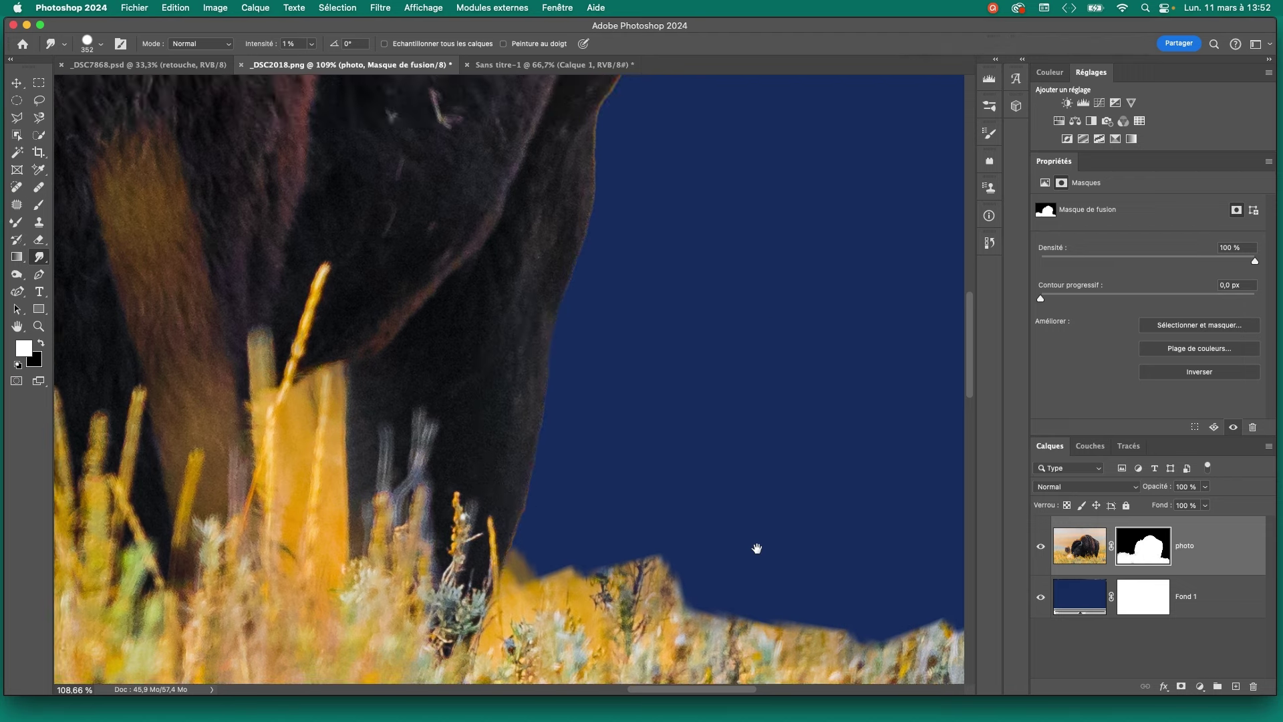
{"action": "scroll", "coordinate": [756, 544], "scroll_direction": "up", "scroll_amount": 5}
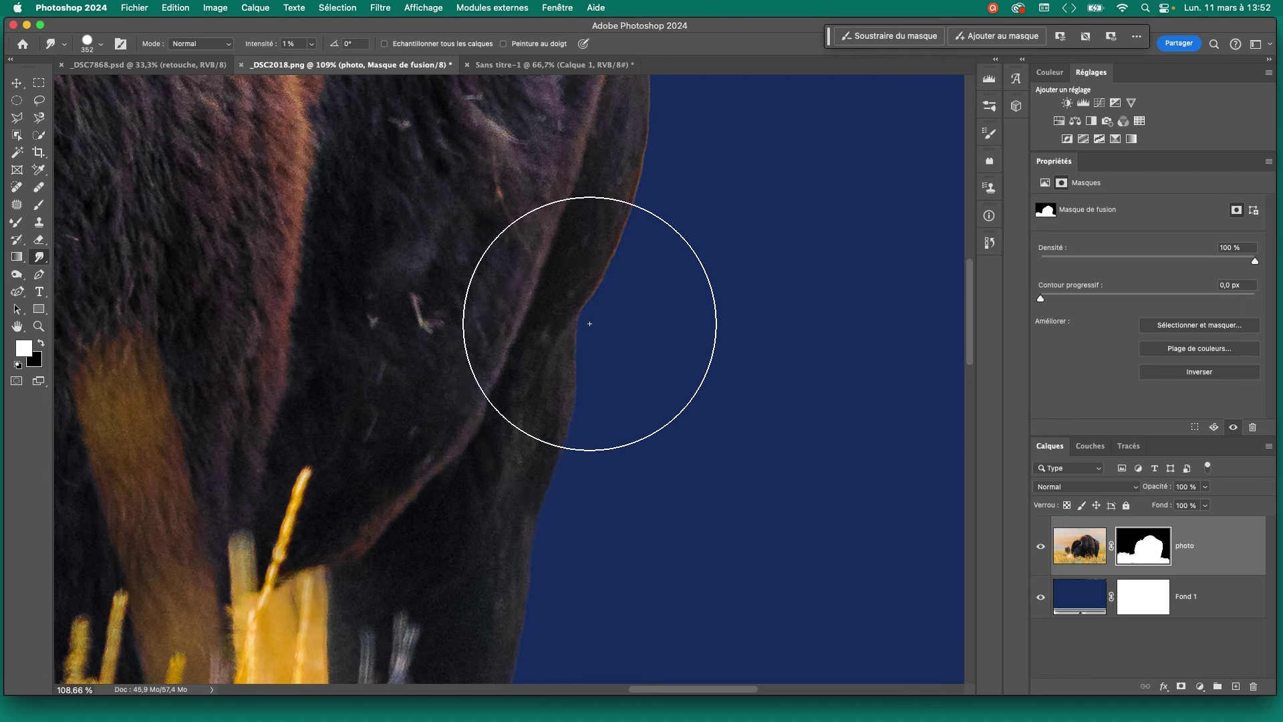
{"action": "scroll", "coordinate": [628, 574], "scroll_direction": "up", "scroll_amount": 5}
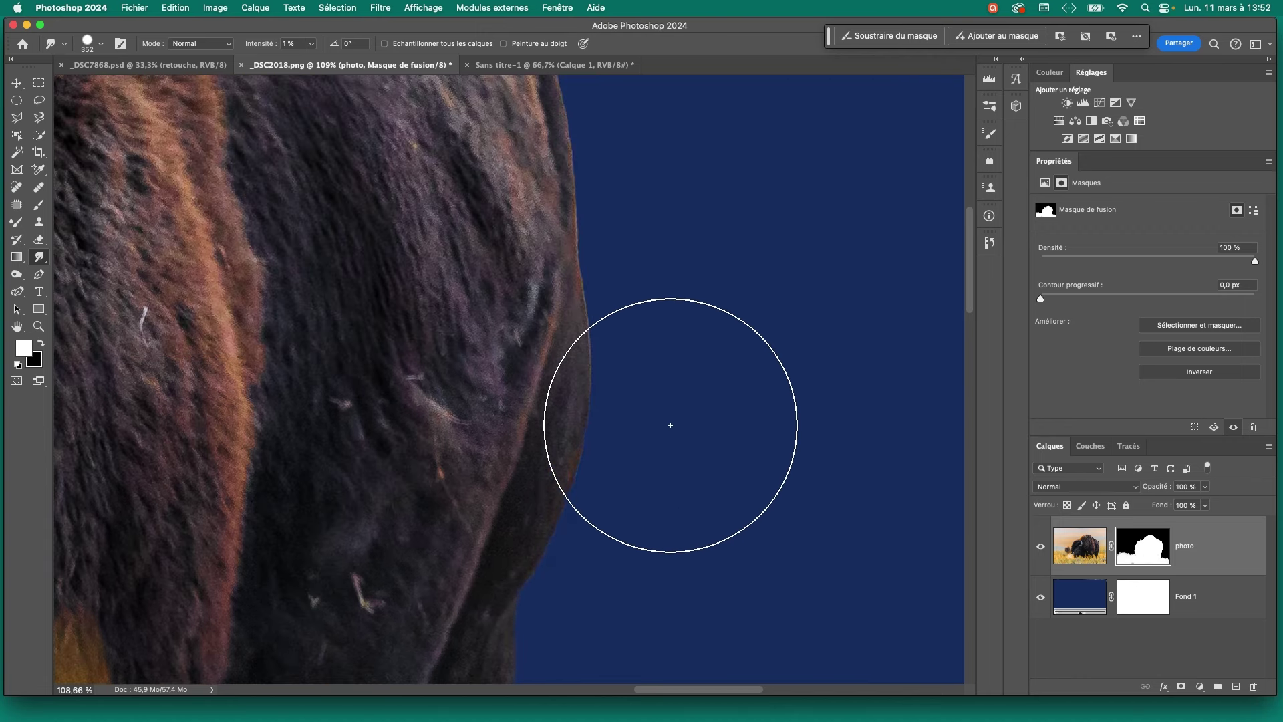
{"action": "scroll", "coordinate": [669, 424], "scroll_direction": "up", "scroll_amount": 5}
{"action": "left_click_drag", "start_coordinate": [662, 368], "coordinate": [744, 445]}
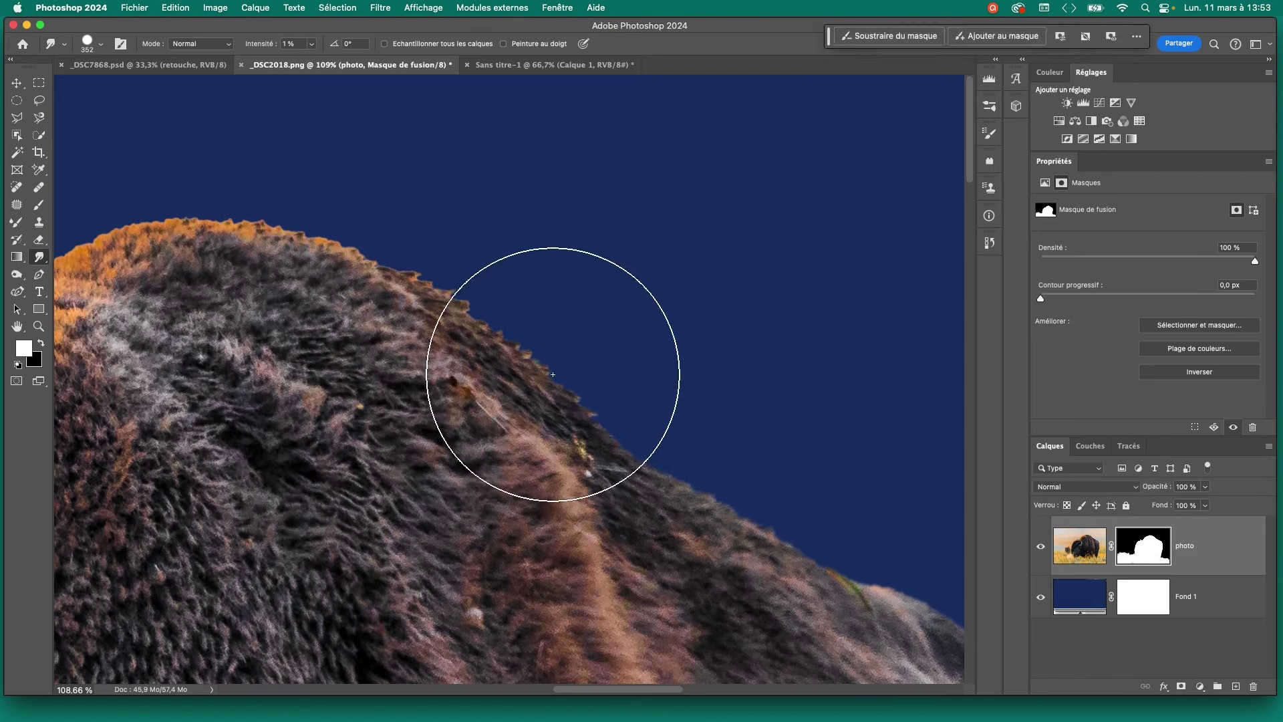
{"action": "left_click_drag", "start_coordinate": [625, 278], "coordinate": [659, 449]}
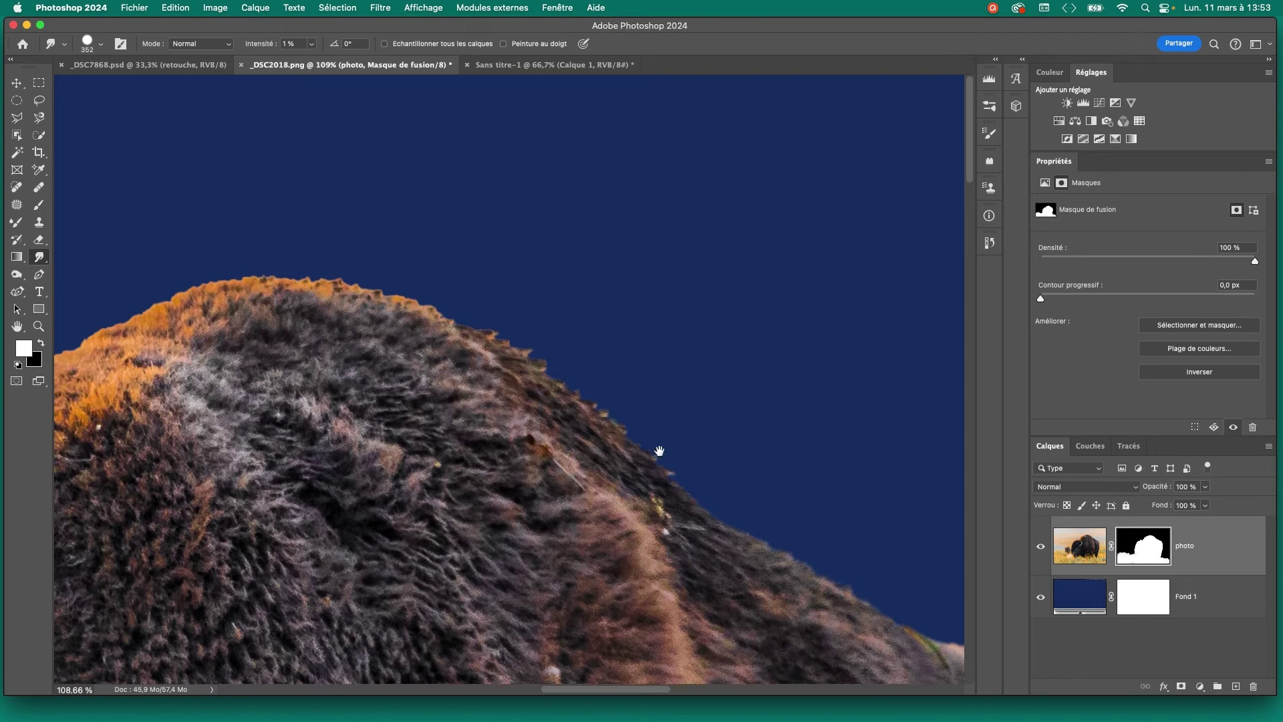
{"action": "left_click_drag", "start_coordinate": [761, 384], "coordinate": [741, 447]}
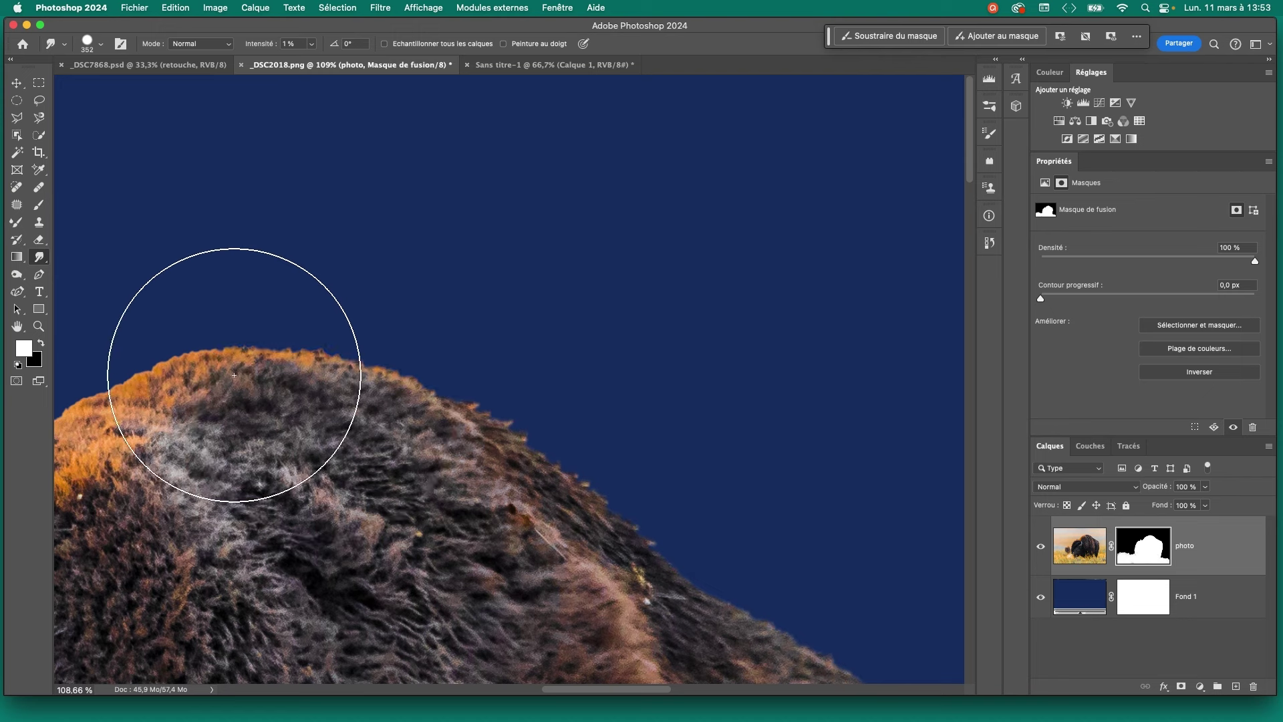
{"action": "scroll", "coordinate": [235, 372], "scroll_direction": "down", "scroll_amount": 10}
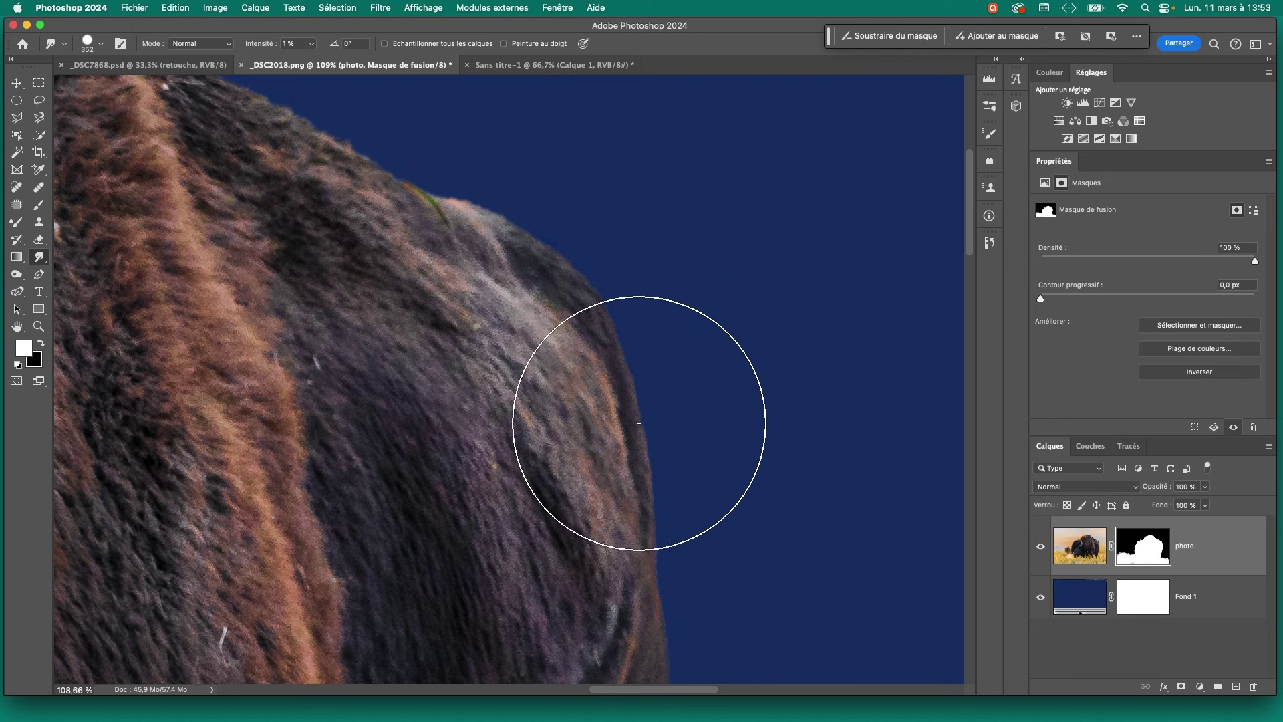
{"action": "left_click_drag", "start_coordinate": [656, 424], "coordinate": [495, 92]}
{"action": "left_click_drag", "start_coordinate": [492, 533], "coordinate": [607, 347]}
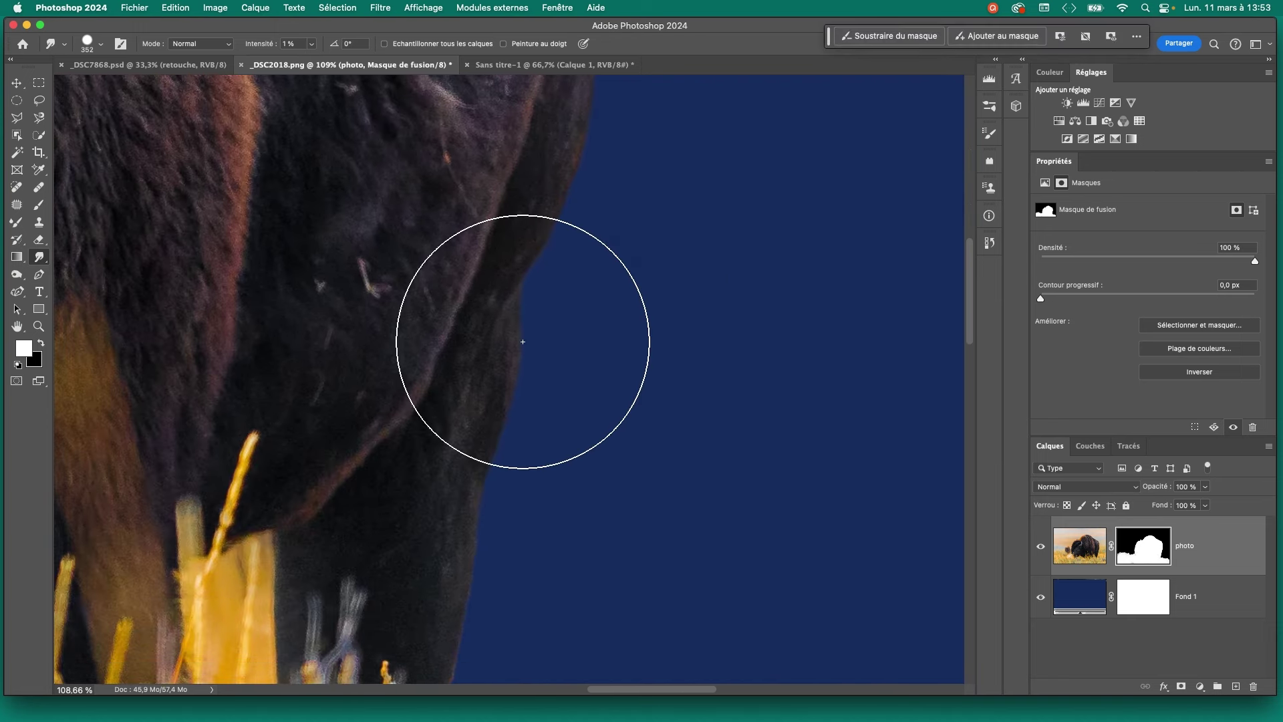
{"action": "left_click_drag", "start_coordinate": [468, 614], "coordinate": [481, 334]}
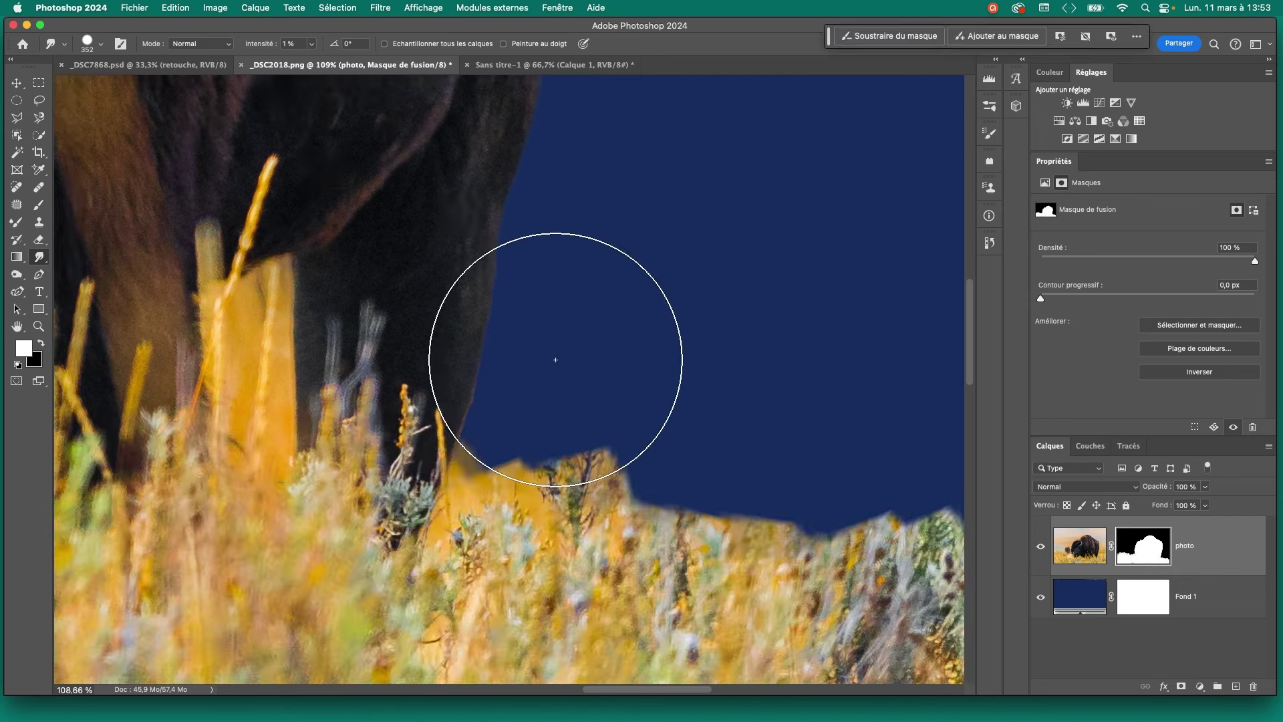
{"action": "left_click_drag", "start_coordinate": [630, 386], "coordinate": [527, 396]}
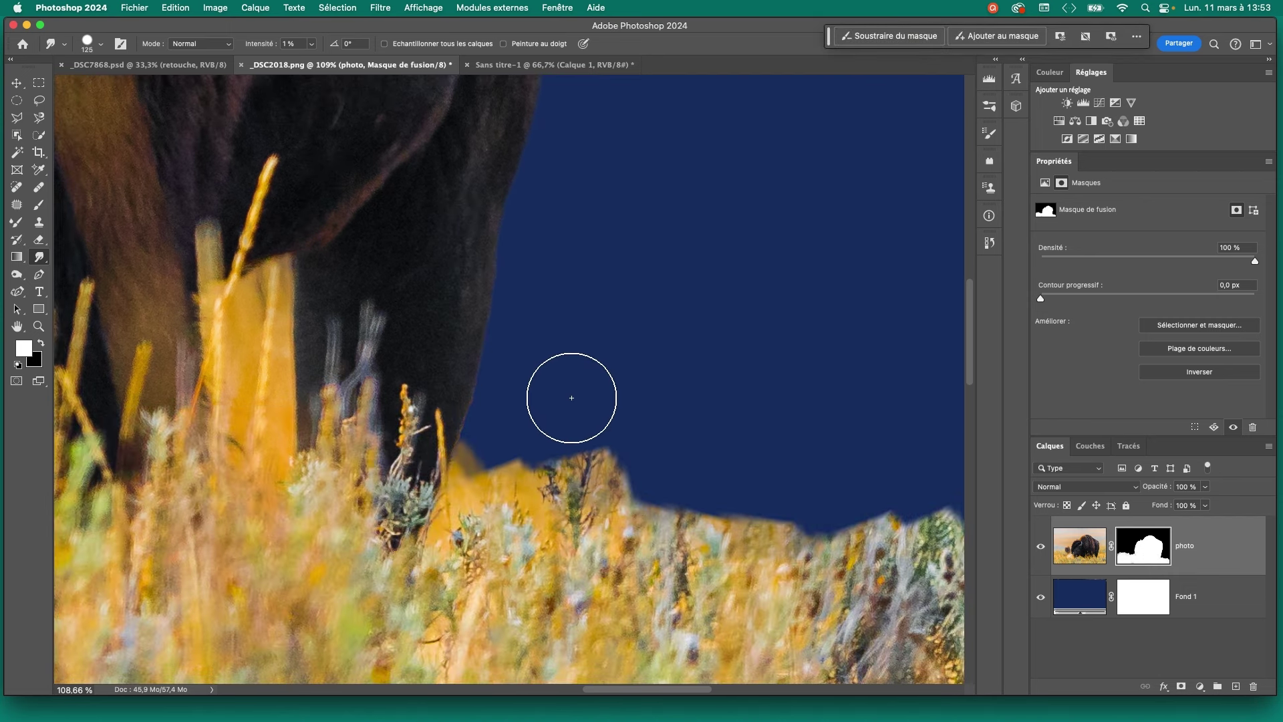
{"action": "left_click_drag", "start_coordinate": [633, 292], "coordinate": [679, 476]}
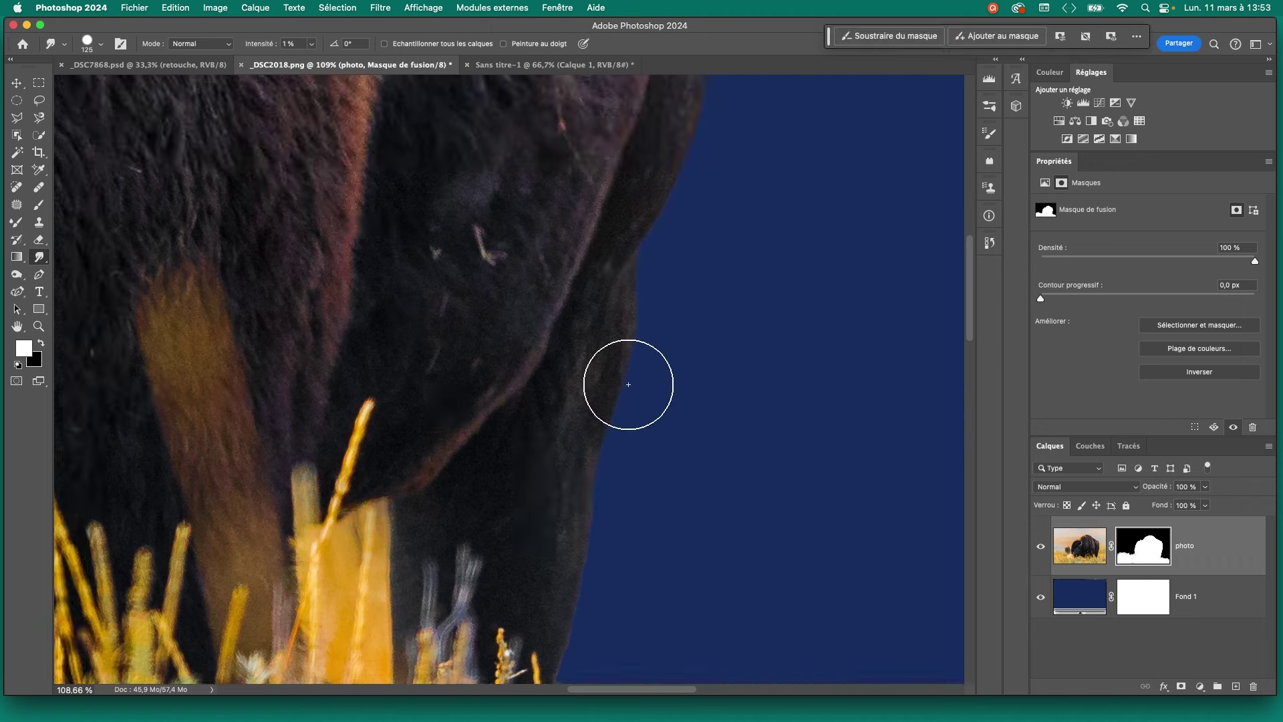
{"action": "left_click_drag", "start_coordinate": [717, 288], "coordinate": [660, 593]}
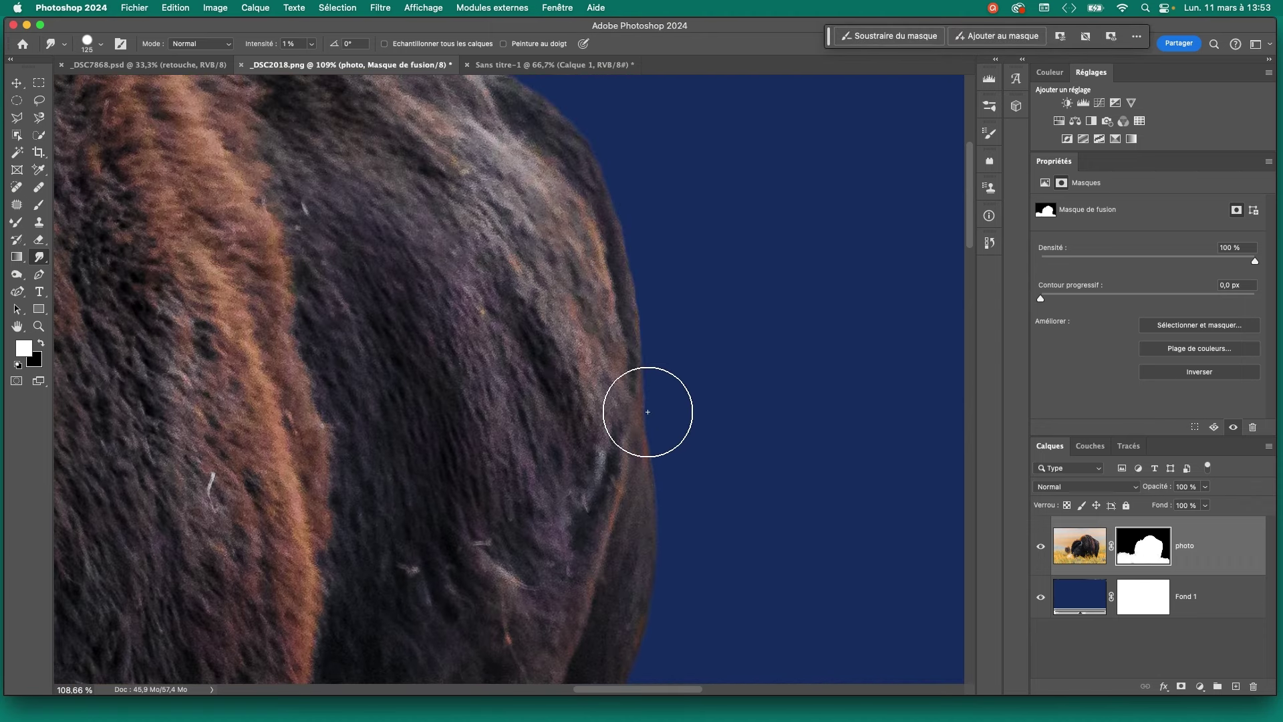
{"action": "left_click_drag", "start_coordinate": [685, 503], "coordinate": [665, 220]}
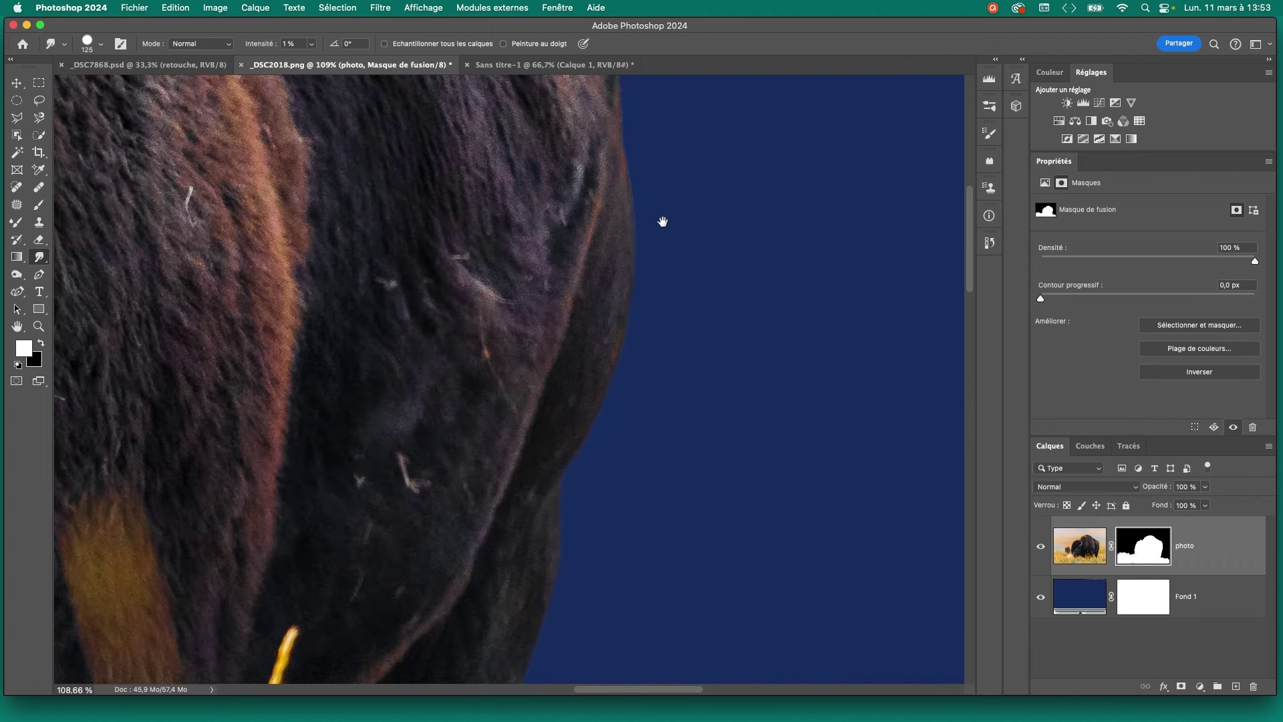
- Zoom out to about 25% so the entire bison and navy fill fit the window
{"action": "key", "text": "z"}
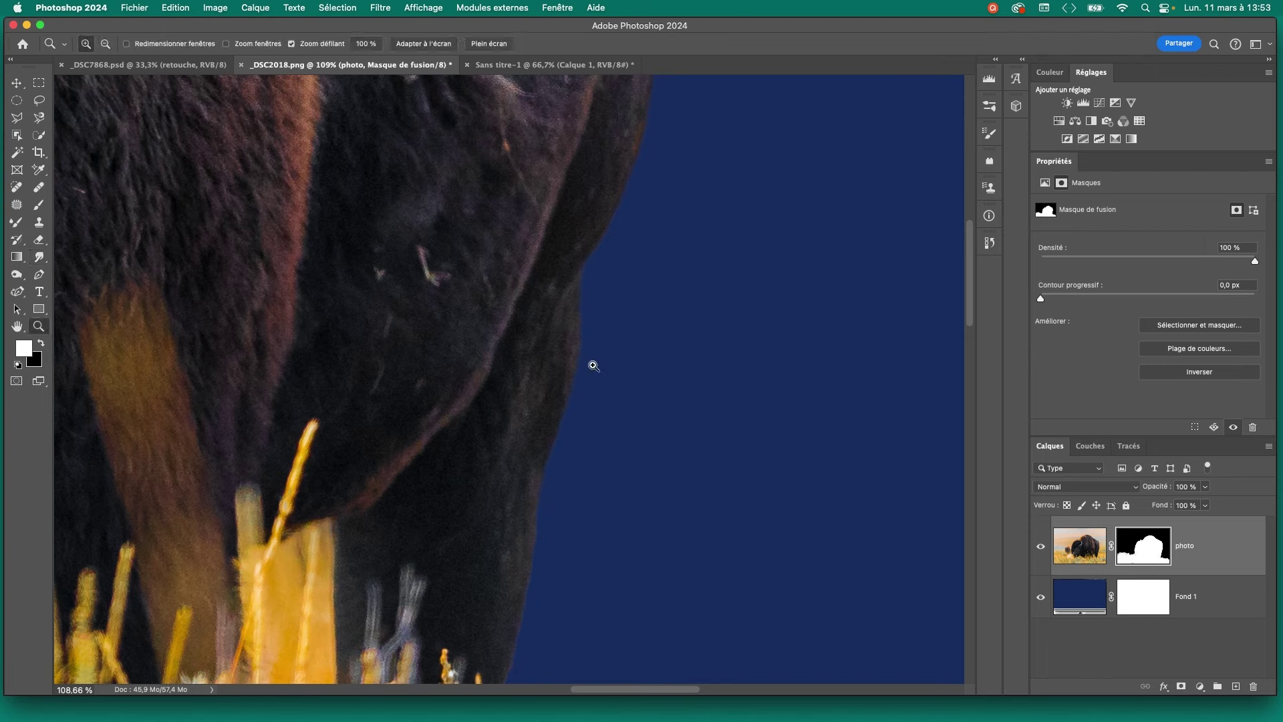
{"action": "left_click_drag", "start_coordinate": [592, 364], "coordinate": [564, 364]}
{"action": "scroll", "coordinate": [716, 510], "scroll_direction": "up", "scroll_amount": 5}
{"action": "scroll", "coordinate": [673, 449], "scroll_direction": "up", "scroll_amount": 5}
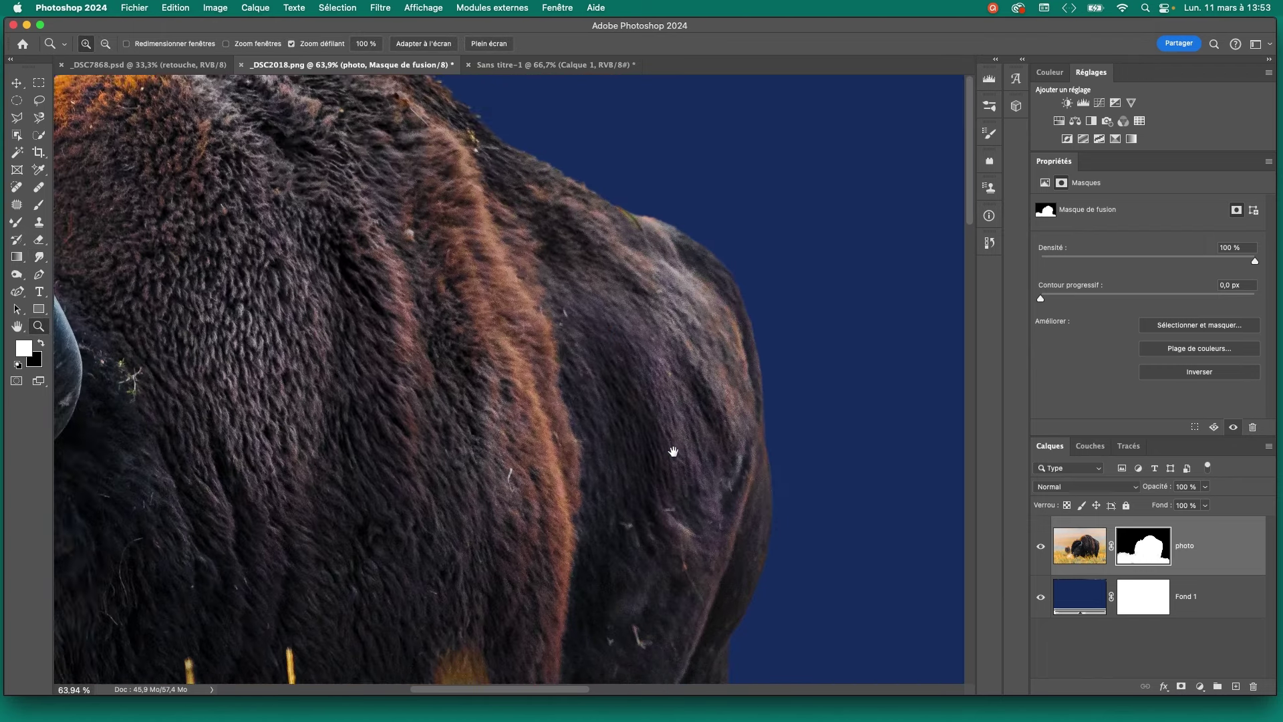
{"action": "scroll", "coordinate": [724, 458], "scroll_direction": "left", "scroll_amount": 3}
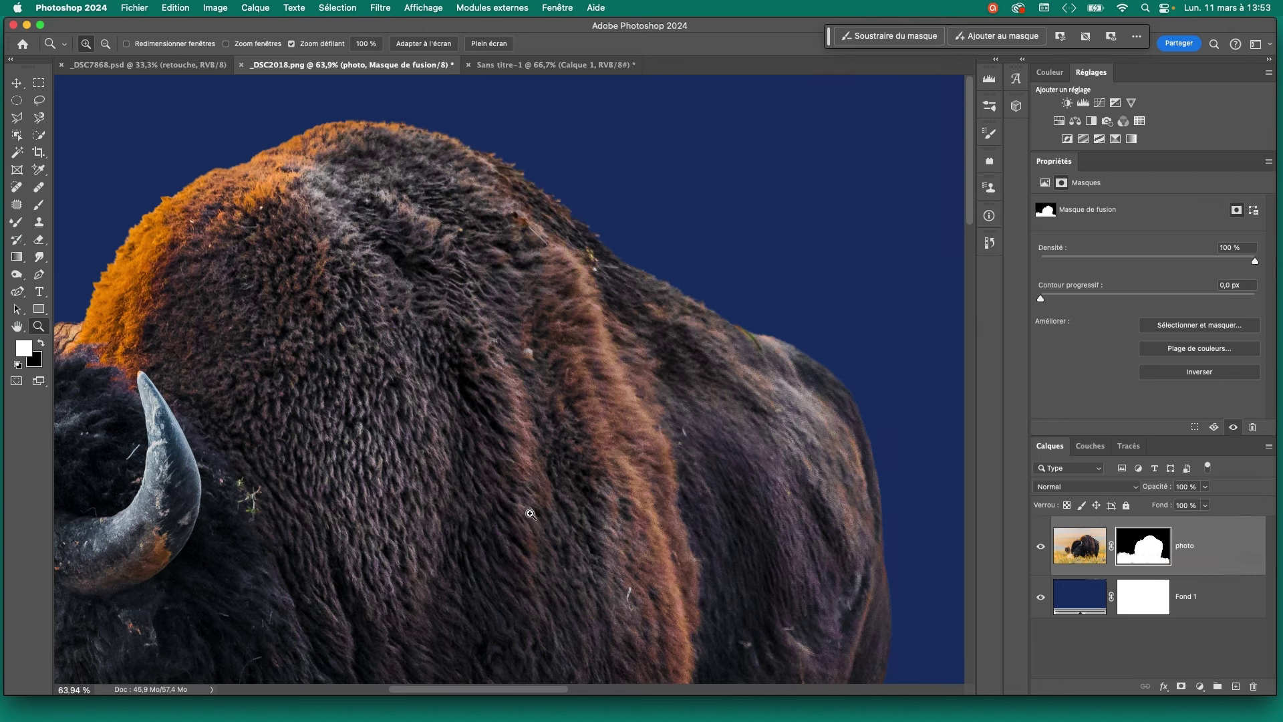
{"action": "left_click_drag", "start_coordinate": [530, 513], "coordinate": [417, 321]}
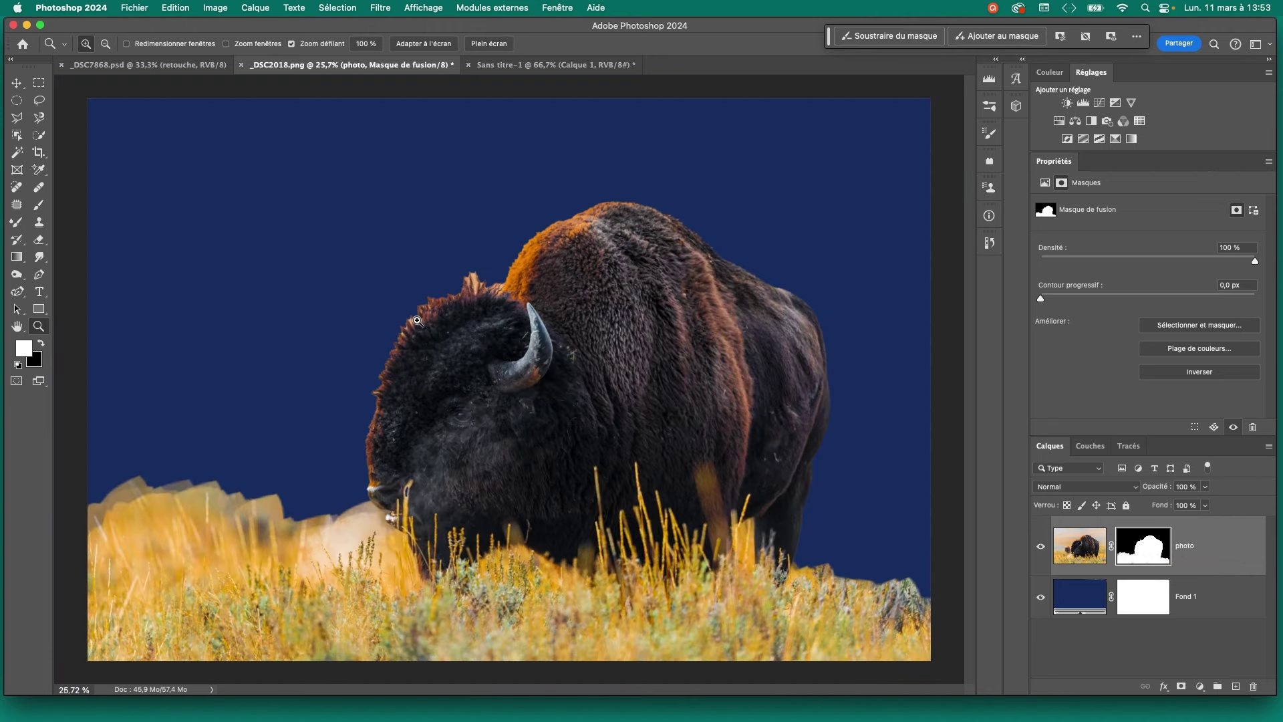